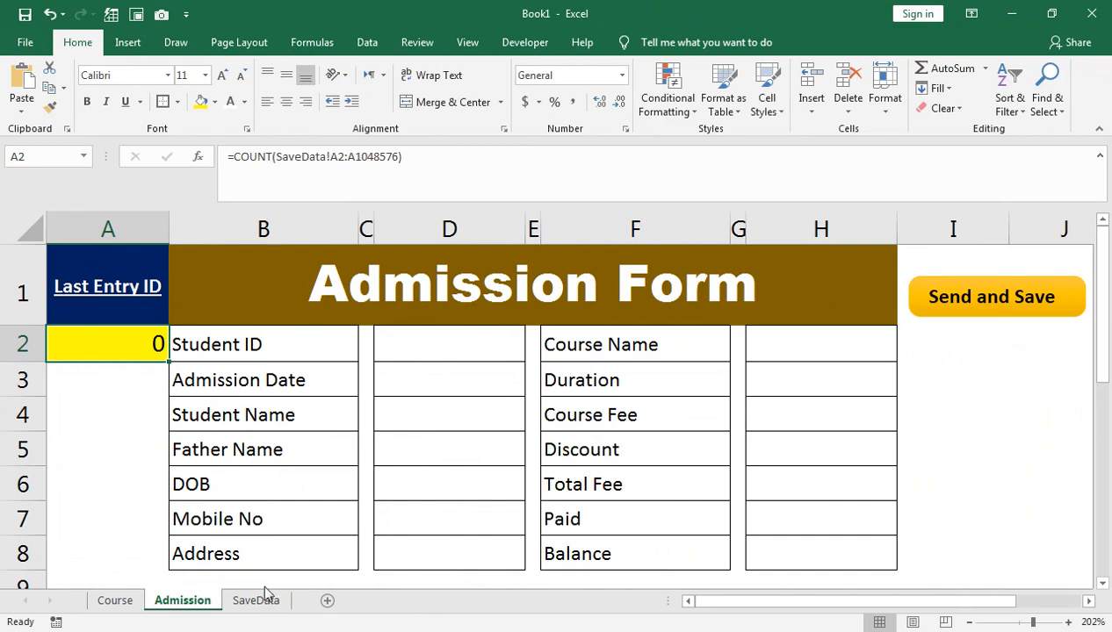
{"action": "right_click", "coordinate": [155, 593]}
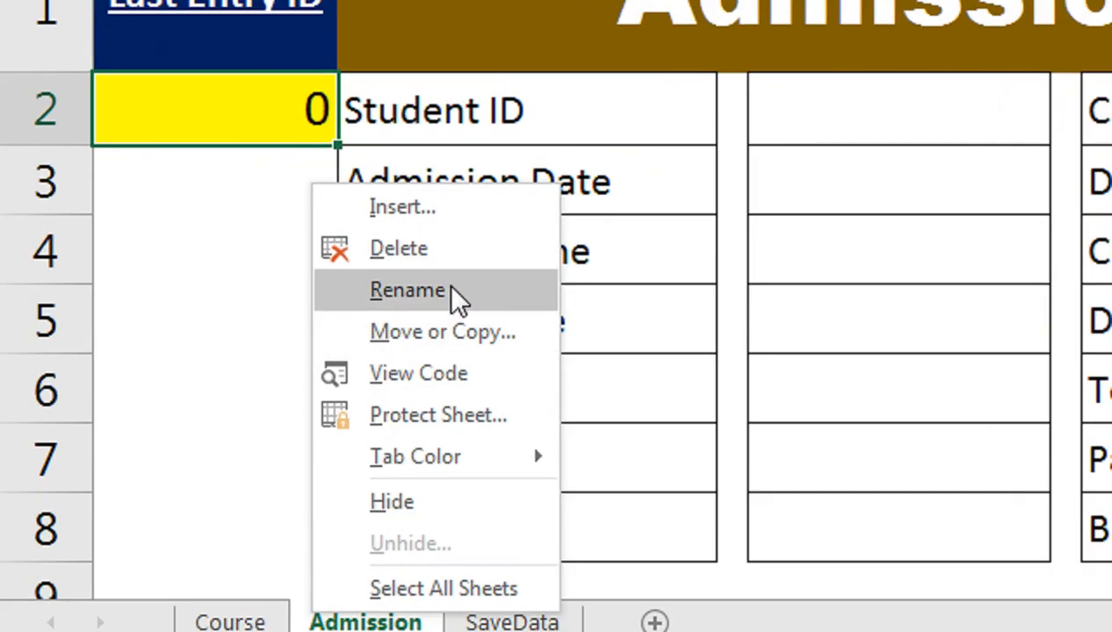
{"action": "key", "text": "Escape"}
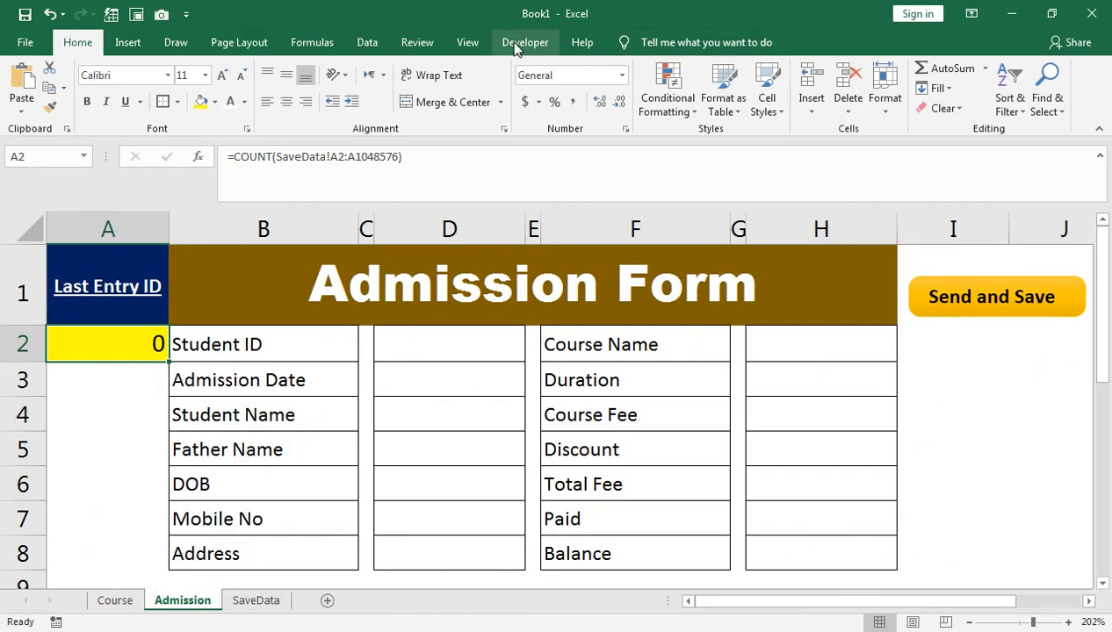
{"action": "left_click", "coordinate": [467, 42]}
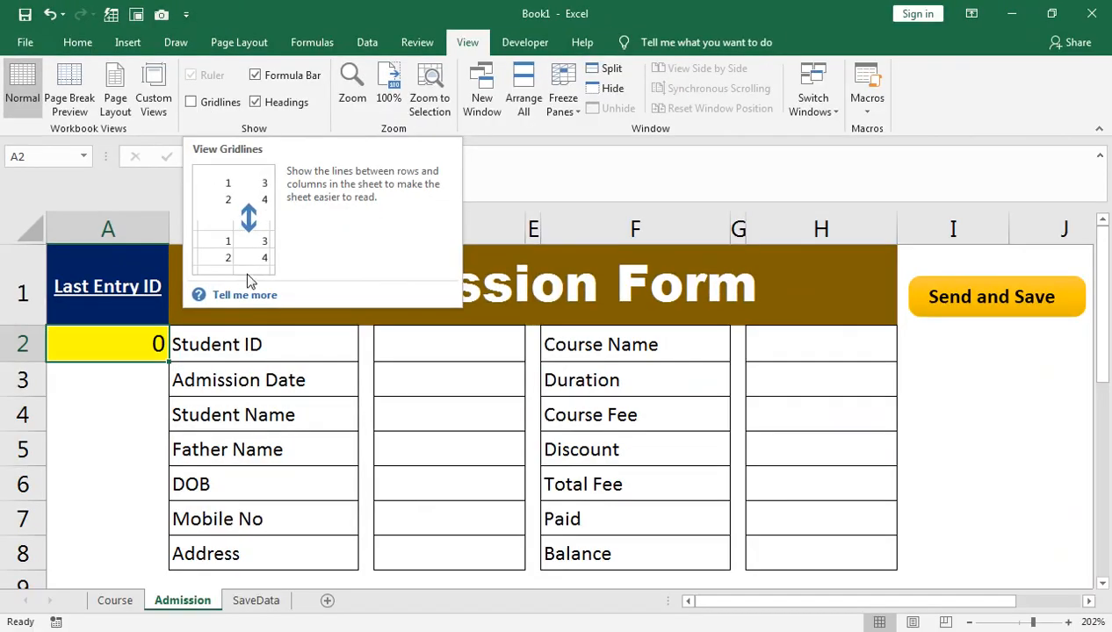
{"action": "left_click", "coordinate": [549, 415]}
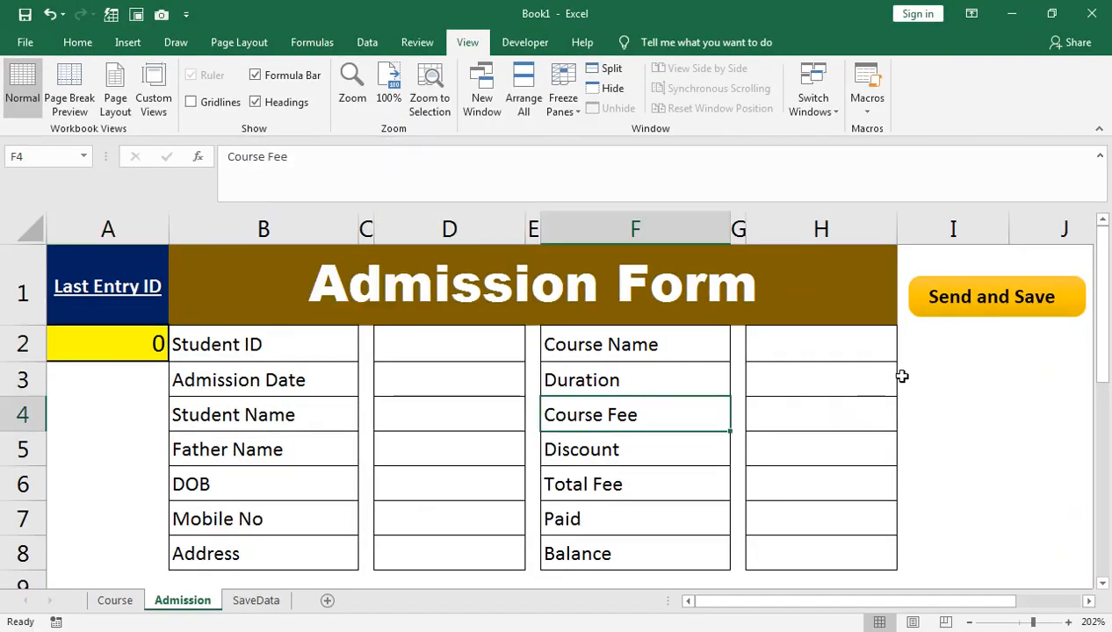
{"action": "left_click", "coordinate": [79, 42]}
{"action": "left_click", "coordinate": [179, 103]}
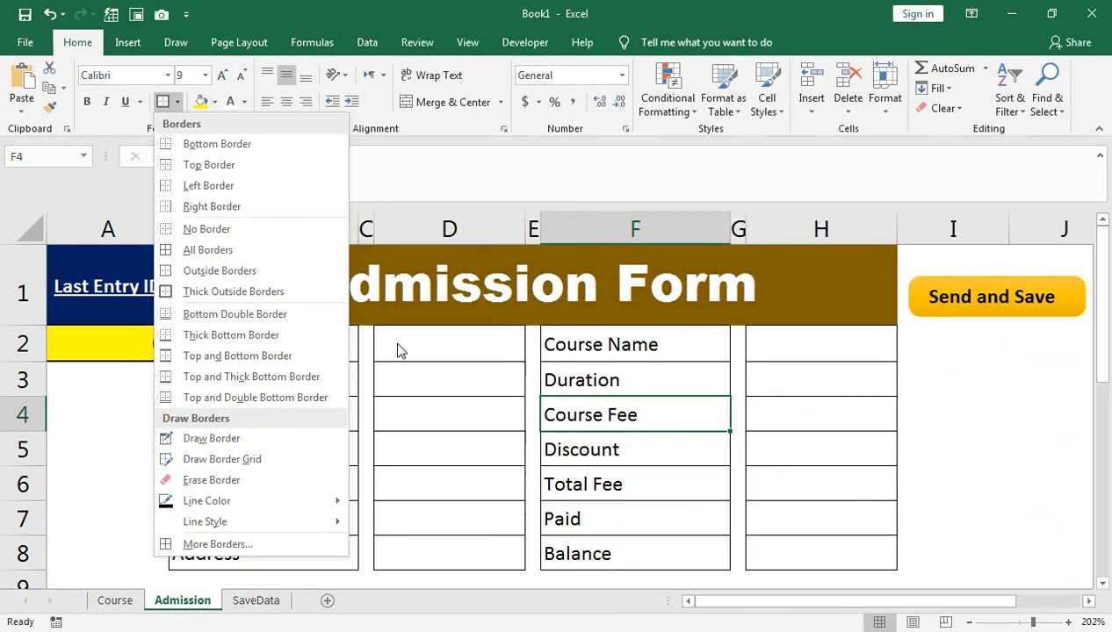
{"action": "left_click", "coordinate": [429, 348]}
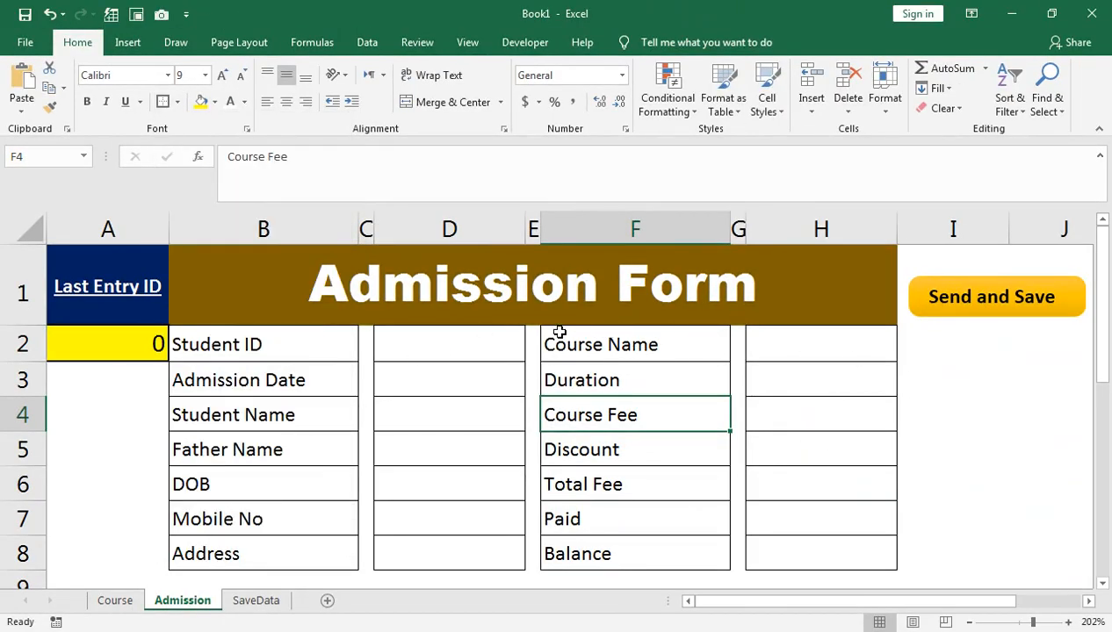
{"action": "left_click", "coordinate": [979, 281]}
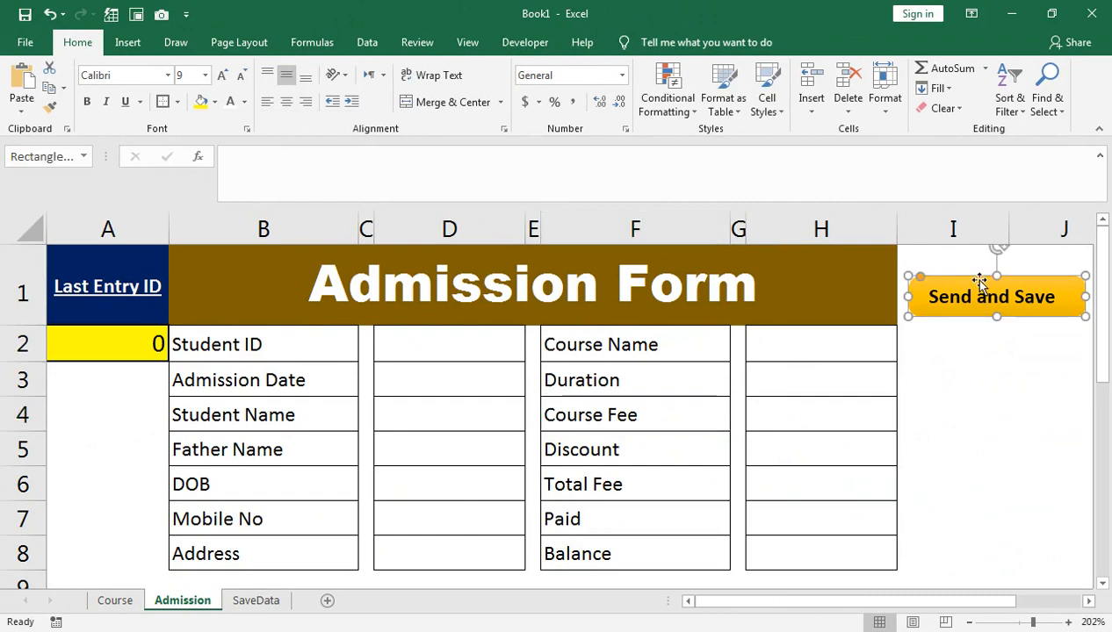
{"action": "scroll", "coordinate": [183, 79], "scroll_direction": "down", "scroll_amount": 1}
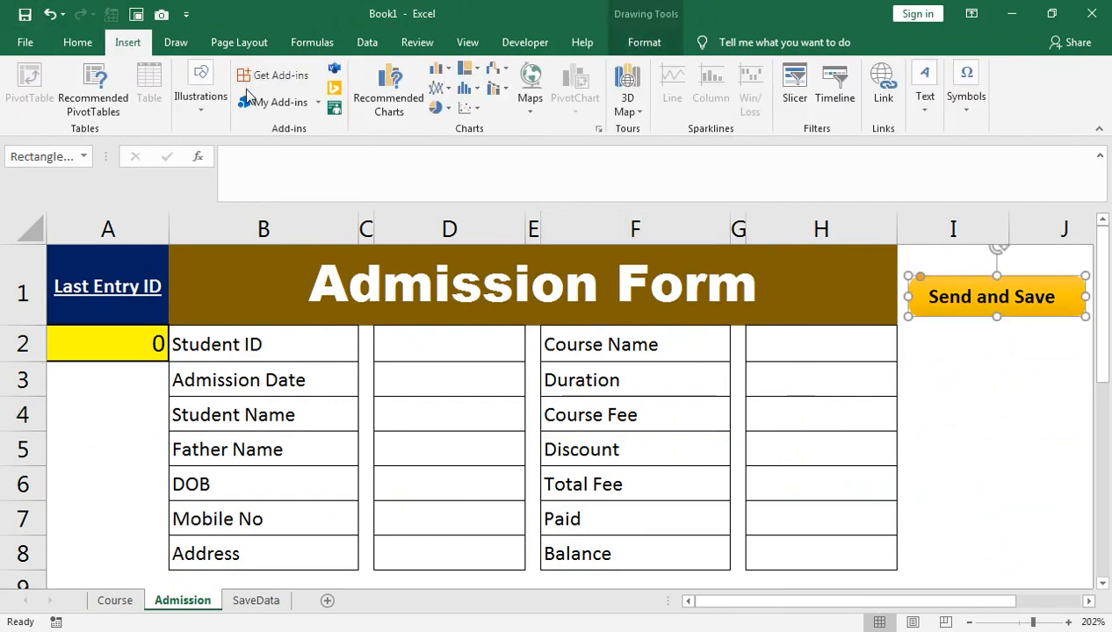
{"action": "left_click", "coordinate": [201, 96]}
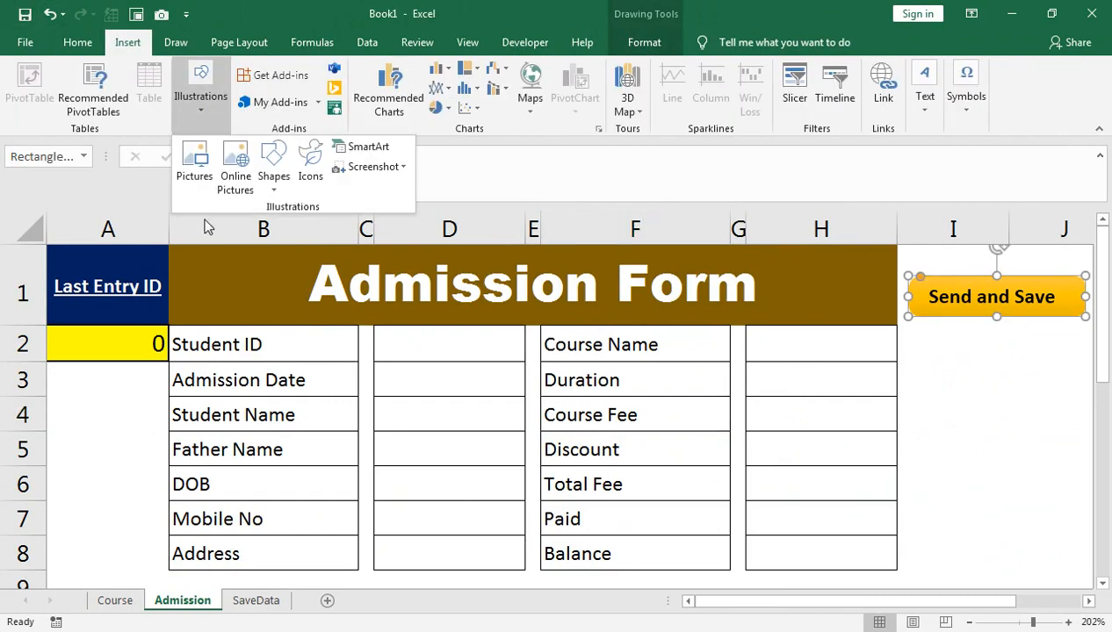
{"action": "left_click", "coordinate": [272, 187]}
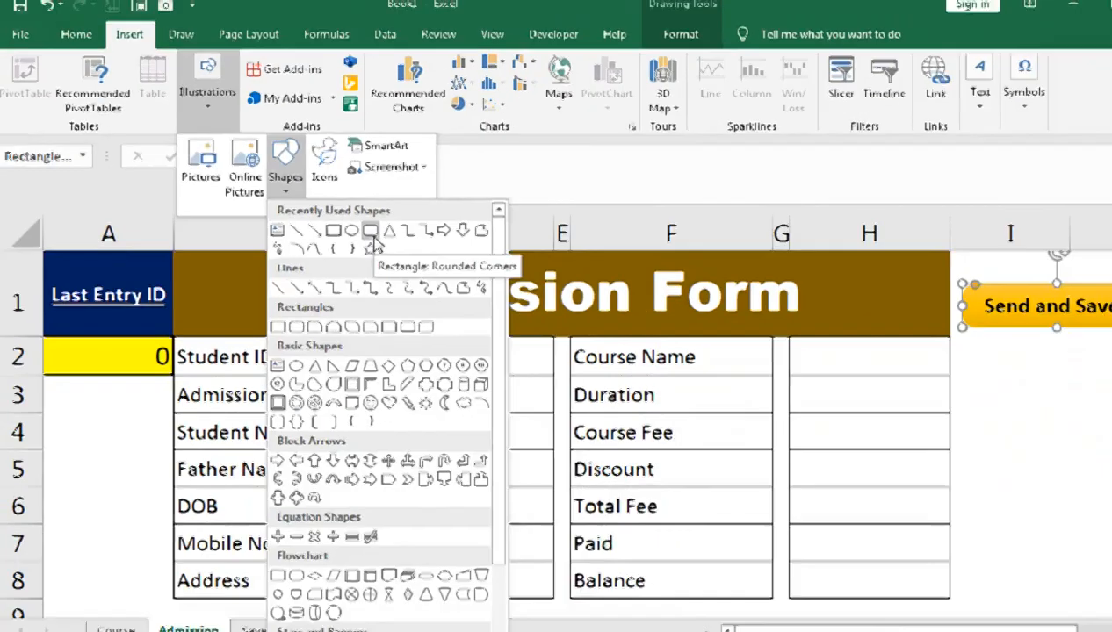
{"action": "left_click", "coordinate": [612, 303]}
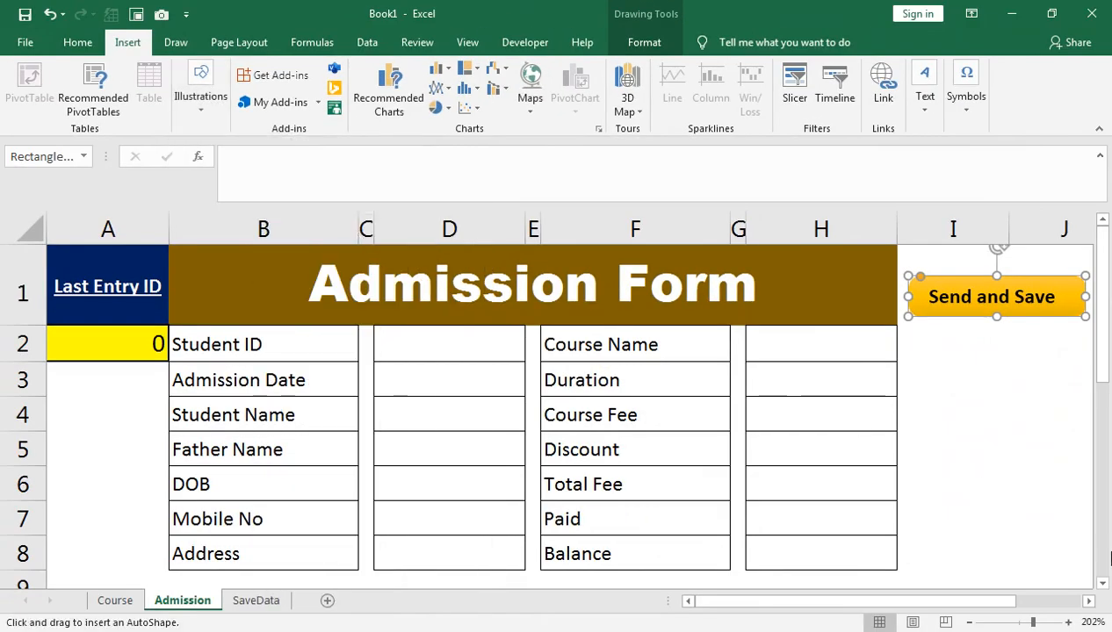
{"action": "left_click_drag", "start_coordinate": [913, 346], "coordinate": [1069, 385]}
{"action": "right_click", "coordinate": [1020, 367]}
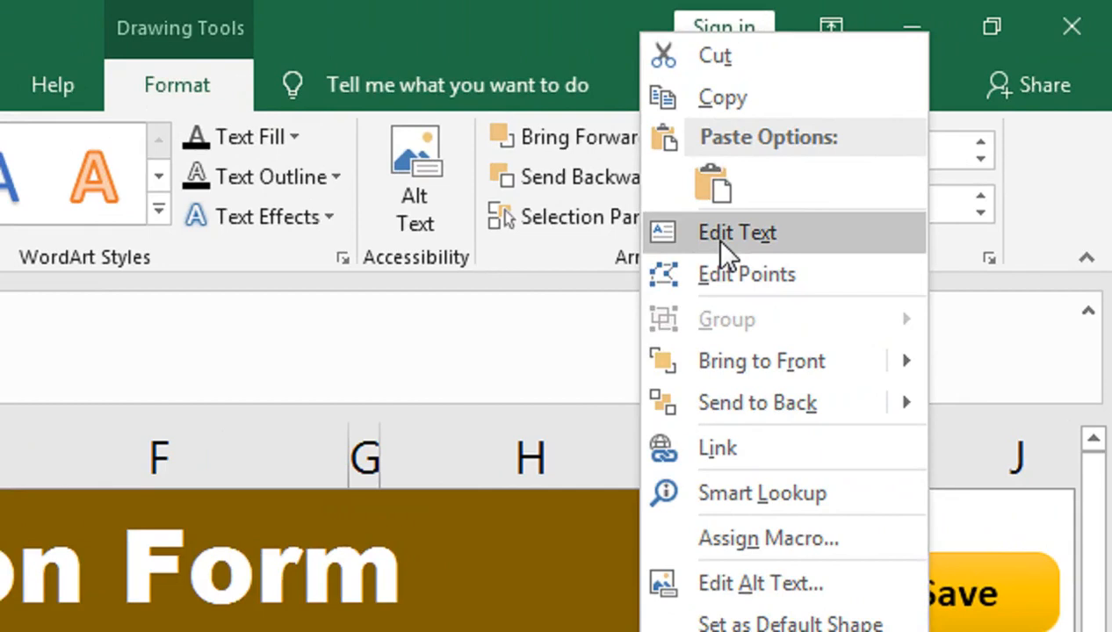
{"action": "left_click", "coordinate": [922, 116]}
{"action": "type", "text": "dgfsg"}
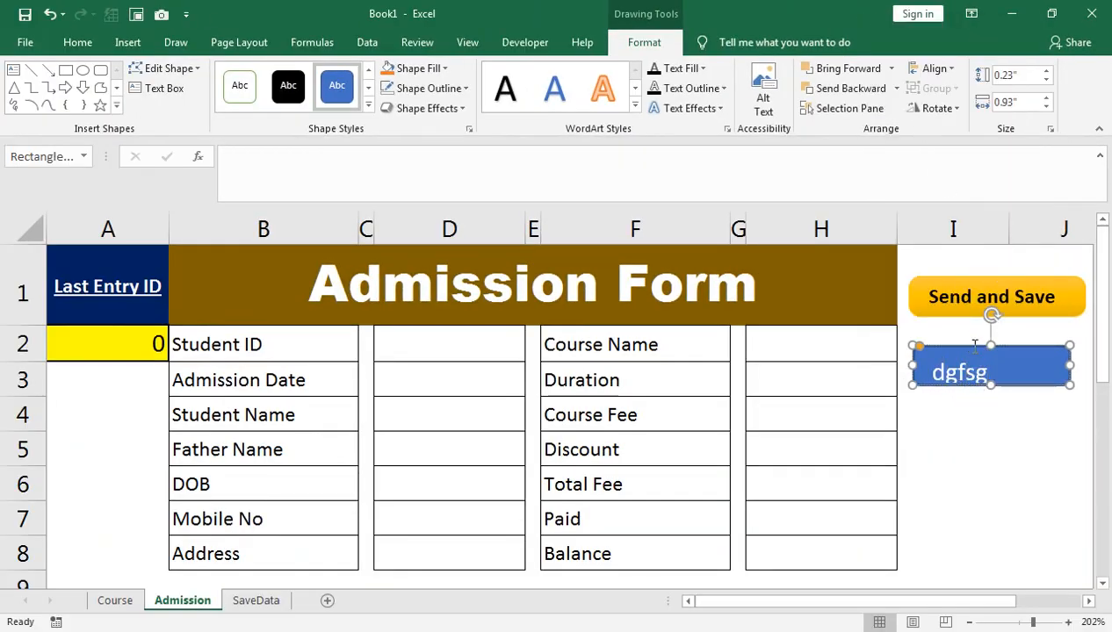
{"action": "left_click", "coordinate": [415, 69]}
{"action": "left_click", "coordinate": [1075, 456]}
{"action": "key", "text": "Delete"}
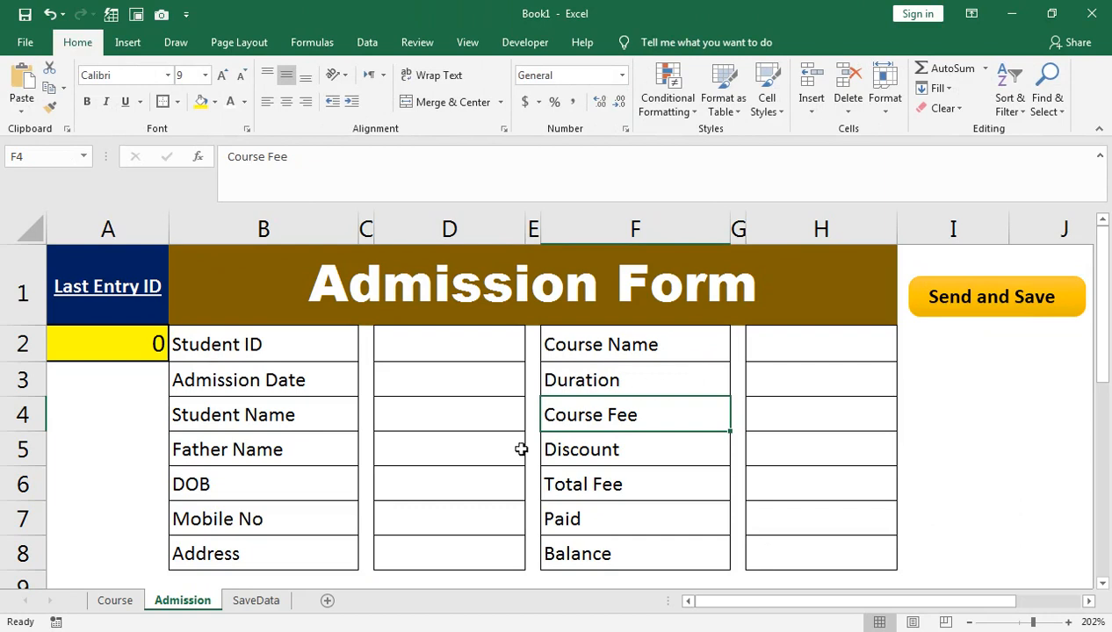
Step: Enter Student ID 1, admission date 1-Apr-21, and the student's and father's names in column D
{"action": "left_click", "coordinate": [402, 353]}
{"action": "type", "text": "1"}
{"action": "key", "text": "Return"}
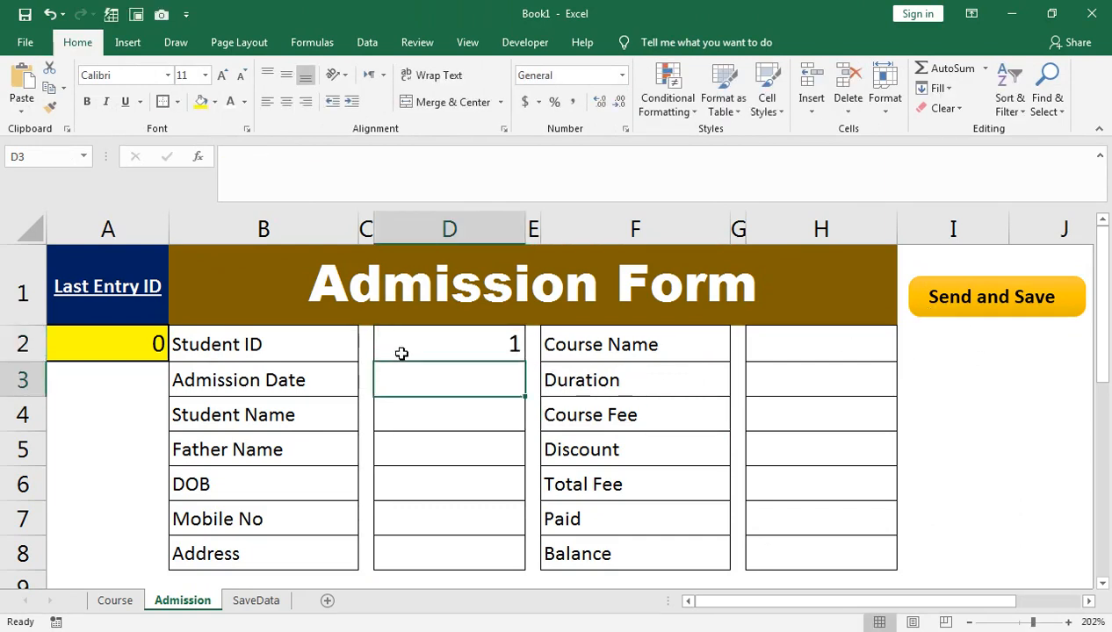
{"action": "type", "text": "1-"}
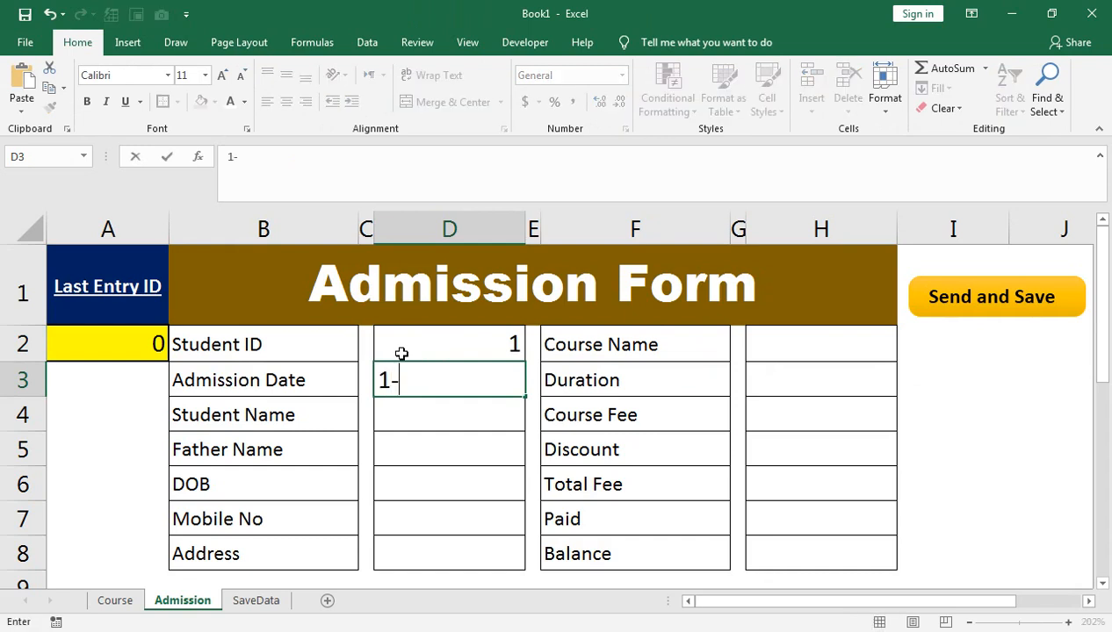
{"action": "type", "text": "Apr-21"}
{"action": "key", "text": "Return"}
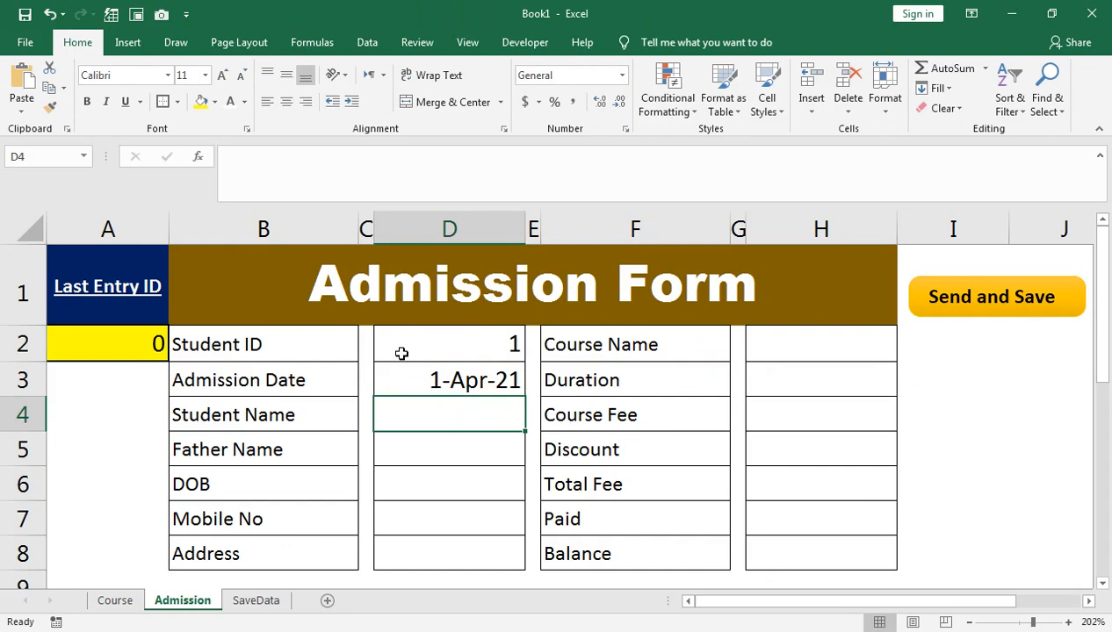
{"action": "key", "text": "Return"}
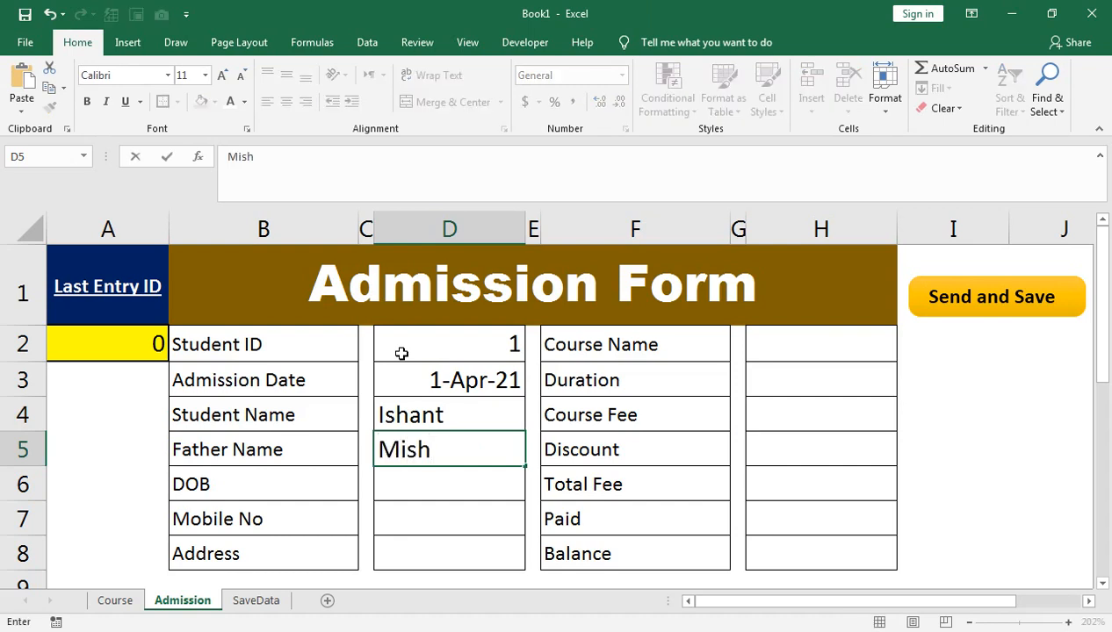
{"action": "key", "text": "Return"}
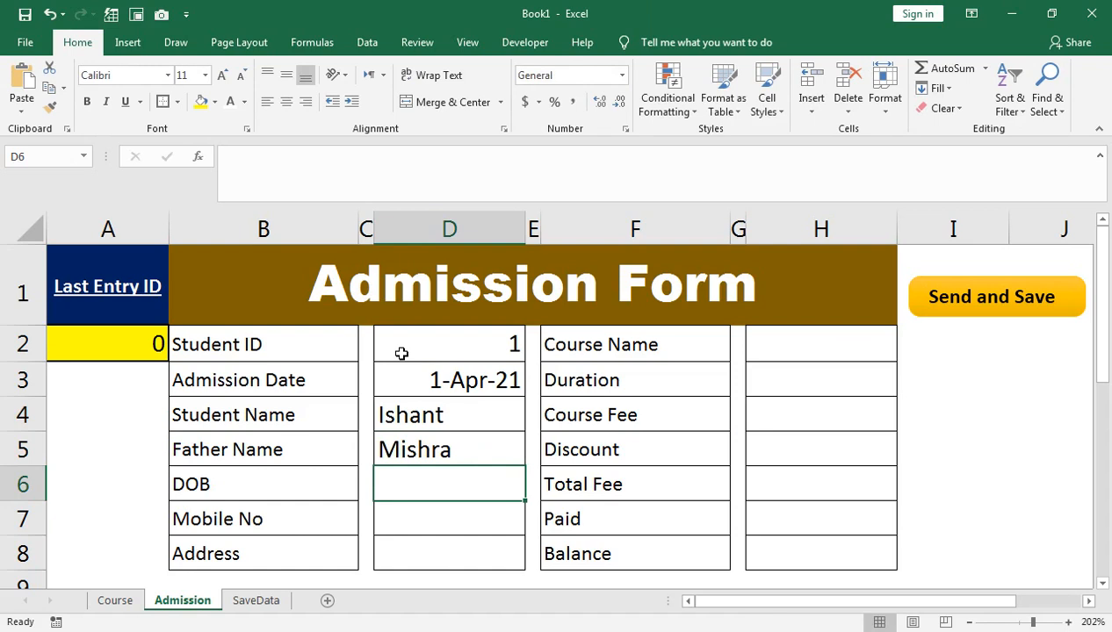
{"action": "type", "text": "19-"}
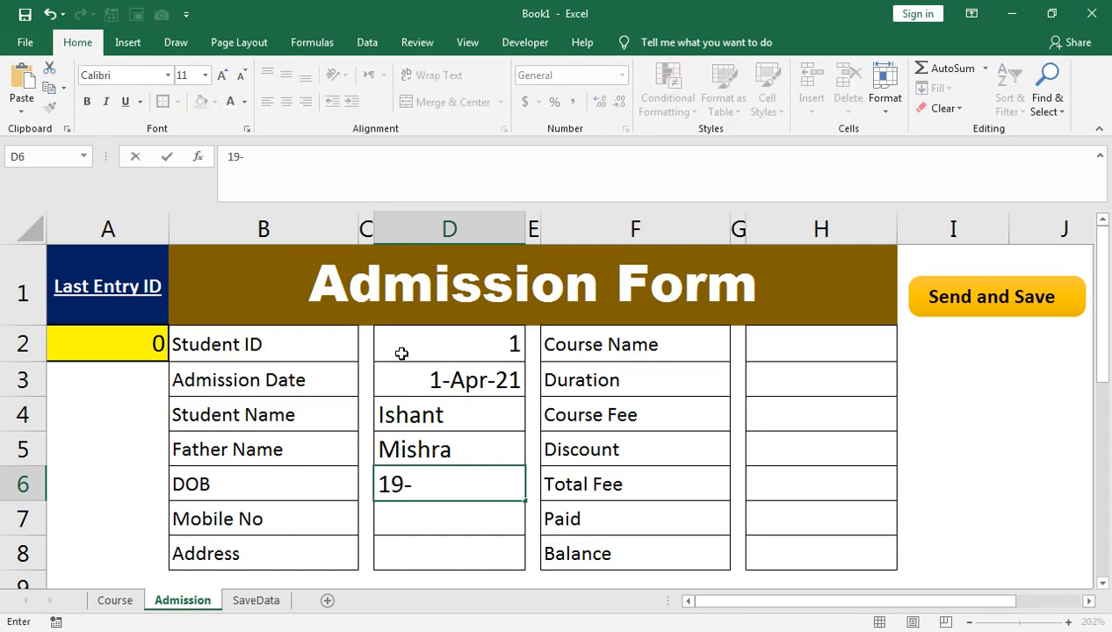
{"action": "type", "text": "Oct-"}
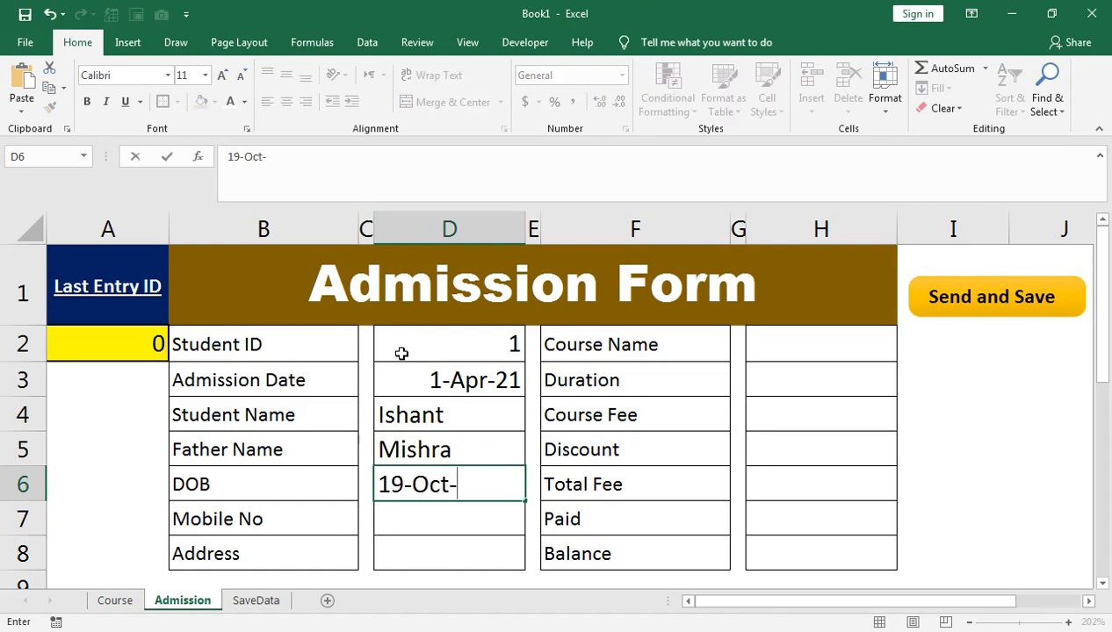
{"action": "type", "text": "1995"}
{"action": "key", "text": "Return"}
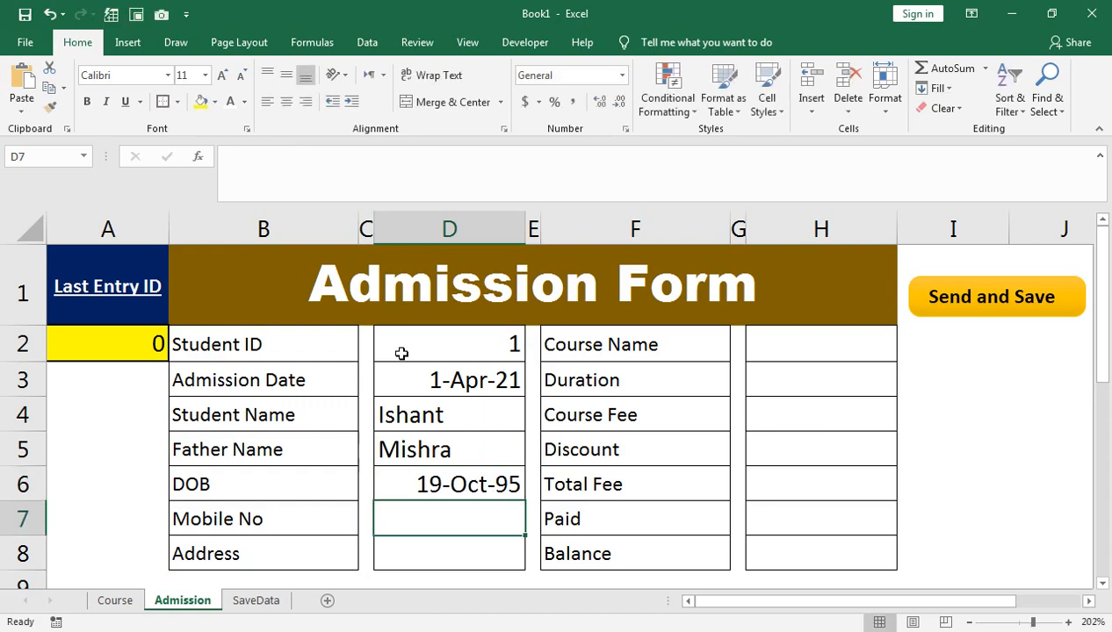
{"action": "type", "text": "123546897"}
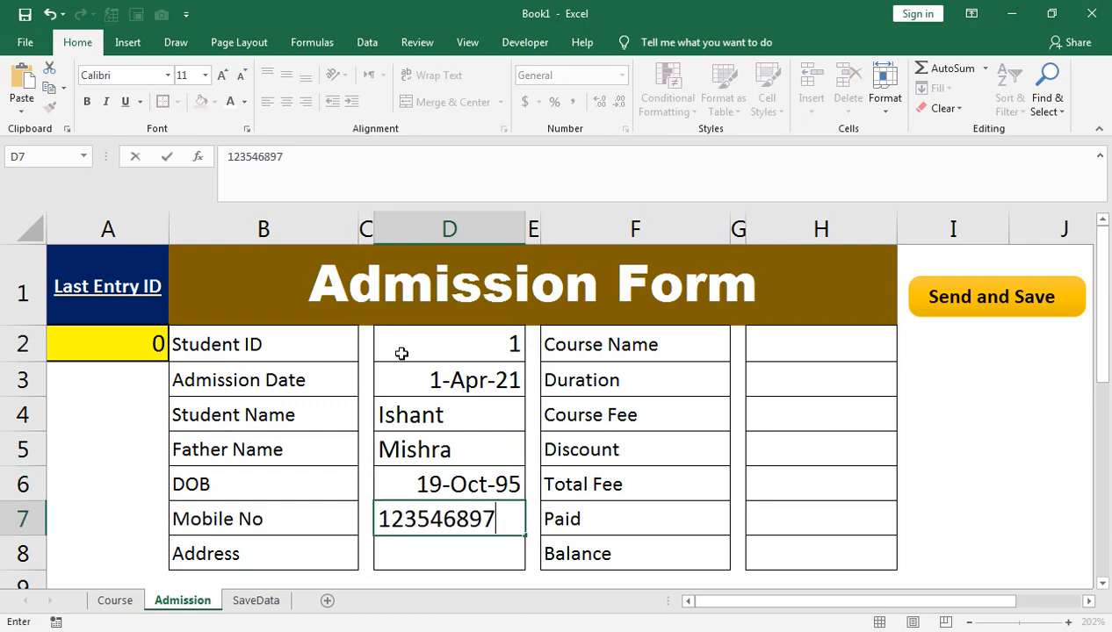
{"action": "key", "text": "Return"}
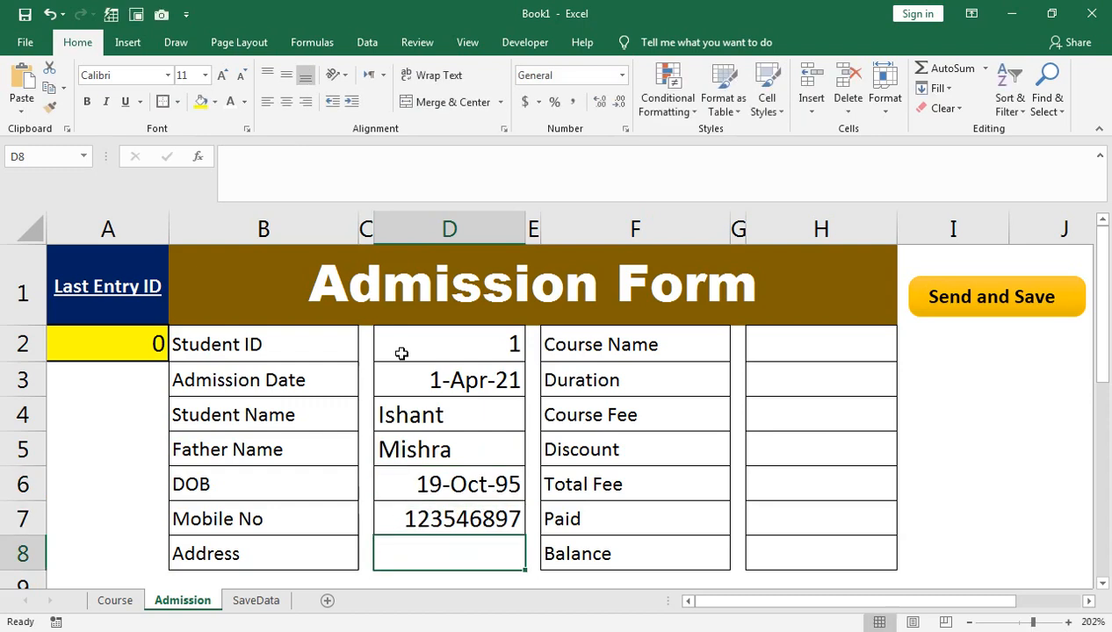
{"action": "type", "text": "KArach"}
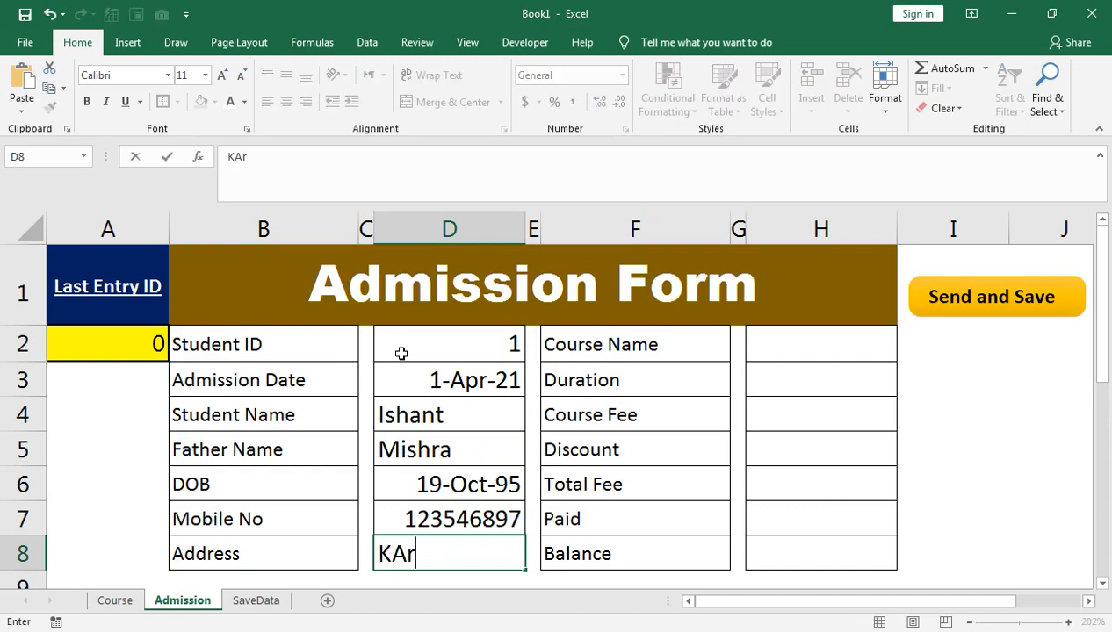
{"action": "key", "text": "BackSpace"}
{"action": "key", "text": "BackSpace"}
{"action": "key", "text": "BackSpace"}
{"action": "key", "text": "BackSpace"}
{"action": "type", "text": "rachi"}
{"action": "key", "text": "Tab"}
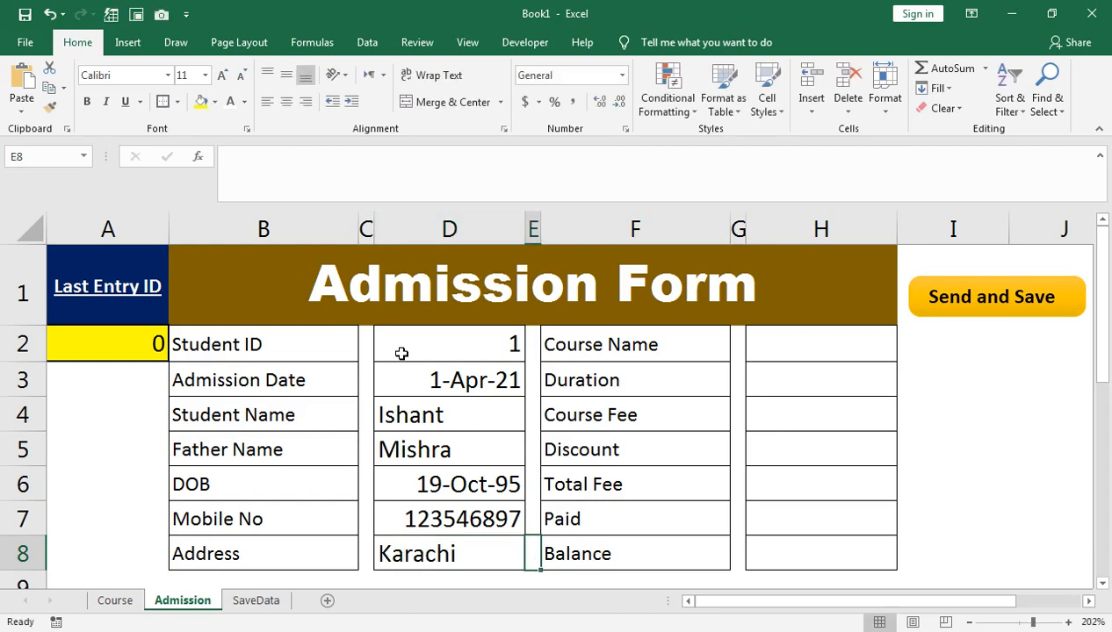
Step: Centre the entered values in D2:D8 and reduce them to 9-point size
{"action": "key", "text": "Up"}
{"action": "key", "text": "Up"}
{"action": "key", "text": "Up"}
{"action": "key", "text": "Up"}
{"action": "key", "text": "Up"}
{"action": "key", "text": "Up"}
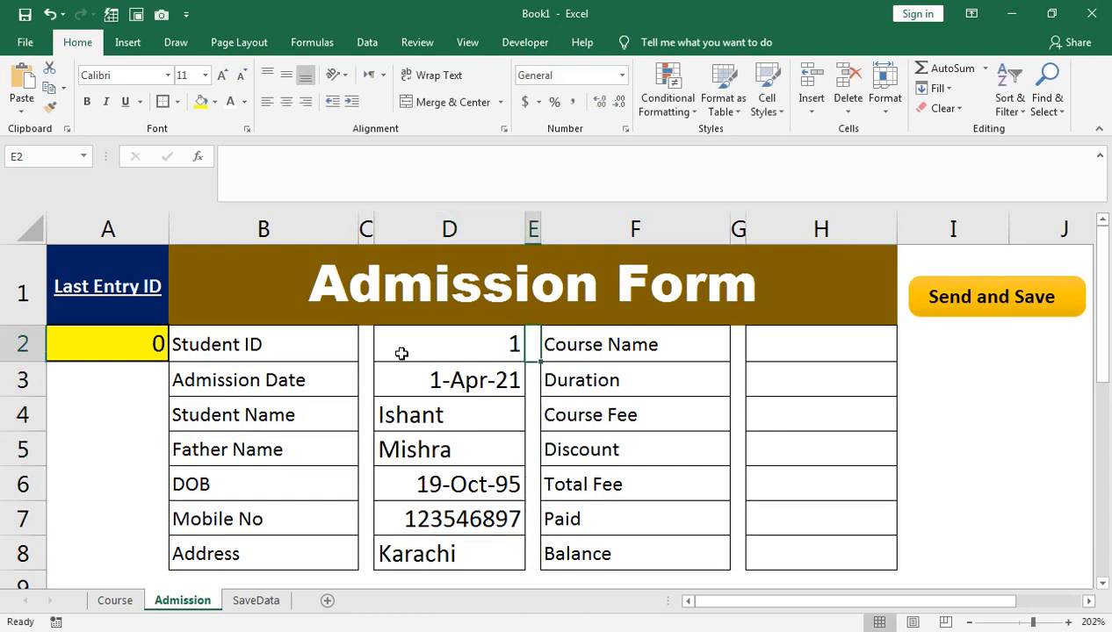
{"action": "key", "text": "Left"}
{"action": "key", "text": "shift+Down"}
{"action": "key", "text": "shift+Down"}
{"action": "key", "text": "shift+Down"}
{"action": "key", "text": "shift+Down"}
{"action": "key", "text": "shift+Down"}
{"action": "key", "text": "shift+Down"}
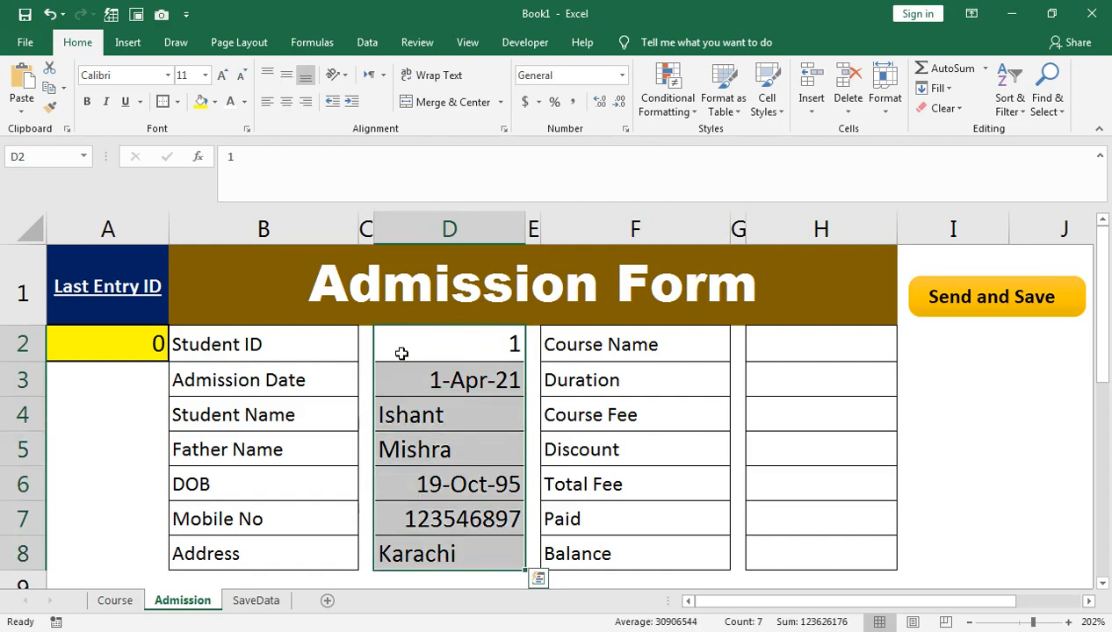
{"action": "left_click", "coordinate": [286, 102]}
{"action": "left_click", "coordinate": [242, 77]}
{"action": "left_click", "coordinate": [242, 77]}
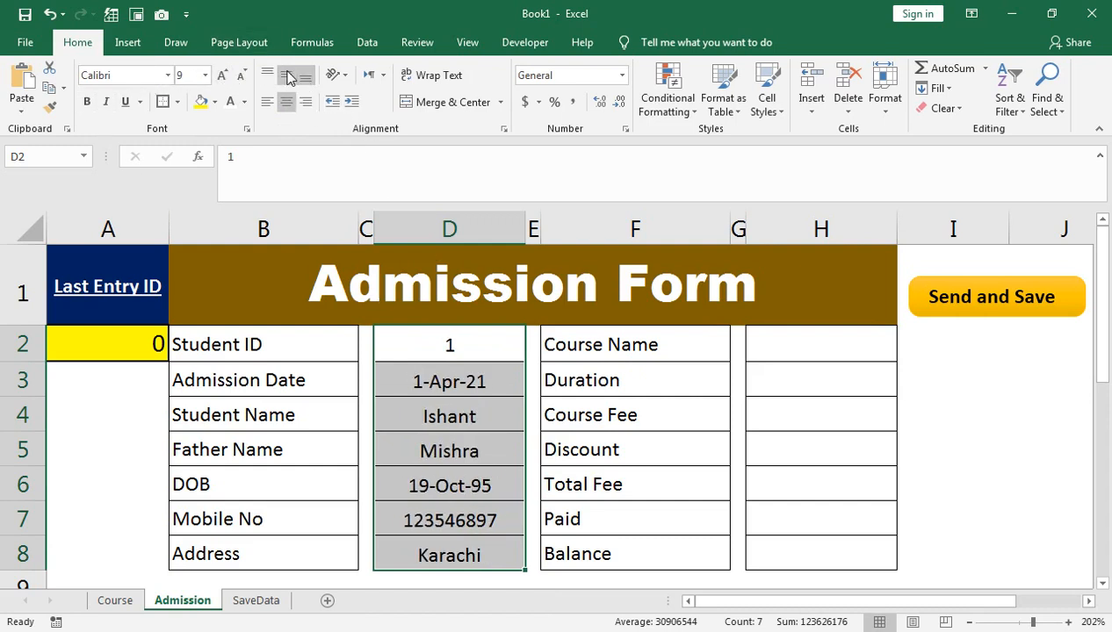
{"action": "left_click", "coordinate": [652, 349]}
{"action": "left_click", "coordinate": [766, 350]}
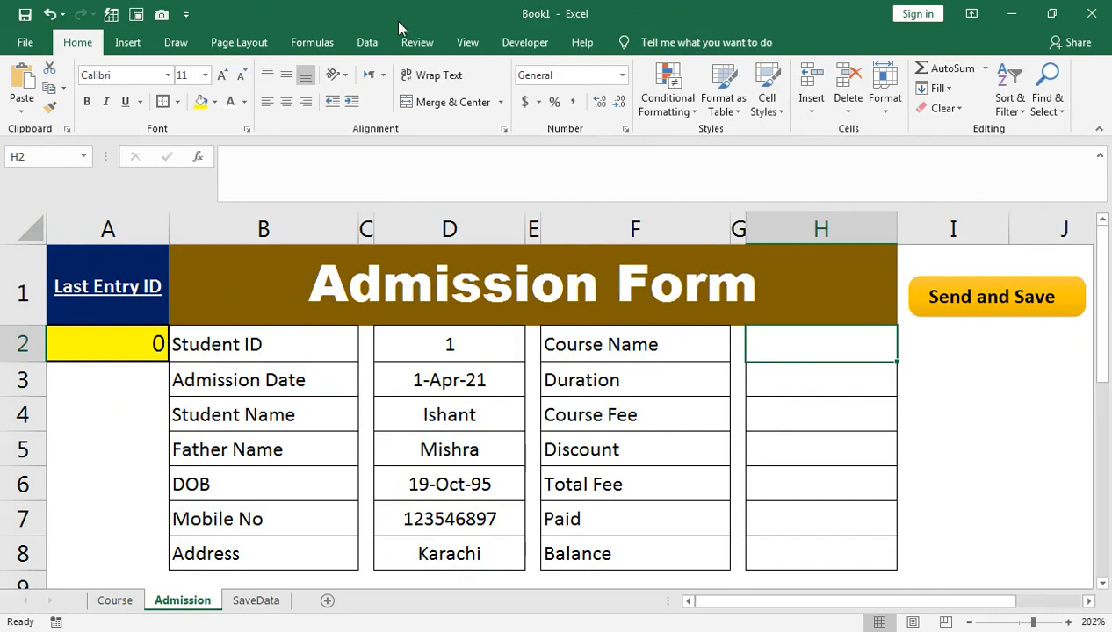
Step: Add List data validation to H2 with source =Course!$B$2:$B$7
{"action": "left_click", "coordinate": [367, 42]}
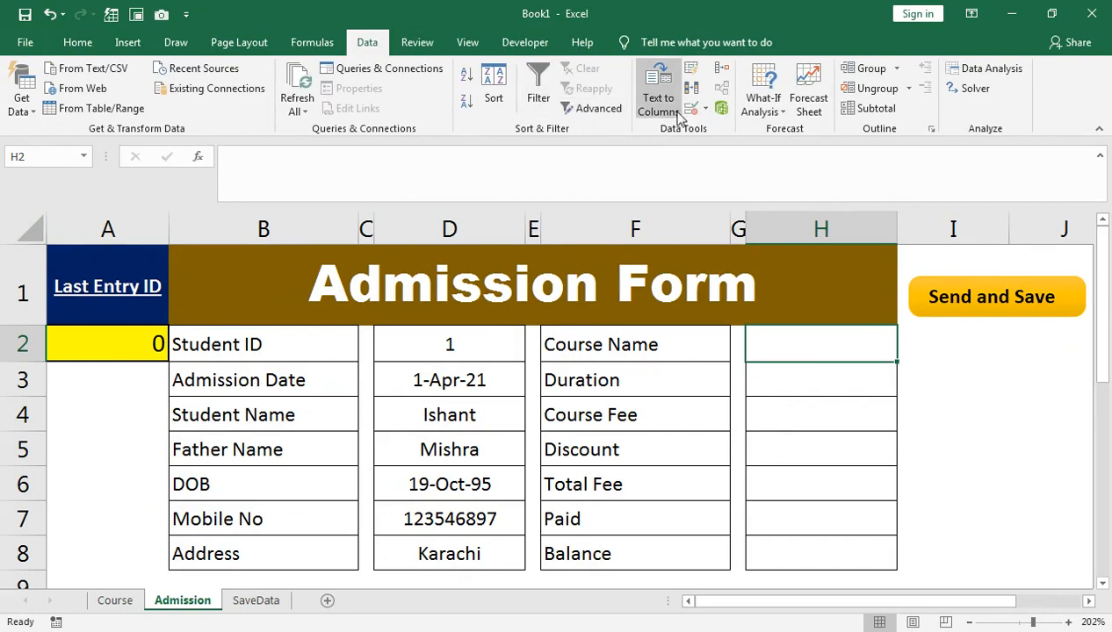
{"action": "left_click", "coordinate": [706, 109]}
{"action": "left_click", "coordinate": [744, 128]}
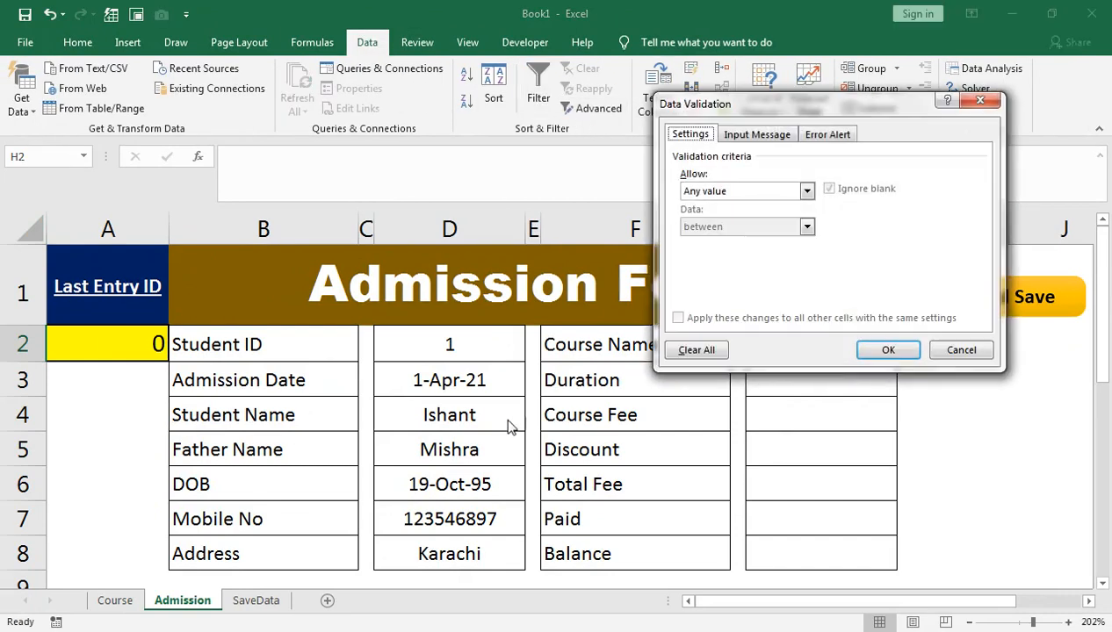
{"action": "left_click", "coordinate": [702, 199]}
{"action": "left_click", "coordinate": [554, 307]}
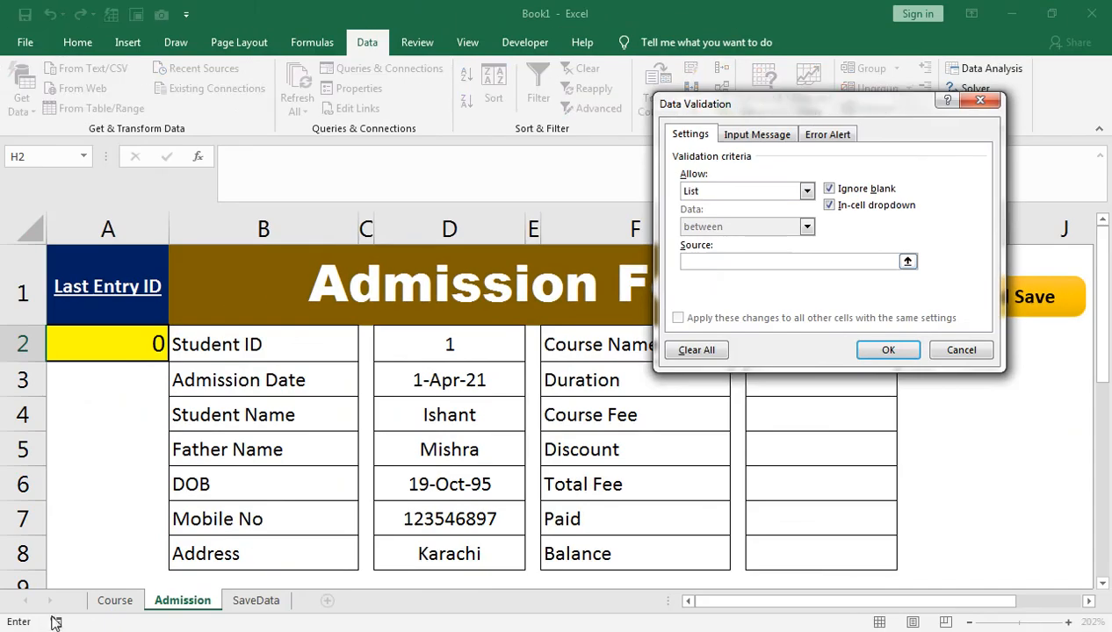
{"action": "left_click", "coordinate": [96, 600]}
{"action": "left_click_drag", "start_coordinate": [193, 326], "coordinate": [219, 567]}
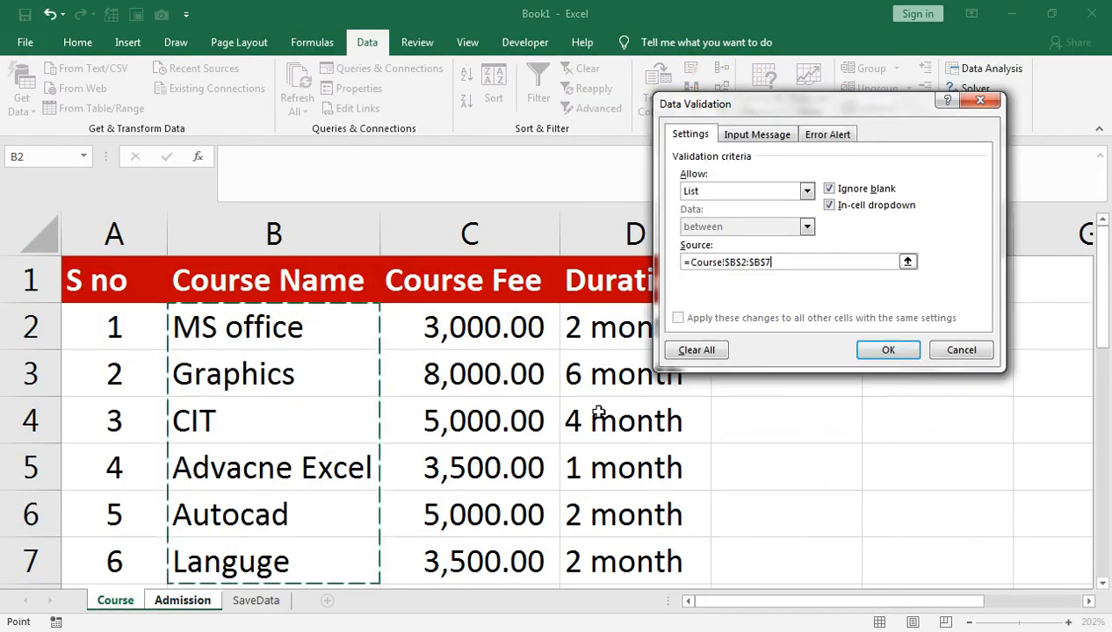
{"action": "left_click", "coordinate": [878, 348]}
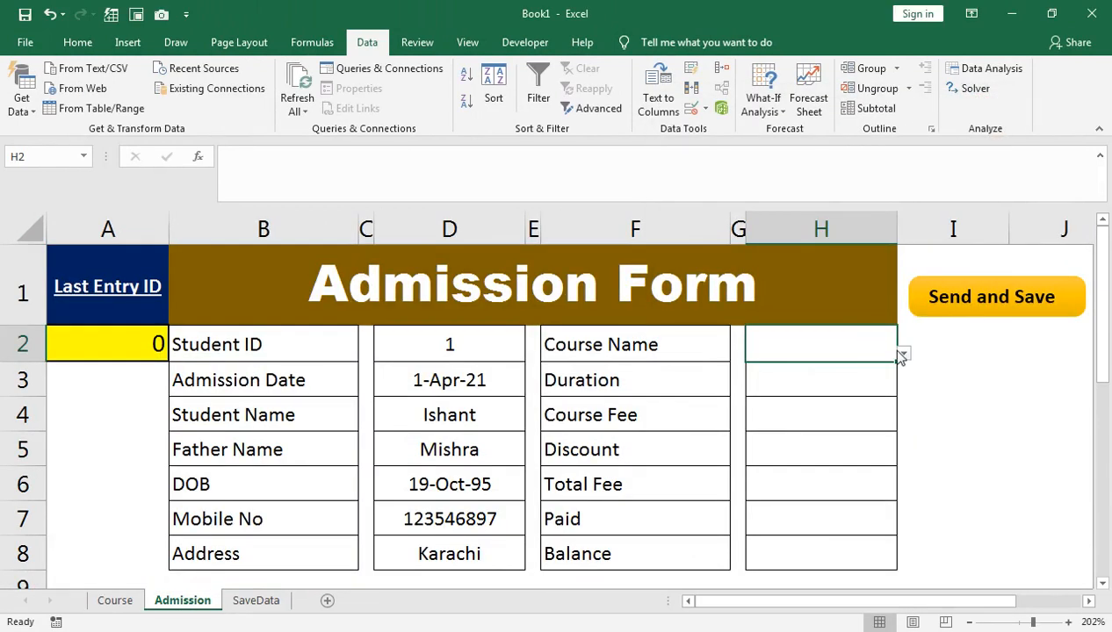
Step: Pick Advacne Excel in H2 and reduce column H's font to 9 point
{"action": "left_click", "coordinate": [903, 354]}
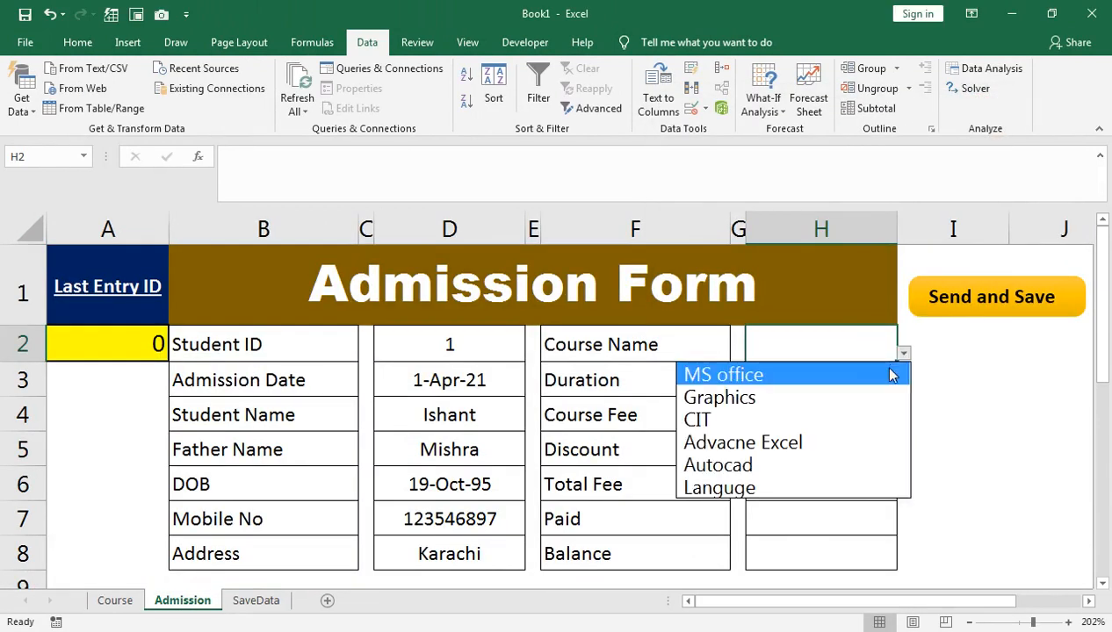
{"action": "left_click", "coordinate": [860, 443]}
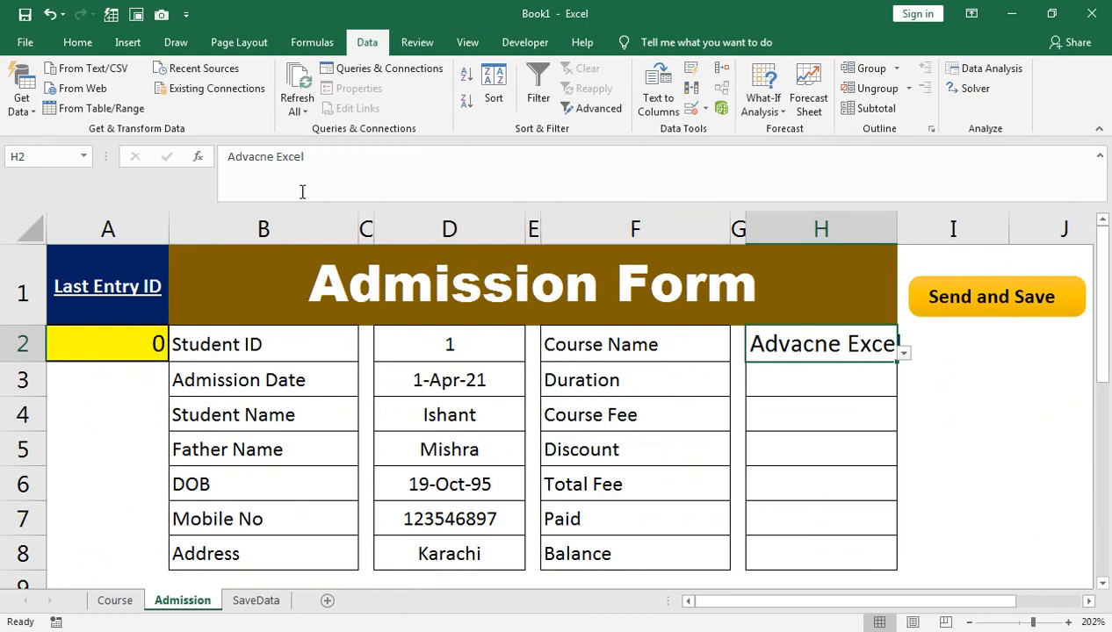
{"action": "left_click", "coordinate": [817, 229]}
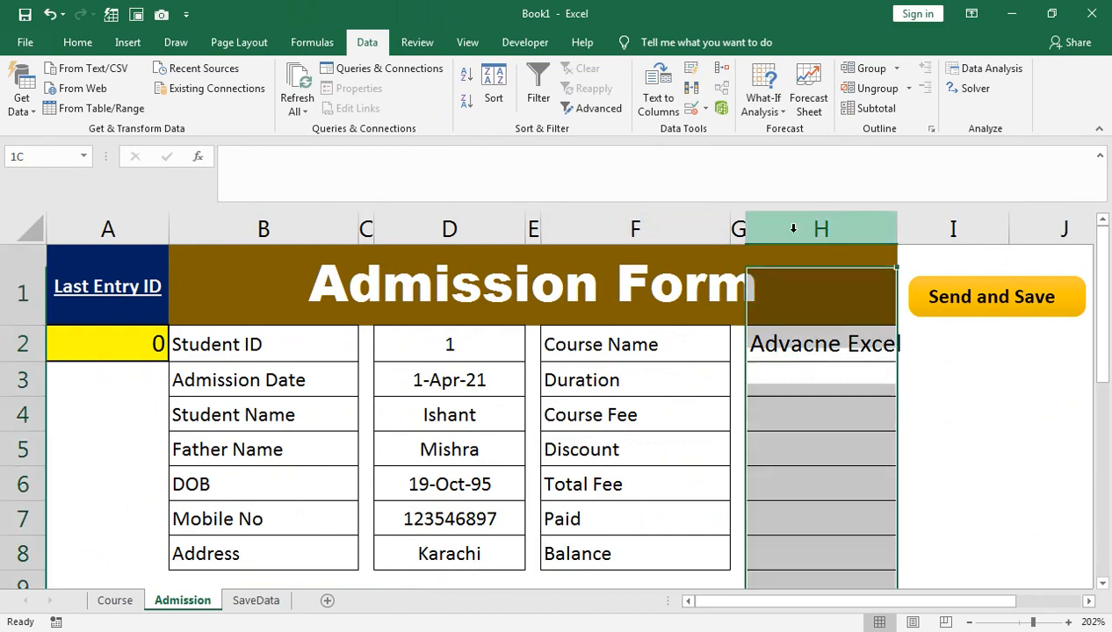
{"action": "left_click", "coordinate": [77, 42]}
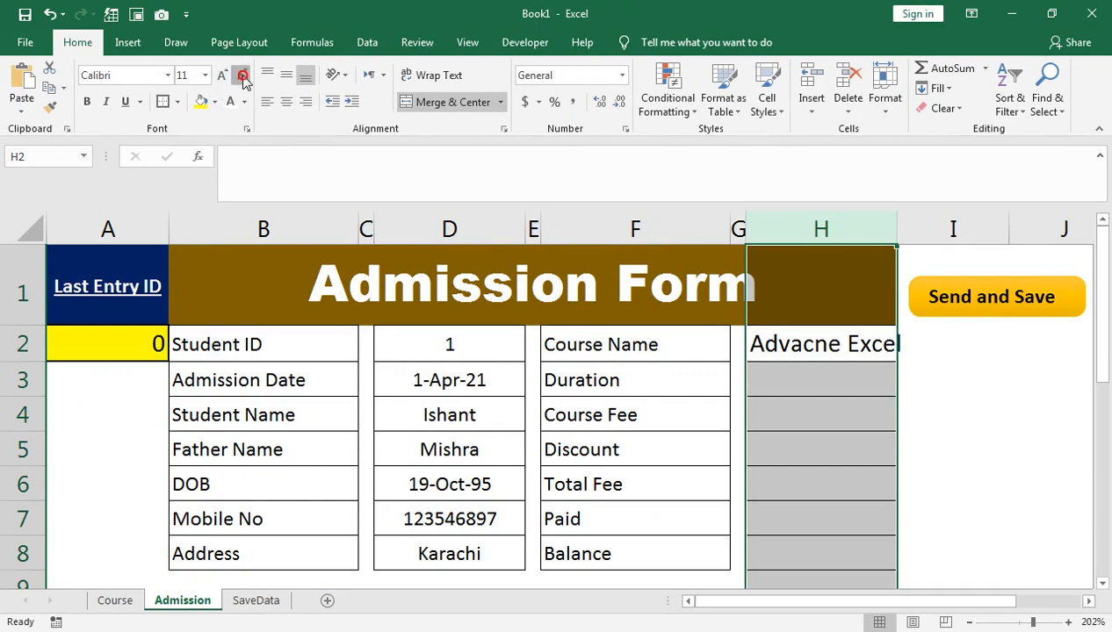
{"action": "left_click", "coordinate": [243, 77]}
{"action": "left_click", "coordinate": [243, 76]}
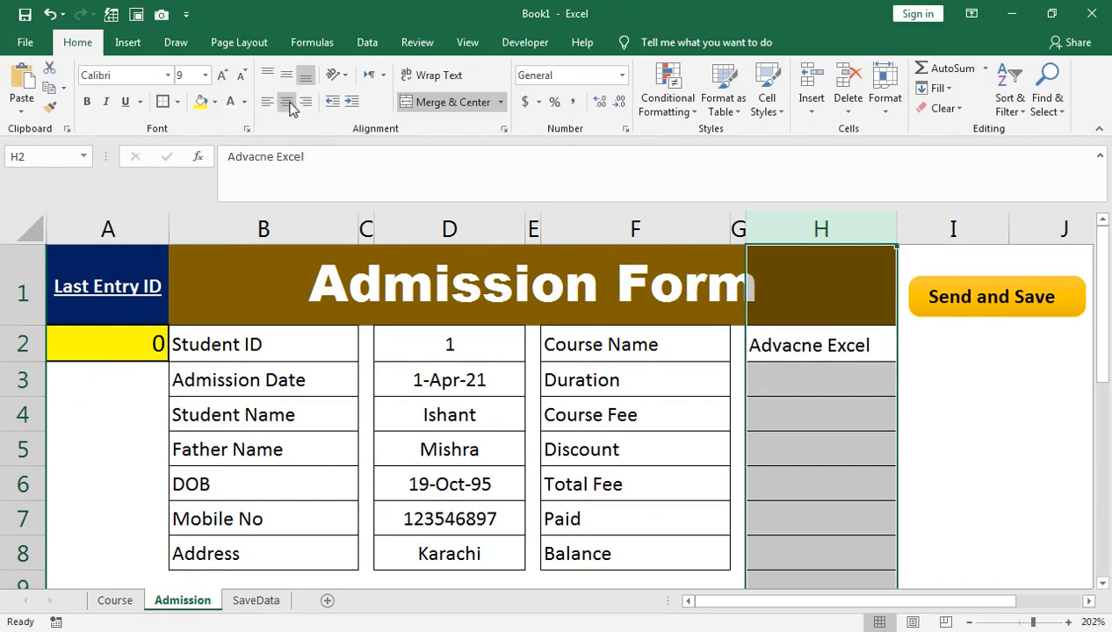
{"action": "left_click", "coordinate": [800, 365]}
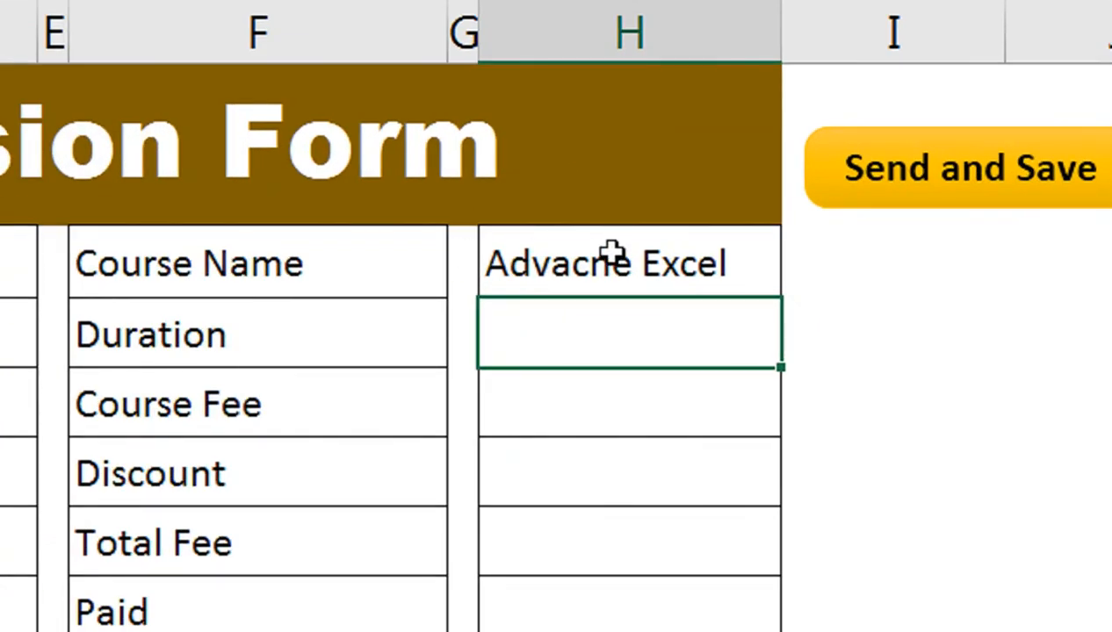
Step: Start H3's Duration formula as an IF wrapping VLOOKUP, with H2 as the lookup value
{"action": "left_click", "coordinate": [612, 252]}
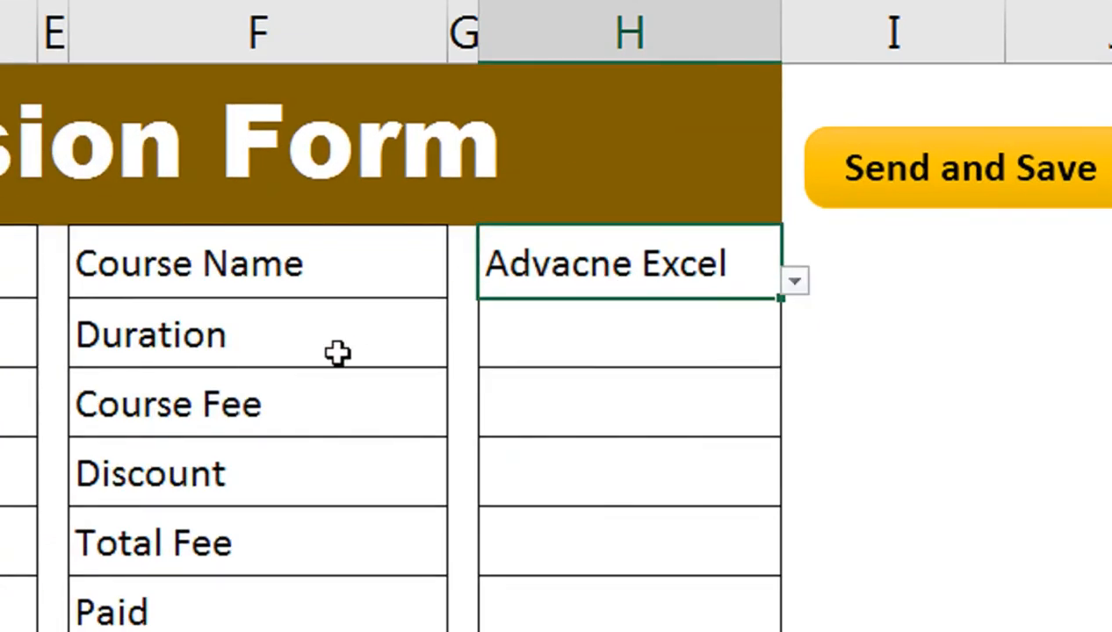
{"action": "left_click", "coordinate": [617, 360]}
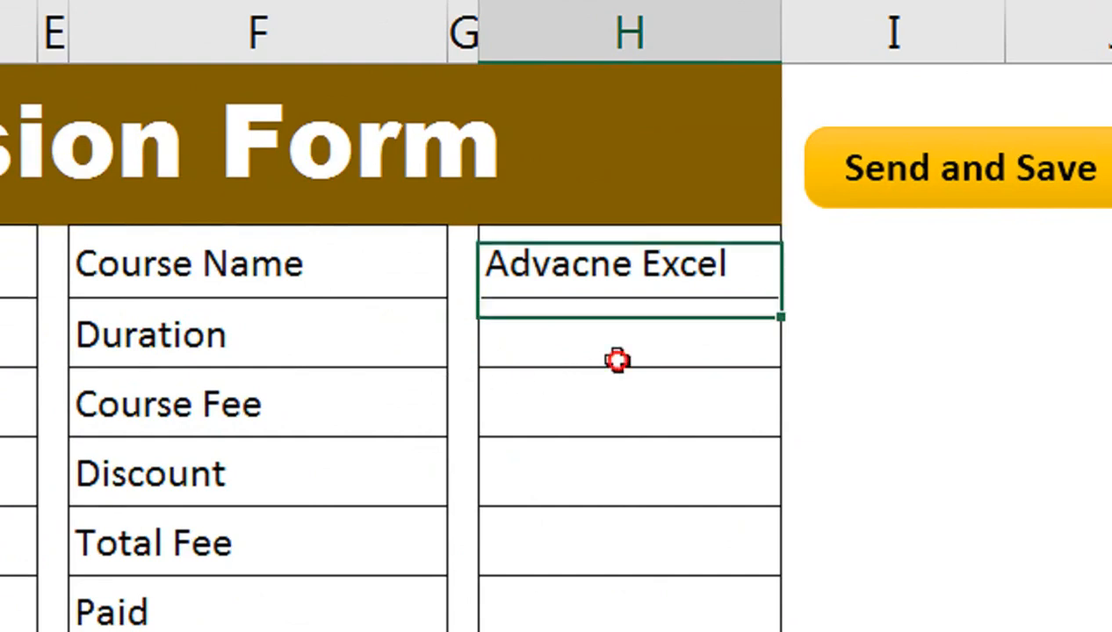
{"action": "type", "text": "=vl"}
{"action": "key", "text": "Tab"}
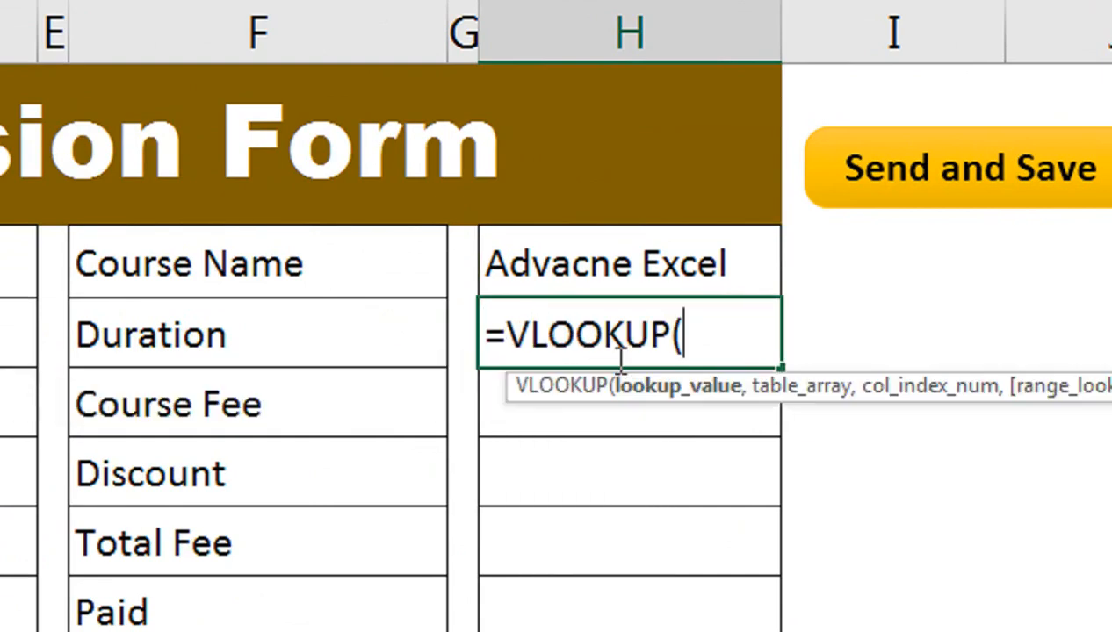
{"action": "left_click", "coordinate": [508, 318]}
{"action": "type", "text": "i"}
{"action": "key", "text": "Tab"}
{"action": "left_click", "coordinate": [770, 337]}
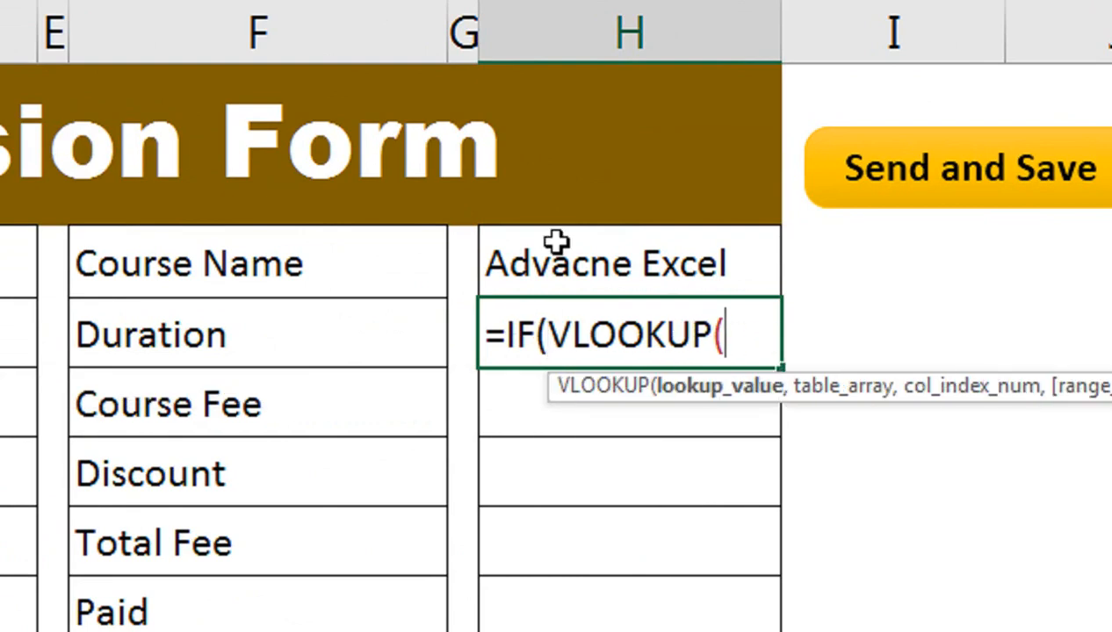
{"action": "left_click", "coordinate": [556, 243]}
{"action": "type", "text": ","}
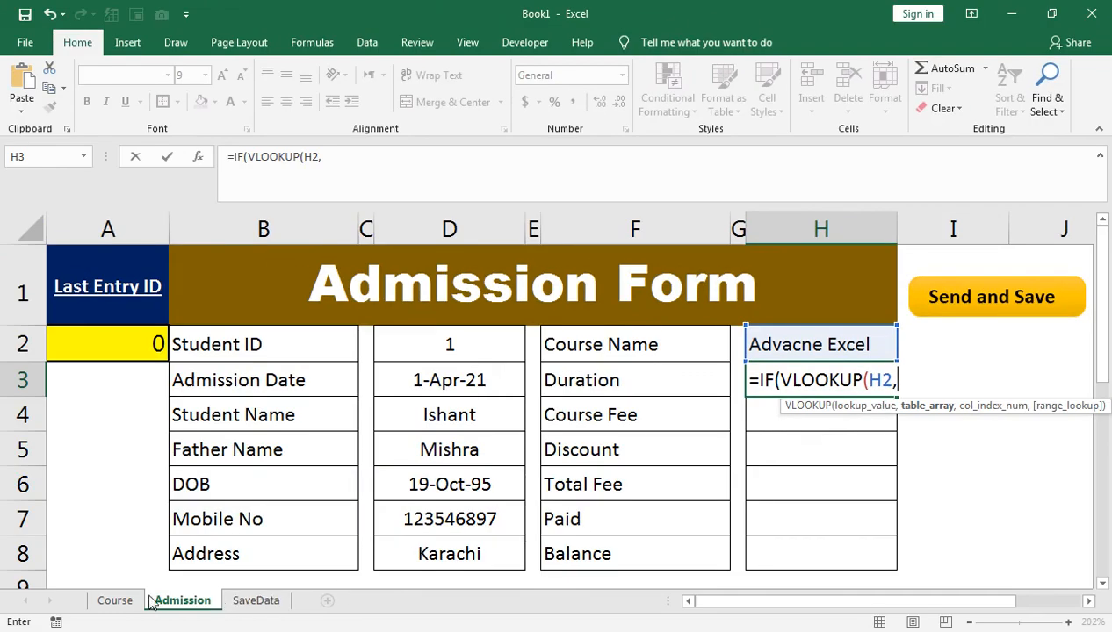
Step: Complete the lookup with range Course!B1:D7, column 3, FALSE, and fix the missing parenthesis
{"action": "left_click", "coordinate": [115, 600]}
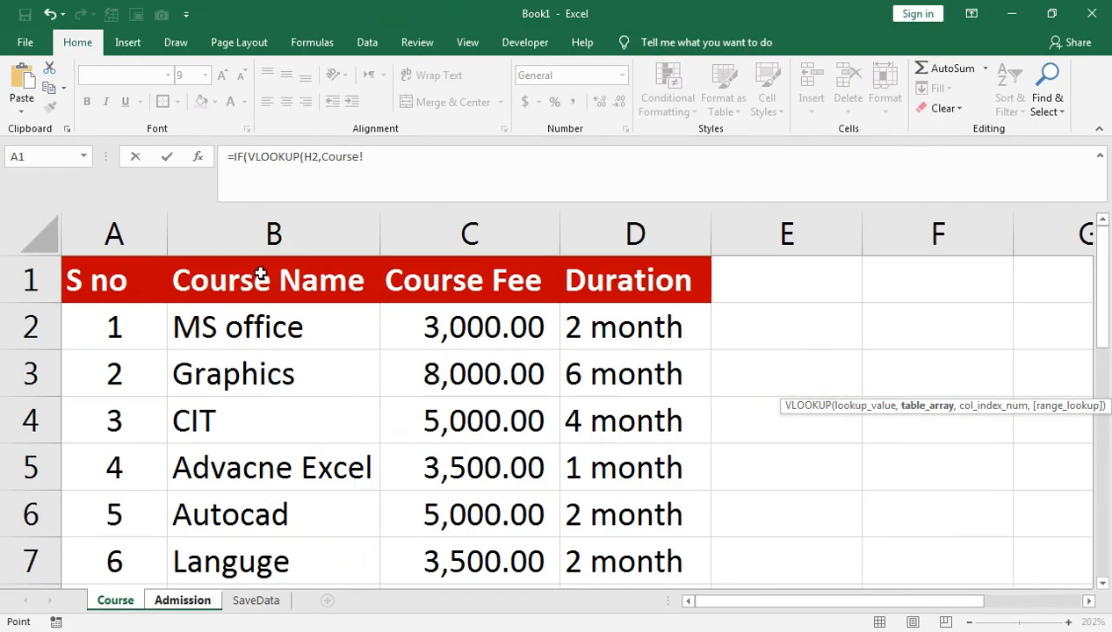
{"action": "left_click_drag", "start_coordinate": [264, 252], "coordinate": [378, 223]}
{"action": "left_click_drag", "start_coordinate": [264, 279], "coordinate": [597, 553]}
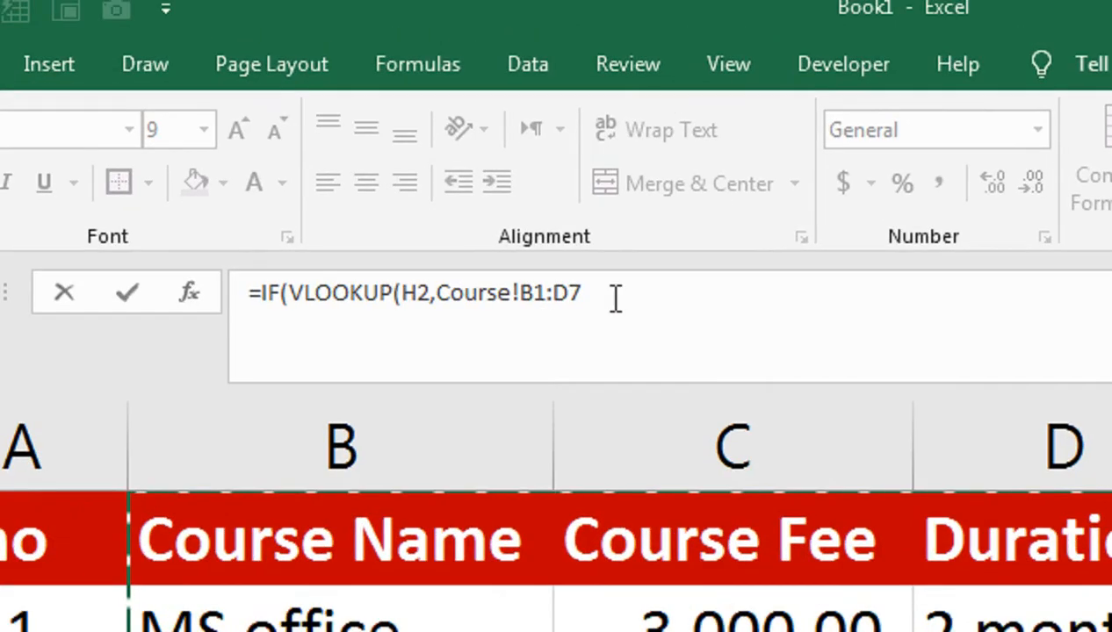
{"action": "type", "text": ","}
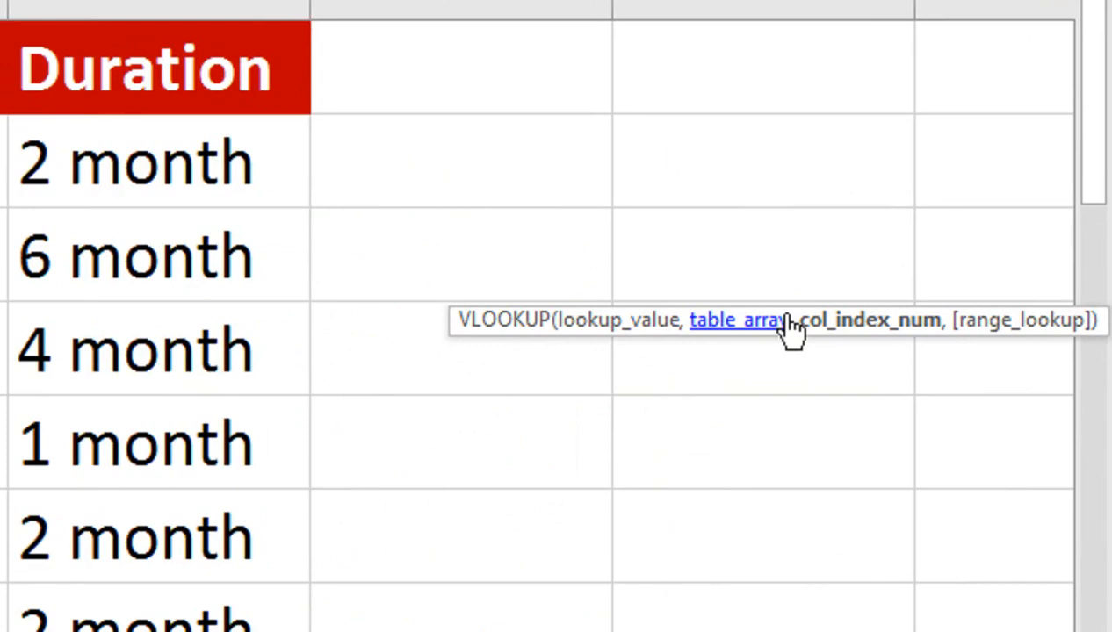
{"action": "type", "text": "3"}
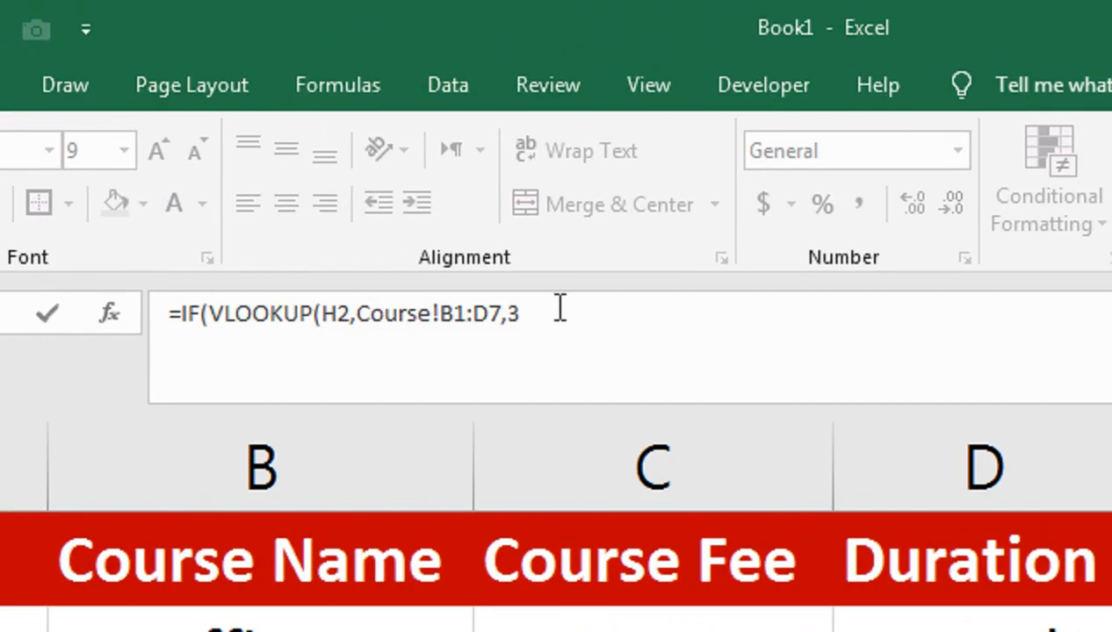
{"action": "type", "text": ",FALSE"}
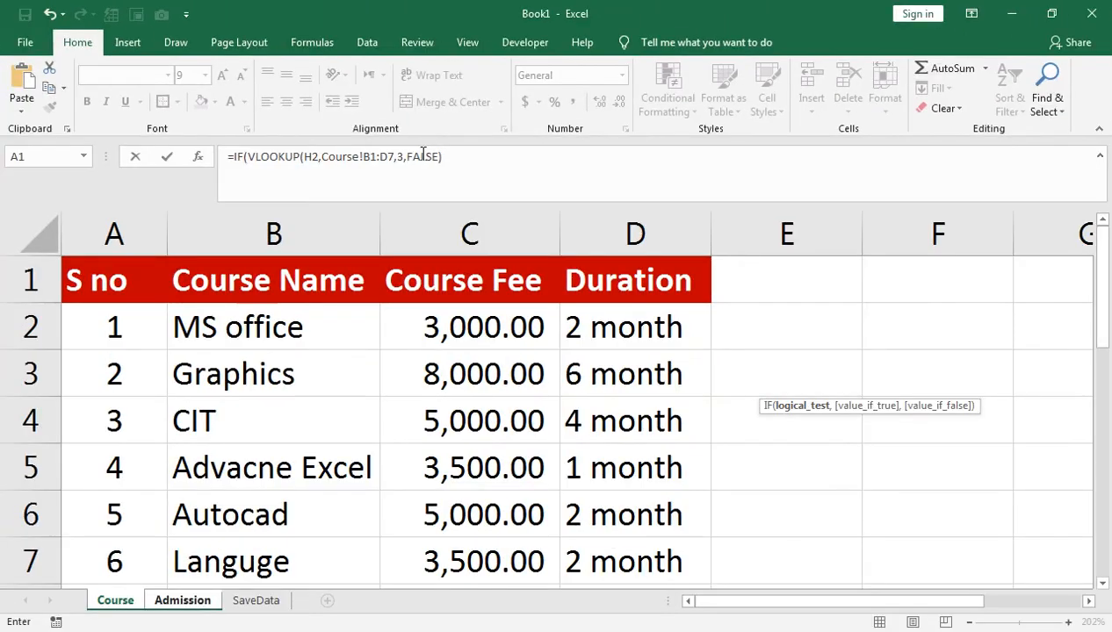
{"action": "key", "text": "Return"}
{"action": "left_click", "coordinate": [563, 372]}
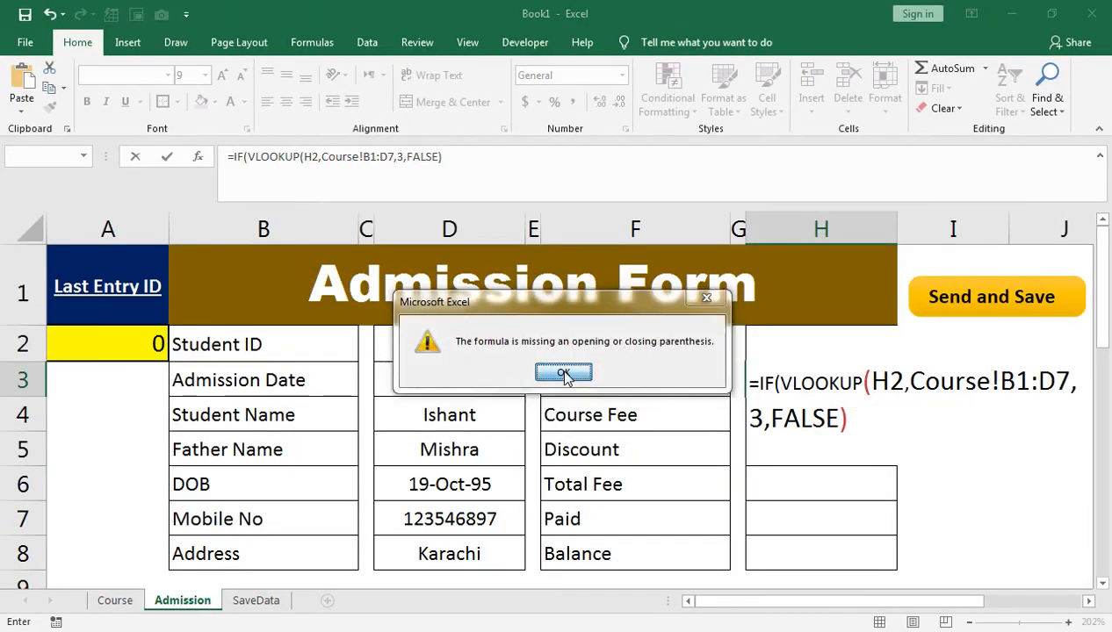
{"action": "left_click", "coordinate": [842, 406]}
{"action": "type", "text": ",\"\")"}
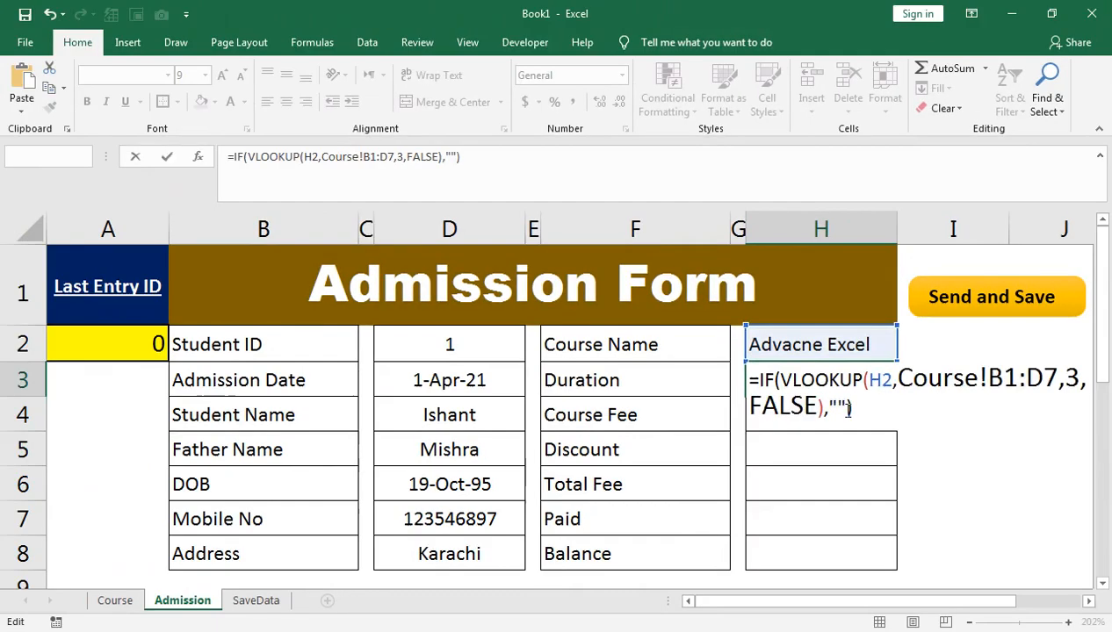
{"action": "key", "text": "Return"}
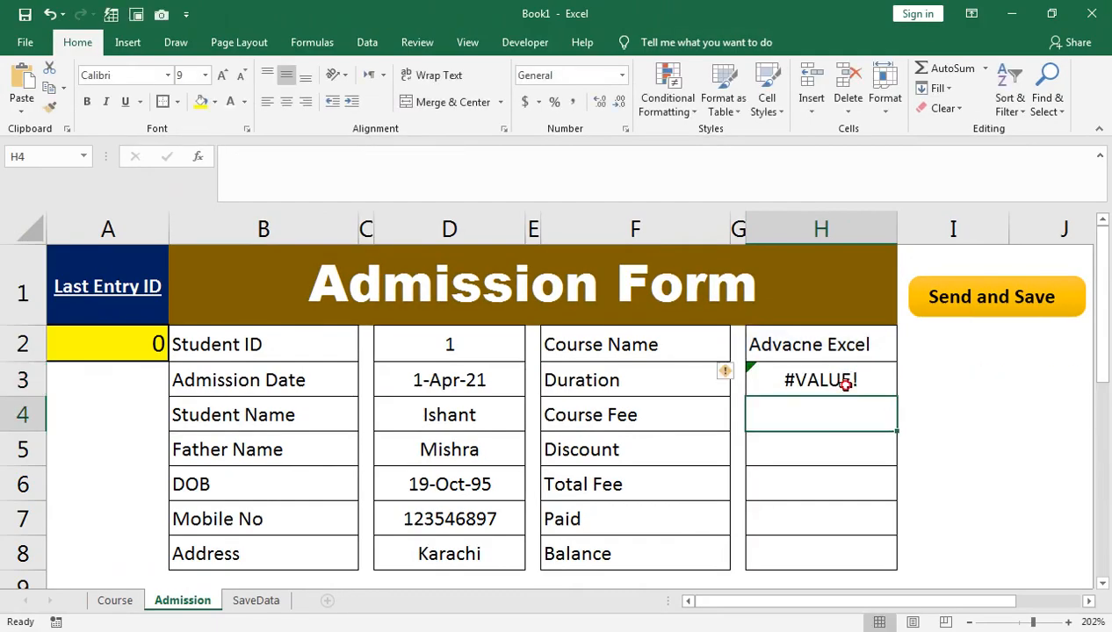
Step: Change the IF to IFERROR so H3 shows the duration 1 month
{"action": "left_click", "coordinate": [827, 380]}
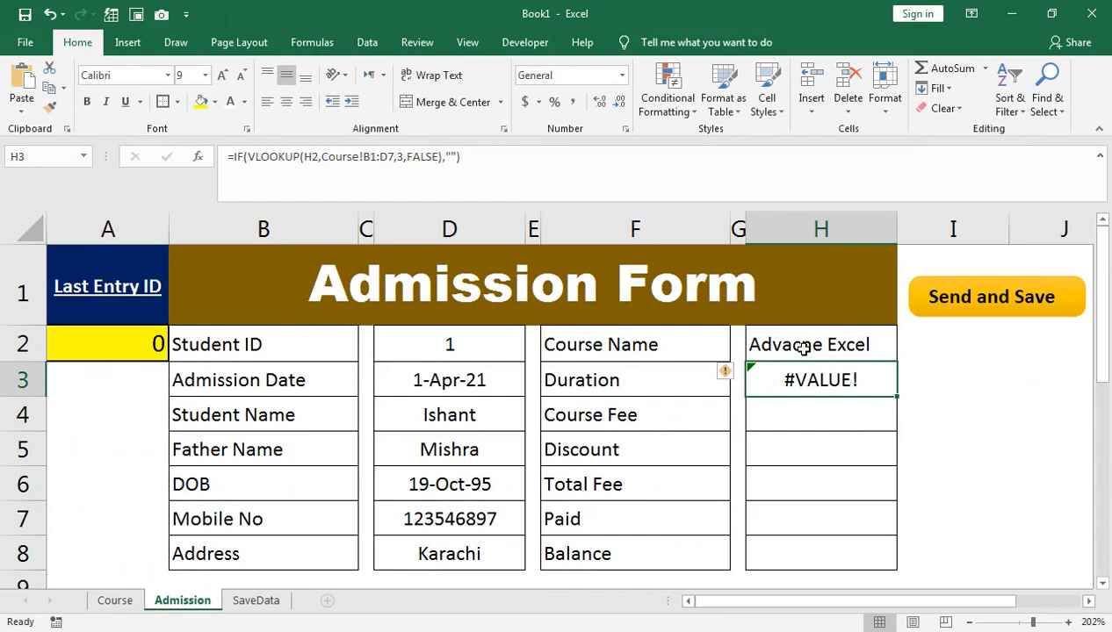
{"action": "left_click", "coordinate": [246, 160]}
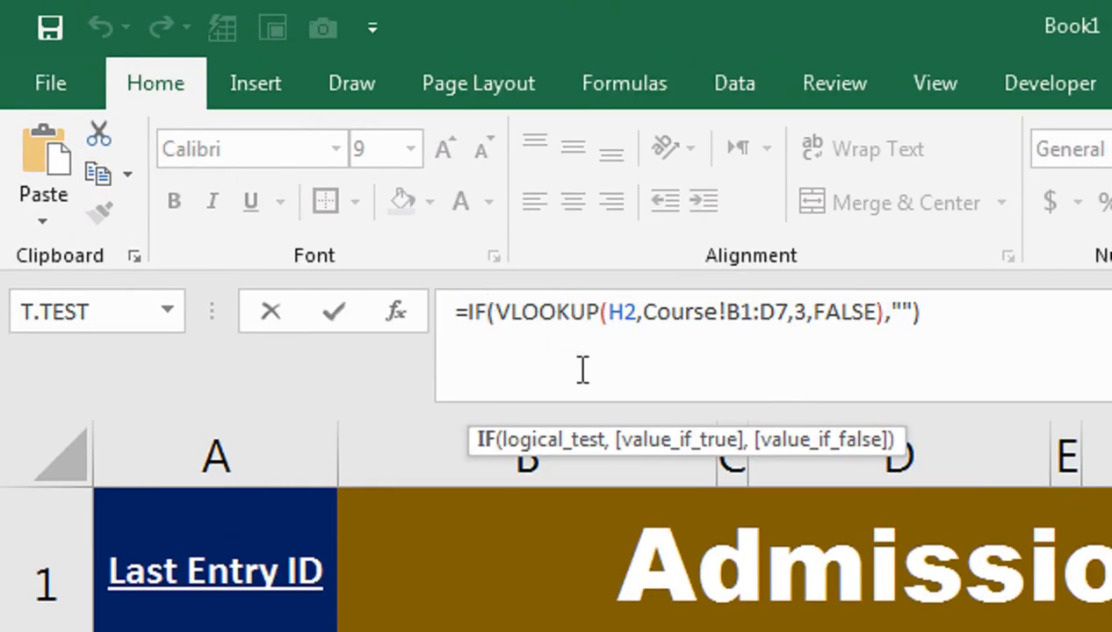
{"action": "type", "text": "e"}
{"action": "key", "text": "Tab"}
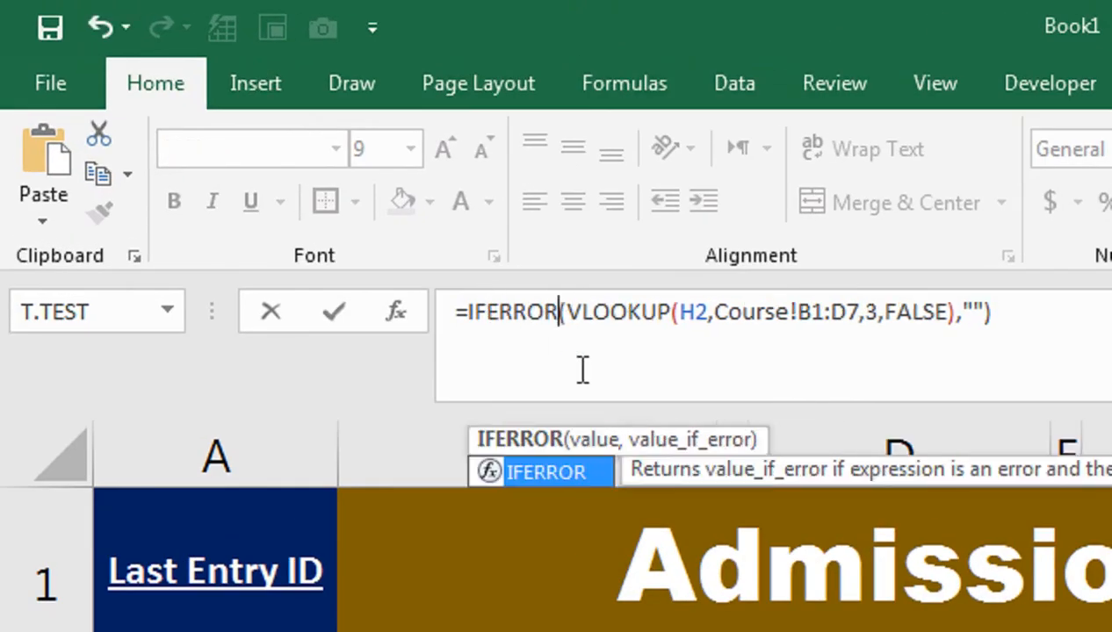
{"action": "key", "text": "Return"}
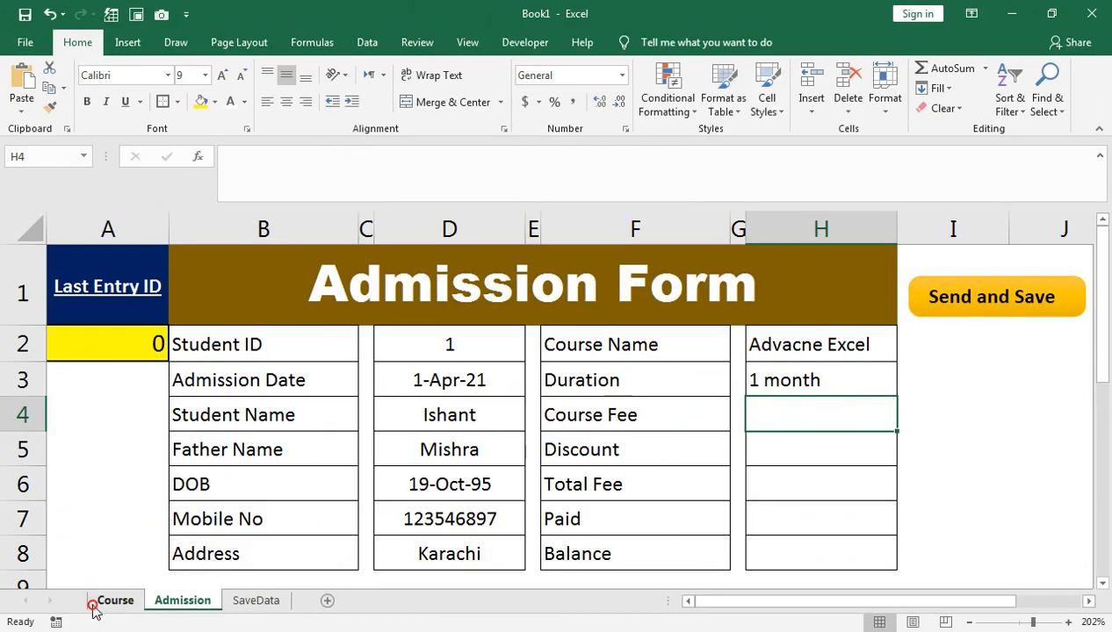
{"action": "left_click", "coordinate": [92, 606]}
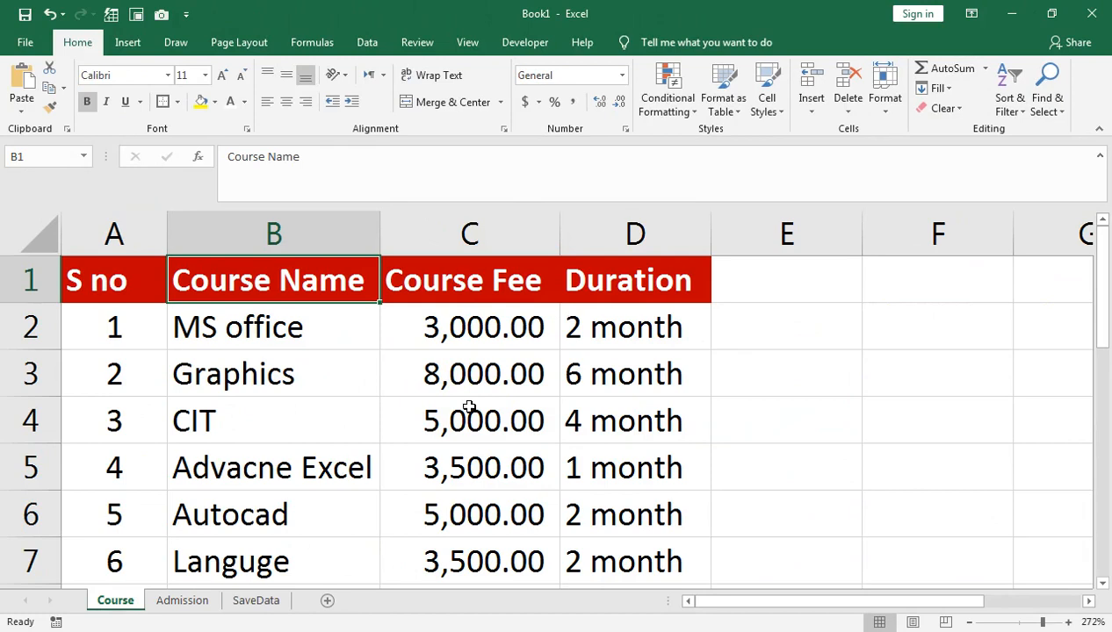
Step: Capitalise Month in durations D2:D4, giving 2 Month, 6 Month and 4 Month
{"action": "double_click", "coordinate": [615, 333]}
{"action": "key", "text": "BackSpace"}
{"action": "type", "text": "M"}
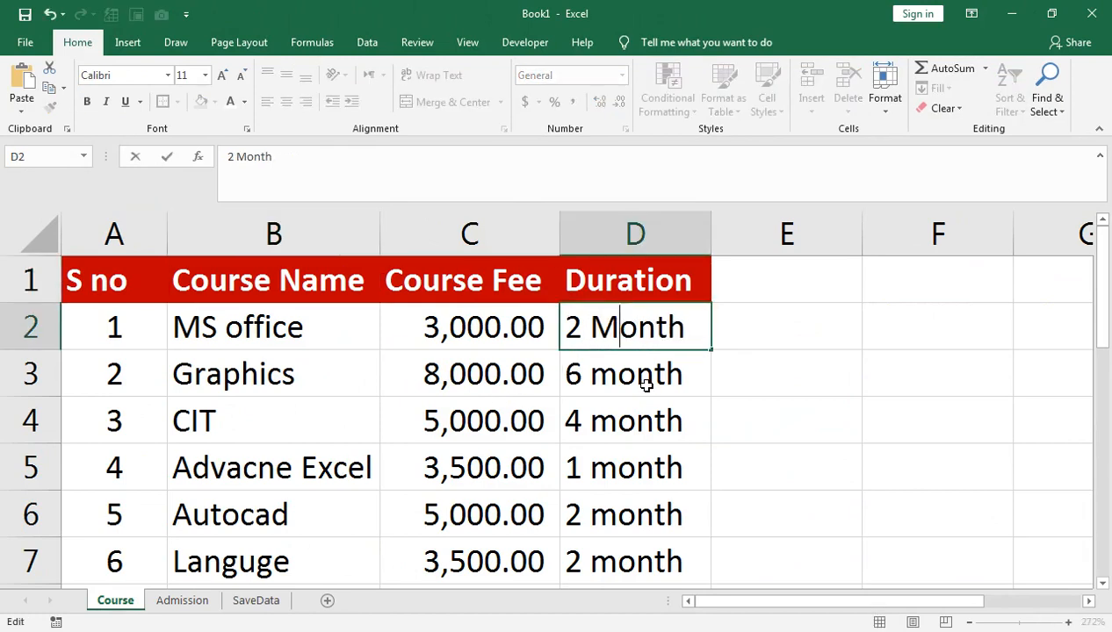
{"action": "key", "text": "Return"}
{"action": "double_click", "coordinate": [625, 383]}
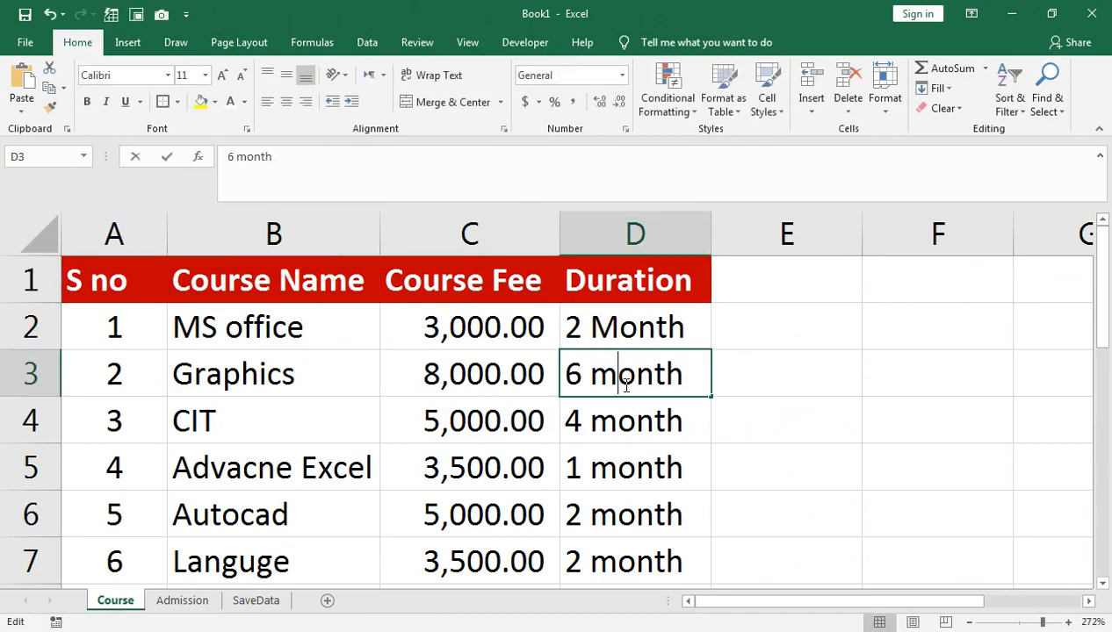
{"action": "key", "text": "BackSpace"}
{"action": "type", "text": "M"}
{"action": "key", "text": "Return"}
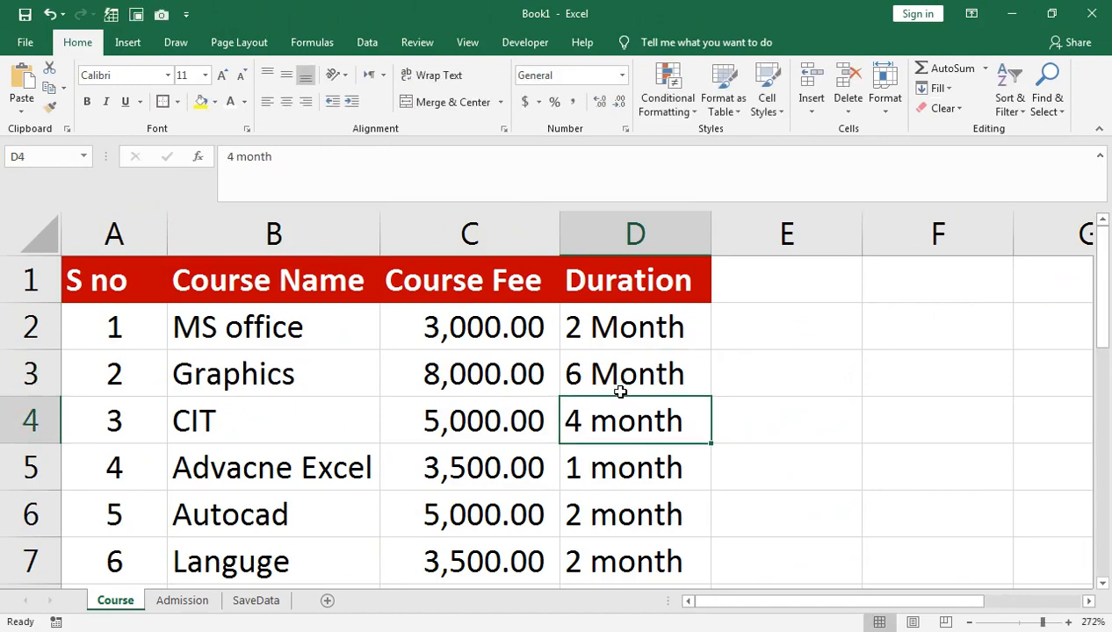
{"action": "double_click", "coordinate": [620, 422]}
{"action": "key", "text": "BackSpace"}
{"action": "type", "text": "M"}
{"action": "key", "text": "Return"}
Step: Capitalise Month in durations D5:D7, then return to the Admission sheet's Course Name cell
{"action": "double_click", "coordinate": [609, 466]}
{"action": "key", "text": "BackSpace"}
{"action": "type", "text": "M"}
{"action": "key", "text": "Return"}
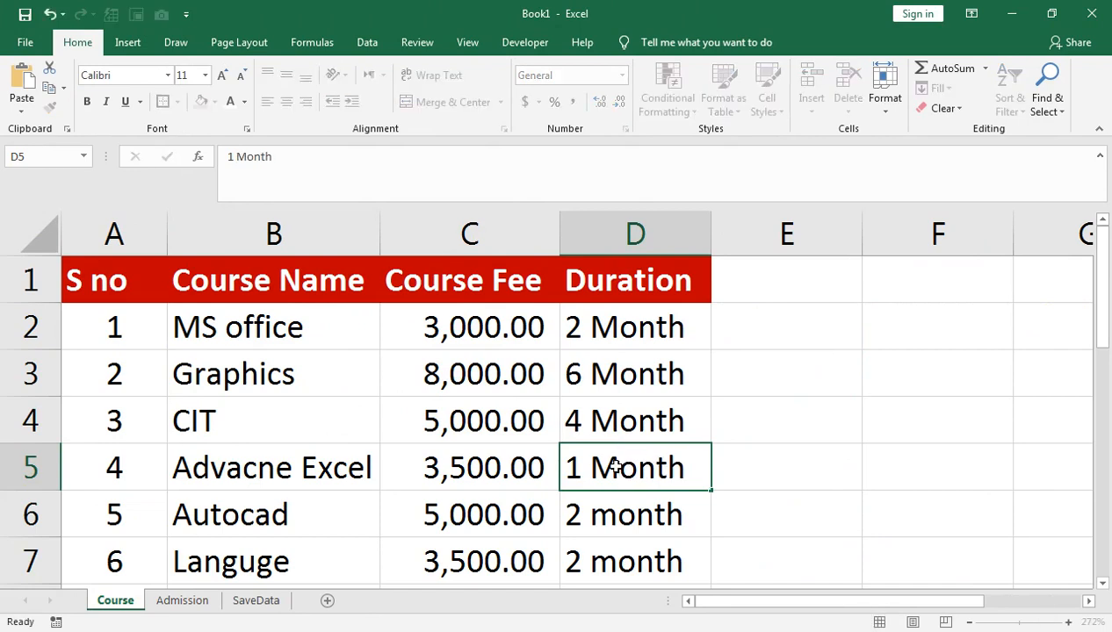
{"action": "key", "text": "F2"}
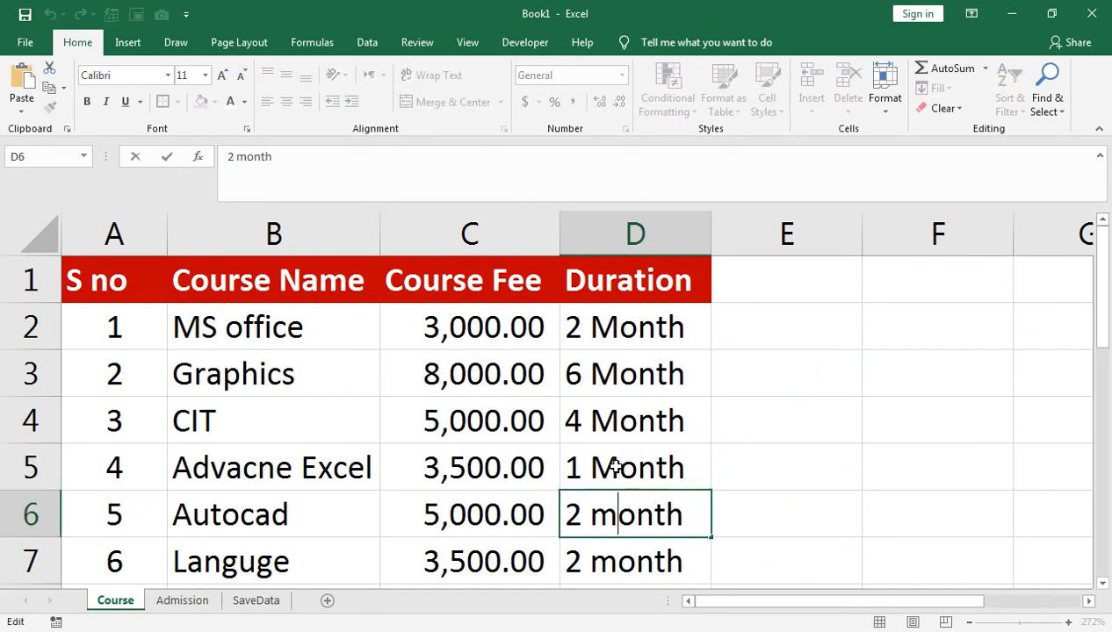
{"action": "key", "text": "BackSpace"}
{"action": "type", "text": "M"}
{"action": "key", "text": "Return"}
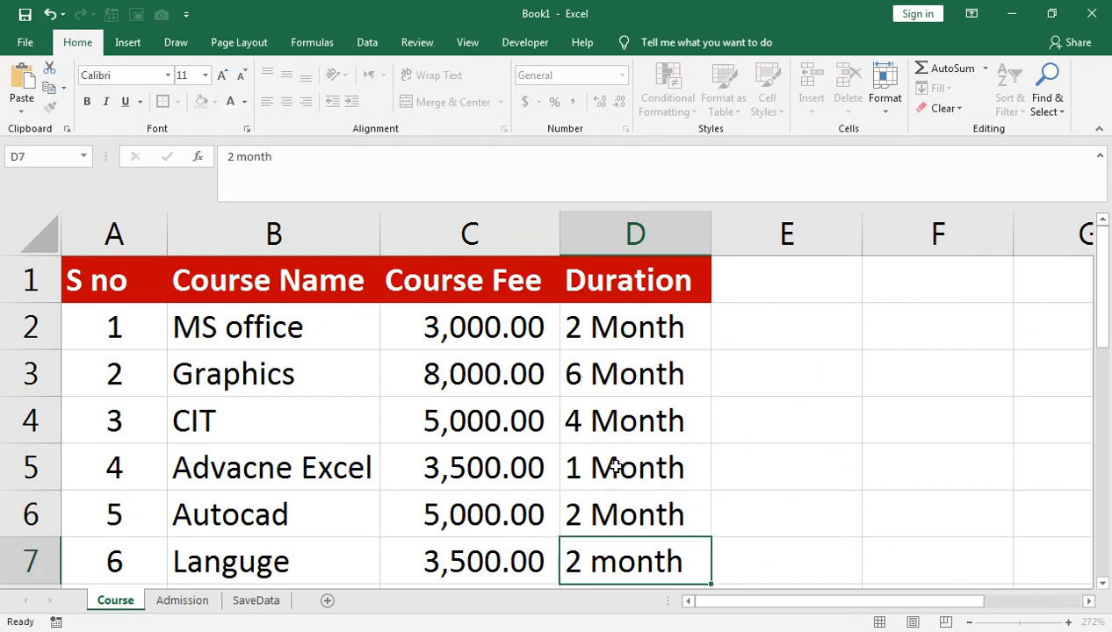
{"action": "key", "text": "F2"}
{"action": "key", "text": "Left"}
{"action": "key", "text": "BackSpace"}
{"action": "type", "text": "M"}
{"action": "key", "text": "Return"}
{"action": "scroll", "coordinate": [615, 466], "scroll_direction": "up", "scroll_amount": 1}
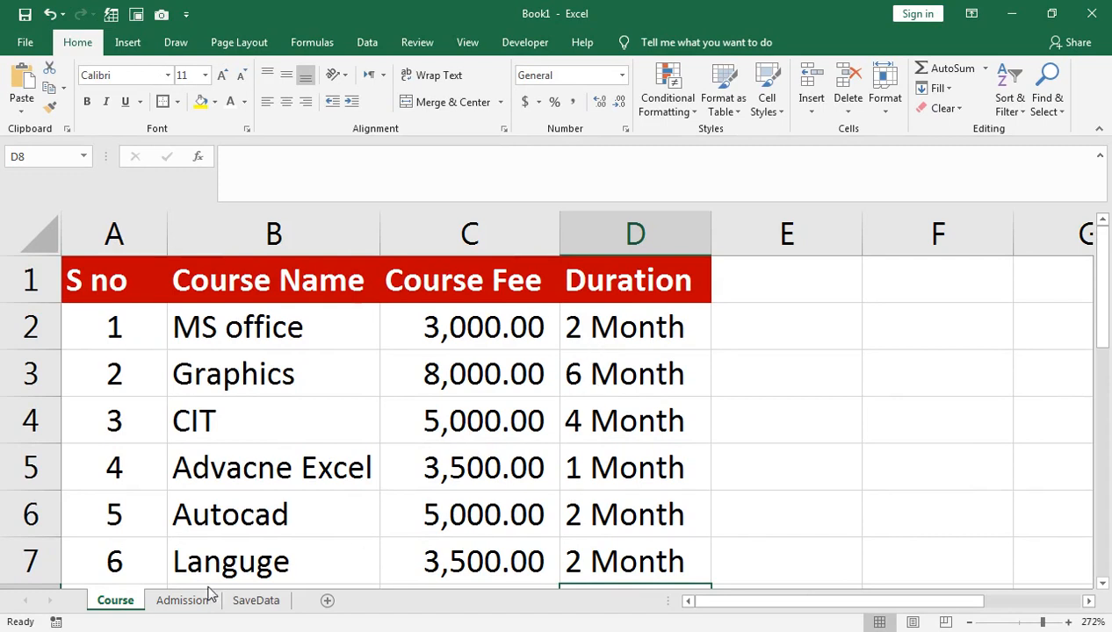
{"action": "left_click", "coordinate": [182, 600]}
{"action": "left_click", "coordinate": [821, 355]}
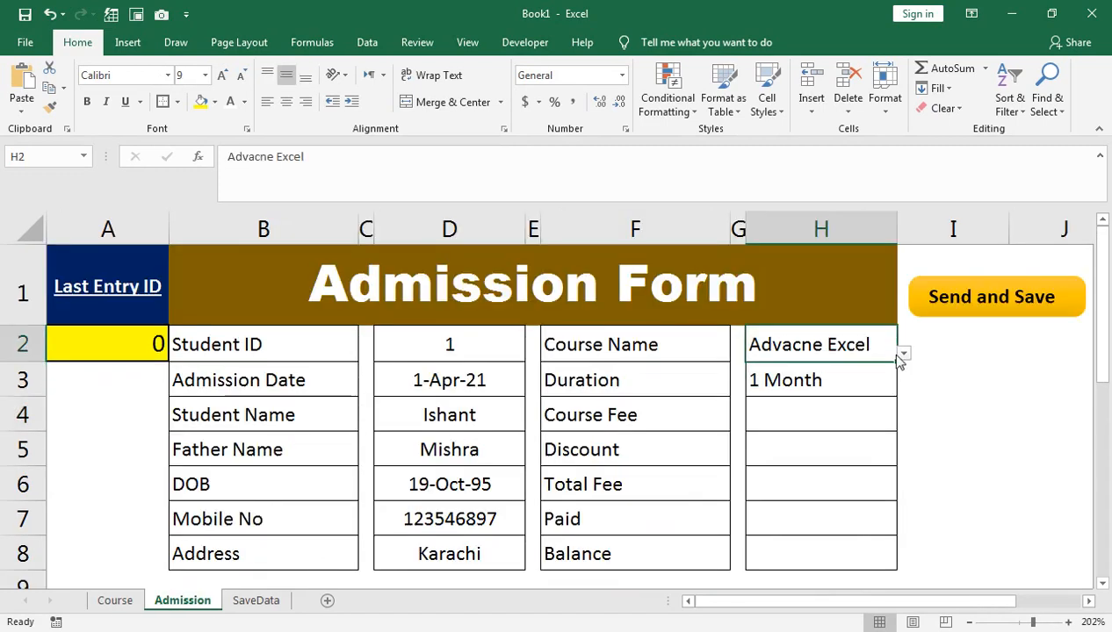
Step: Choose CIT as the course in the H2 dropdown
{"action": "left_click", "coordinate": [902, 352]}
{"action": "left_click", "coordinate": [848, 376]}
{"action": "left_click", "coordinate": [902, 353]}
{"action": "left_click", "coordinate": [856, 411]}
Step: Copy H3's lookup formula into Course Fee H4 with column index 2, returning 5000
{"action": "left_click", "coordinate": [762, 371]}
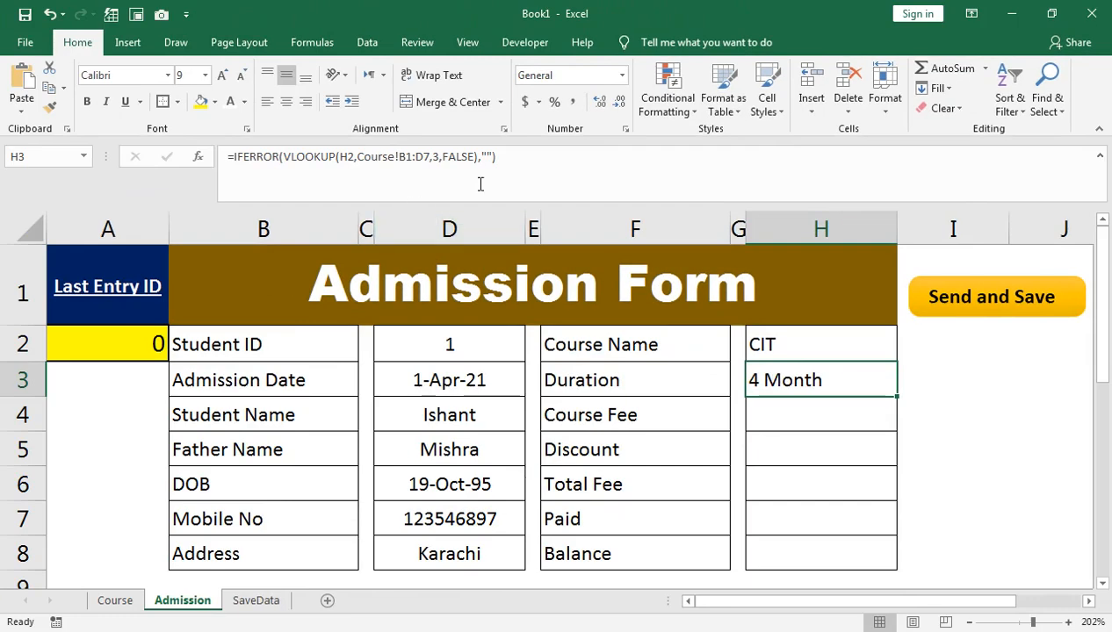
{"action": "left_click_drag", "start_coordinate": [518, 167], "coordinate": [227, 181]}
{"action": "key", "text": "ctrl+c"}
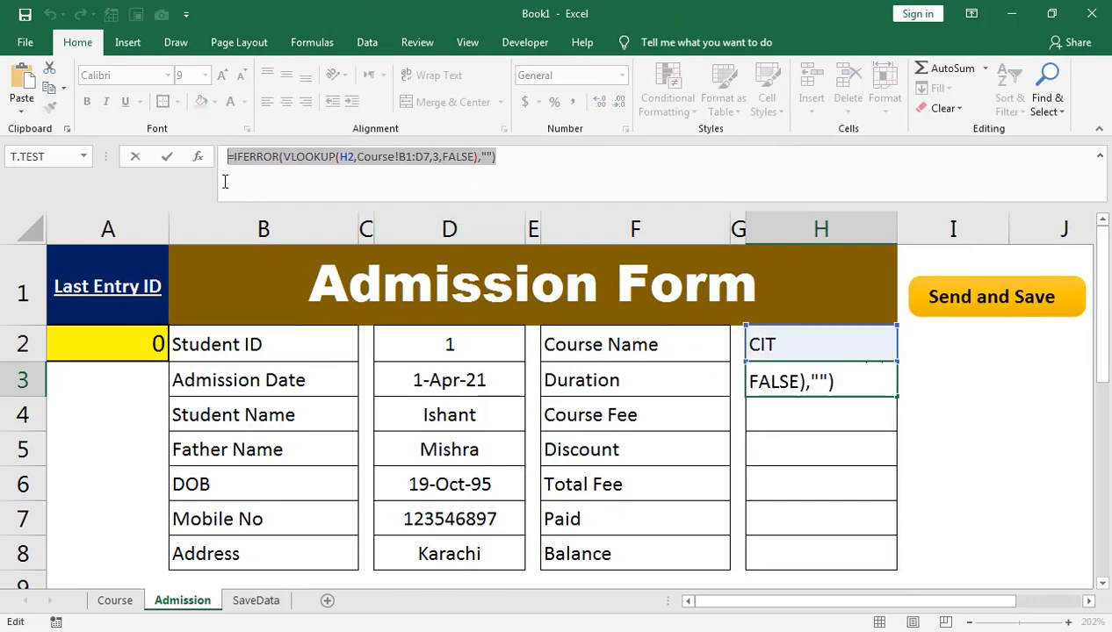
{"action": "key", "text": "Return"}
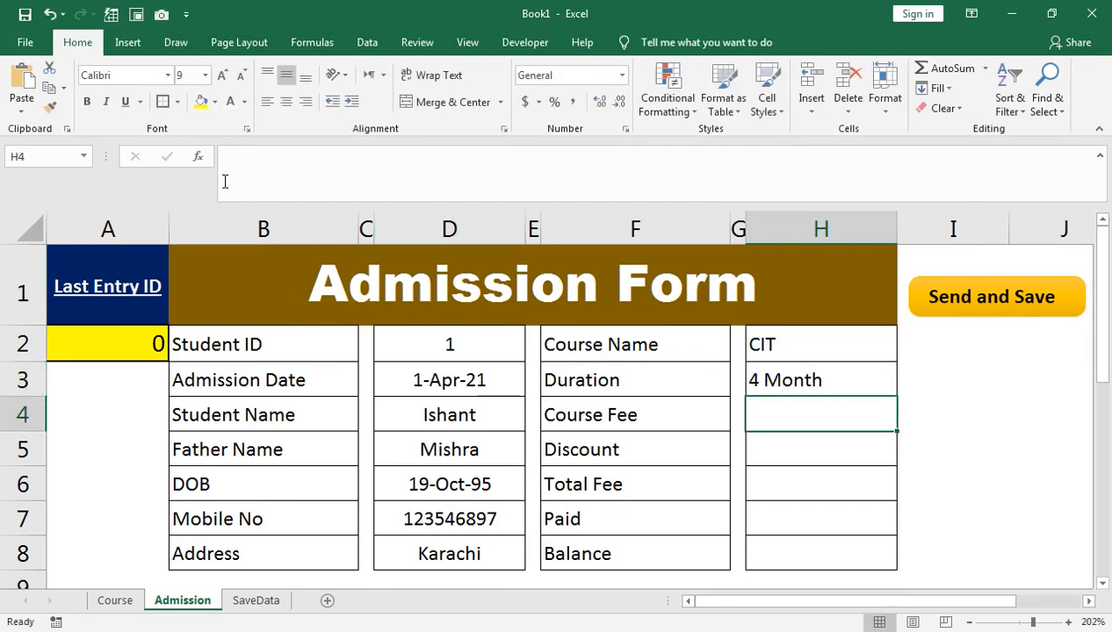
{"action": "key", "text": "ctrl+v"}
{"action": "double_click", "coordinate": [783, 410]}
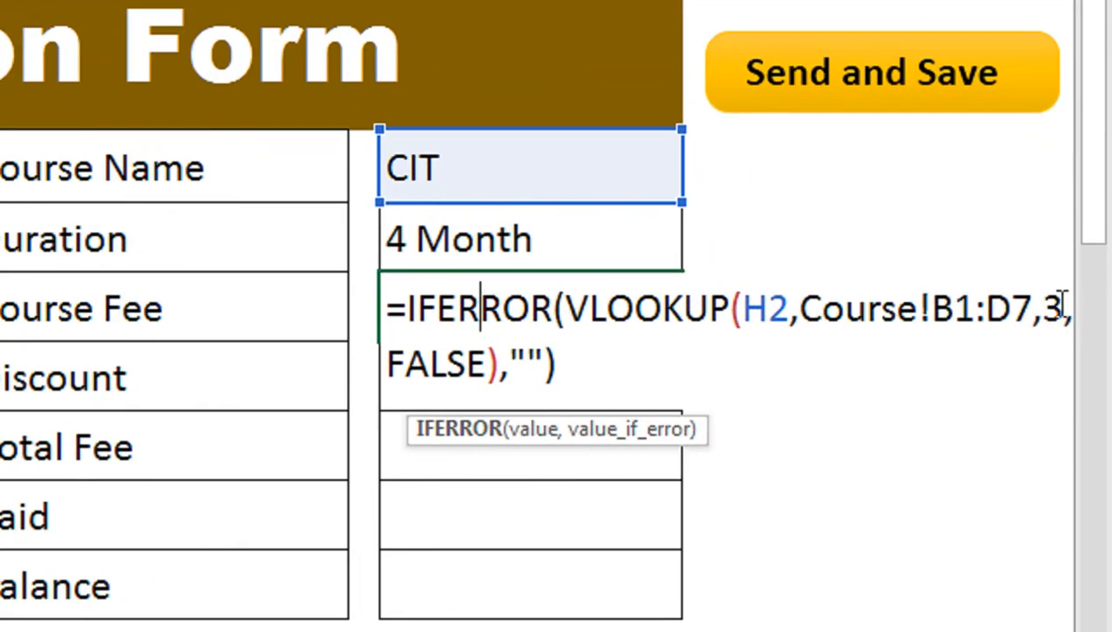
{"action": "double_click", "coordinate": [1082, 414]}
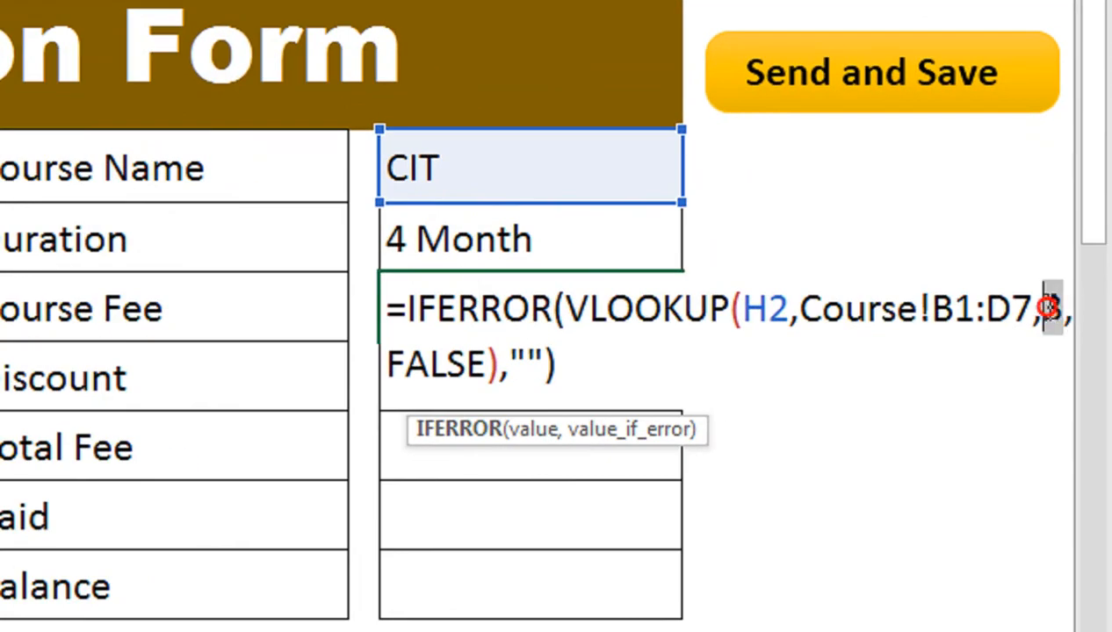
{"action": "key", "text": "Return"}
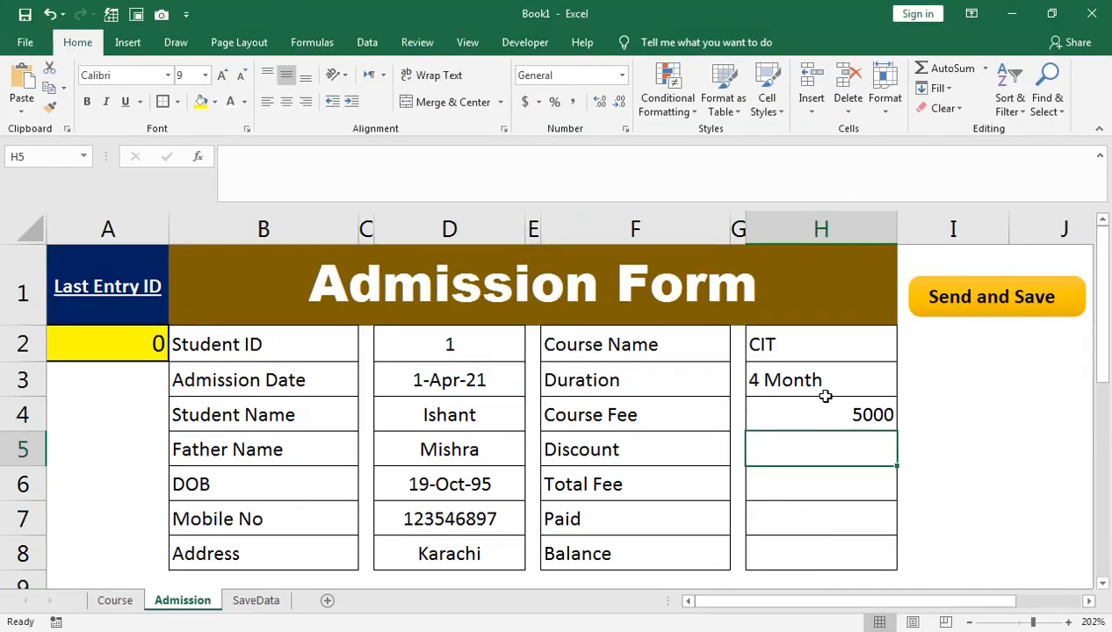
{"action": "left_click", "coordinate": [138, 600]}
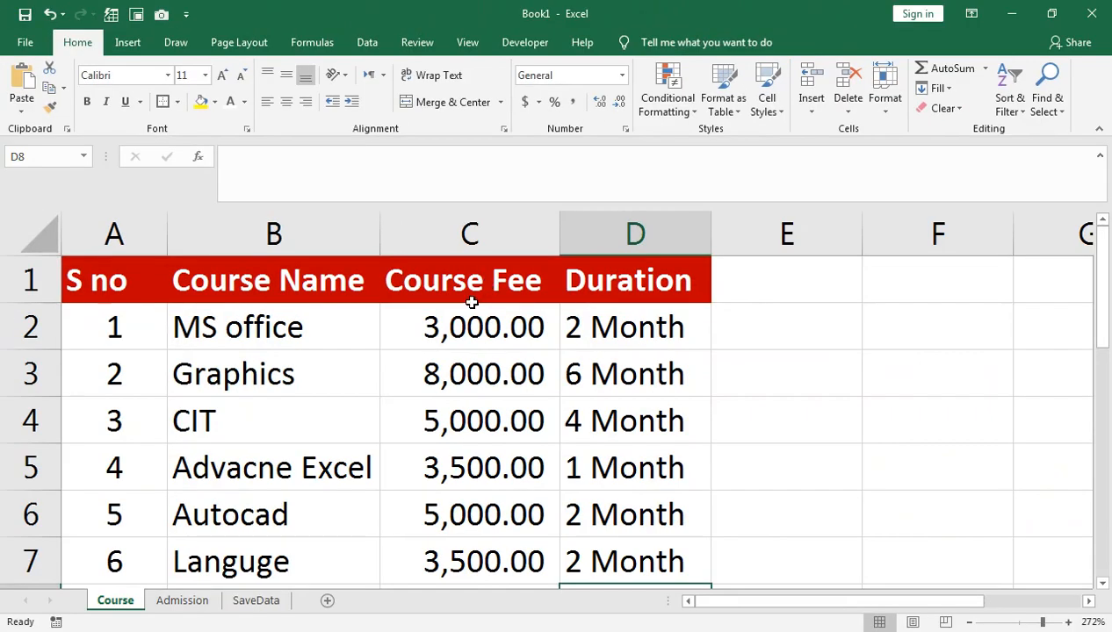
Step: Centre the course details in H2:H8 and choose Graphics as the course
{"action": "key", "text": "ctrl+Page_Down"}
{"action": "left_click_drag", "start_coordinate": [831, 349], "coordinate": [821, 555]}
{"action": "left_click", "coordinate": [286, 101]}
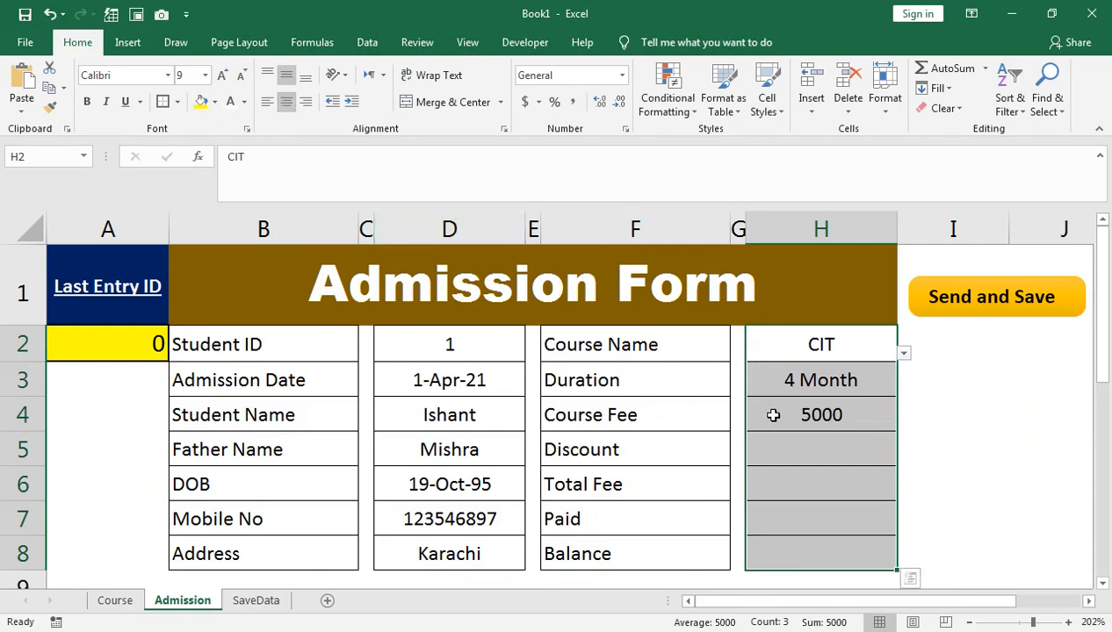
{"action": "left_click", "coordinate": [904, 353]}
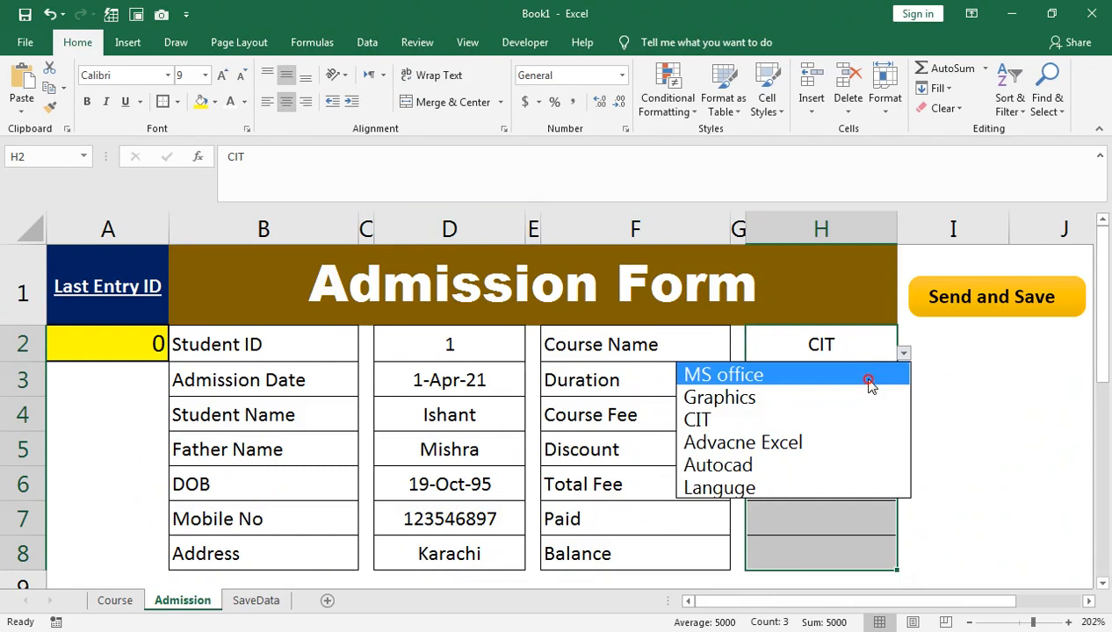
{"action": "left_click", "coordinate": [868, 377]}
{"action": "left_click", "coordinate": [904, 353]}
{"action": "left_click", "coordinate": [834, 397]}
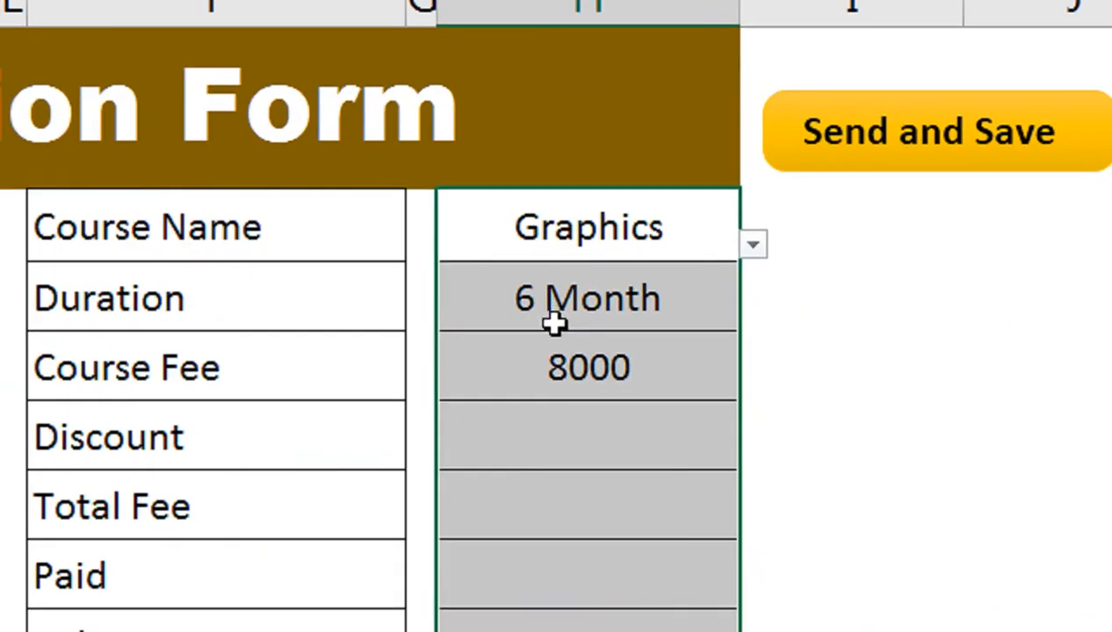
Step: Enter a 1000 discount in H5 and Total Fee =H4-H5 in H6, giving 7000
{"action": "left_click", "coordinate": [804, 448]}
{"action": "type", "text": "100"}
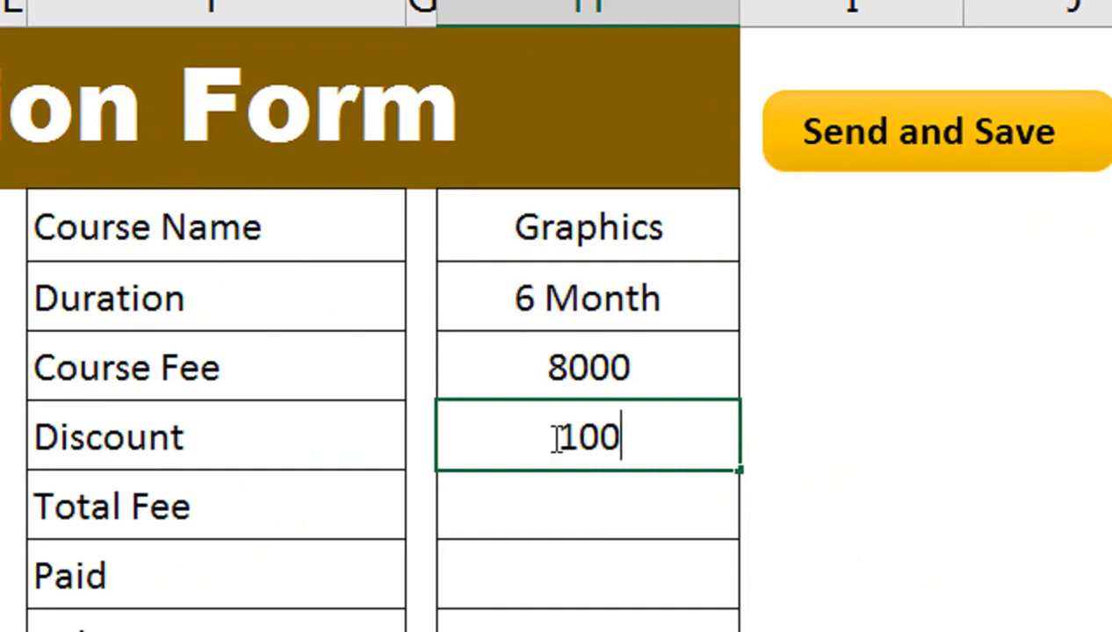
{"action": "type", "text": "0"}
{"action": "key", "text": "Return"}
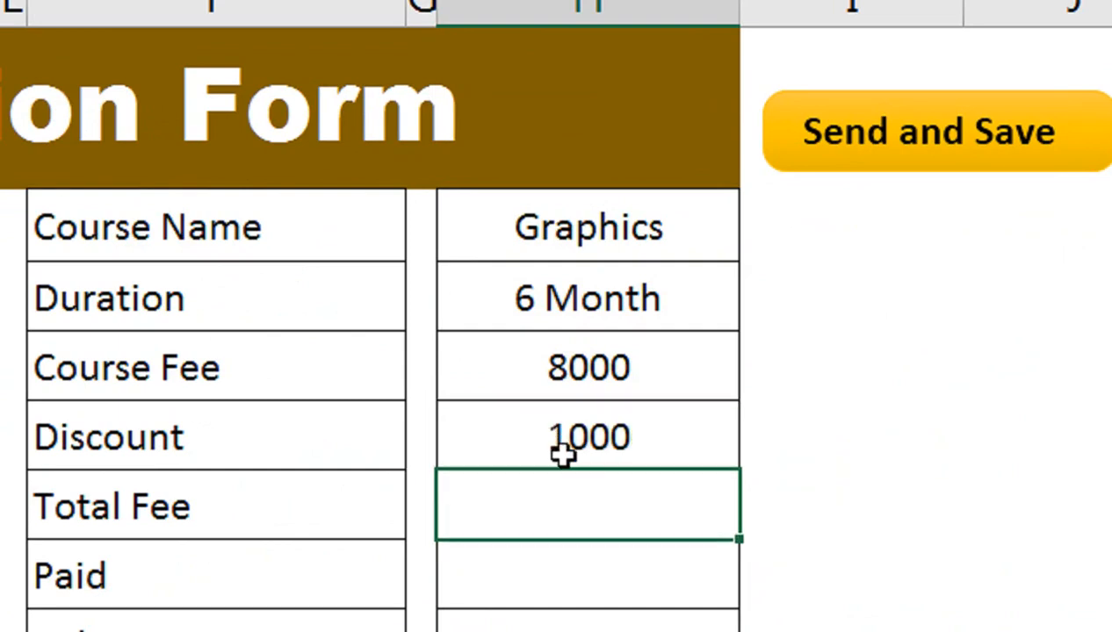
{"action": "type", "text": "="}
{"action": "key", "text": "Up"}
{"action": "key", "text": "Up"}
{"action": "type", "text": "-"}
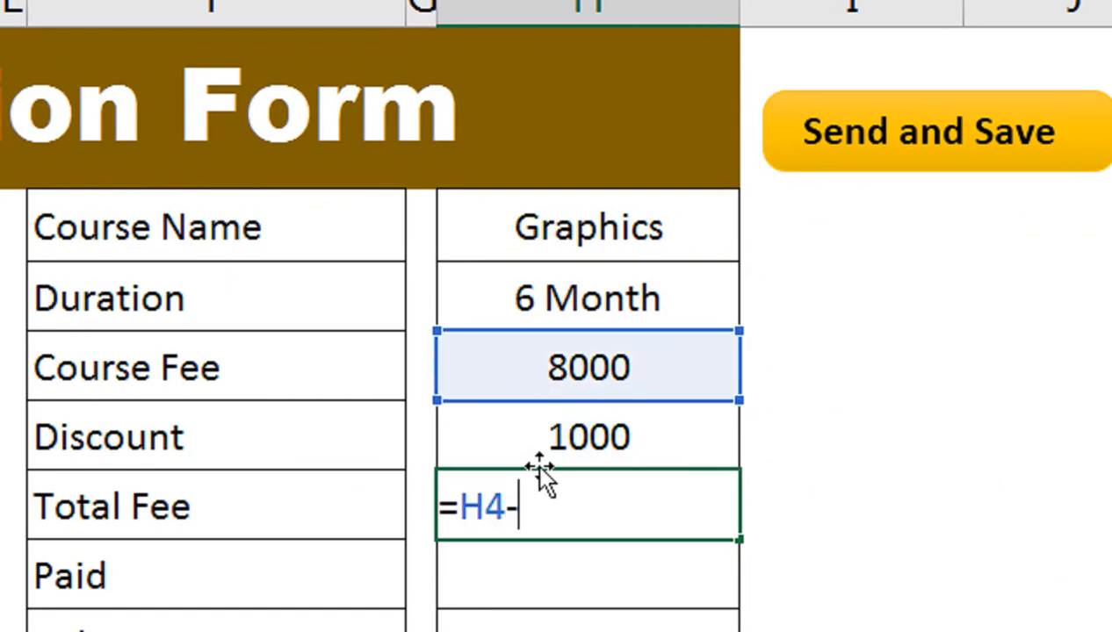
{"action": "key", "text": "Up"}
{"action": "key", "text": "Return"}
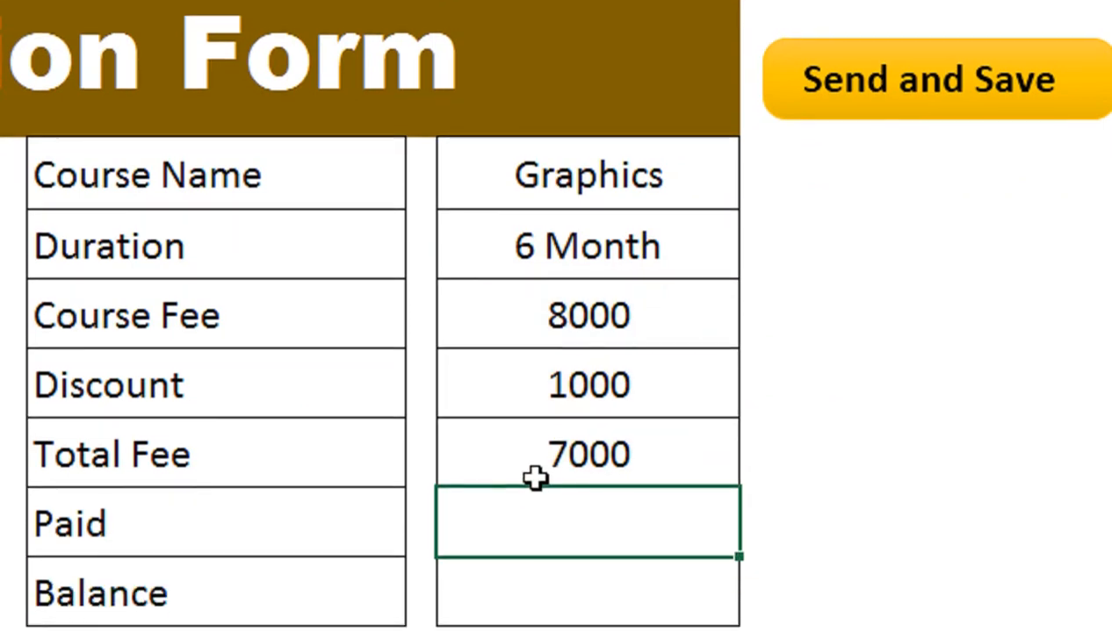
{"action": "left_click", "coordinate": [536, 506]}
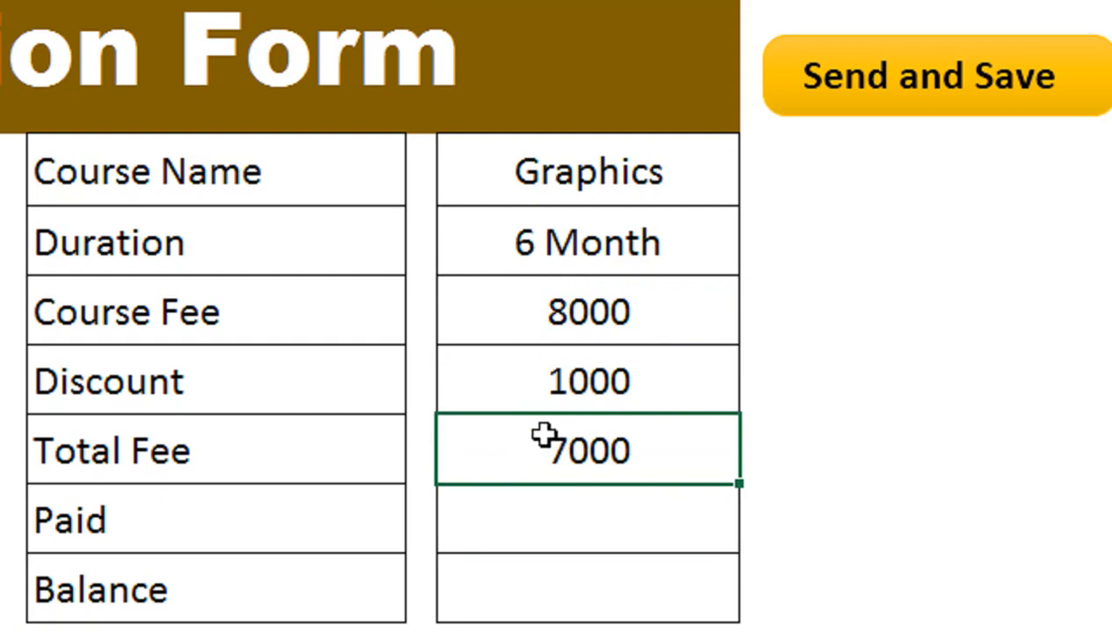
Step: Add Balance =H6-H7 in H8 and set Paid to 5000, leaving a 2000 balance
{"action": "left_click", "coordinate": [487, 508]}
{"action": "type", "text": "7000"}
{"action": "key", "text": "Return"}
{"action": "type", "text": "="}
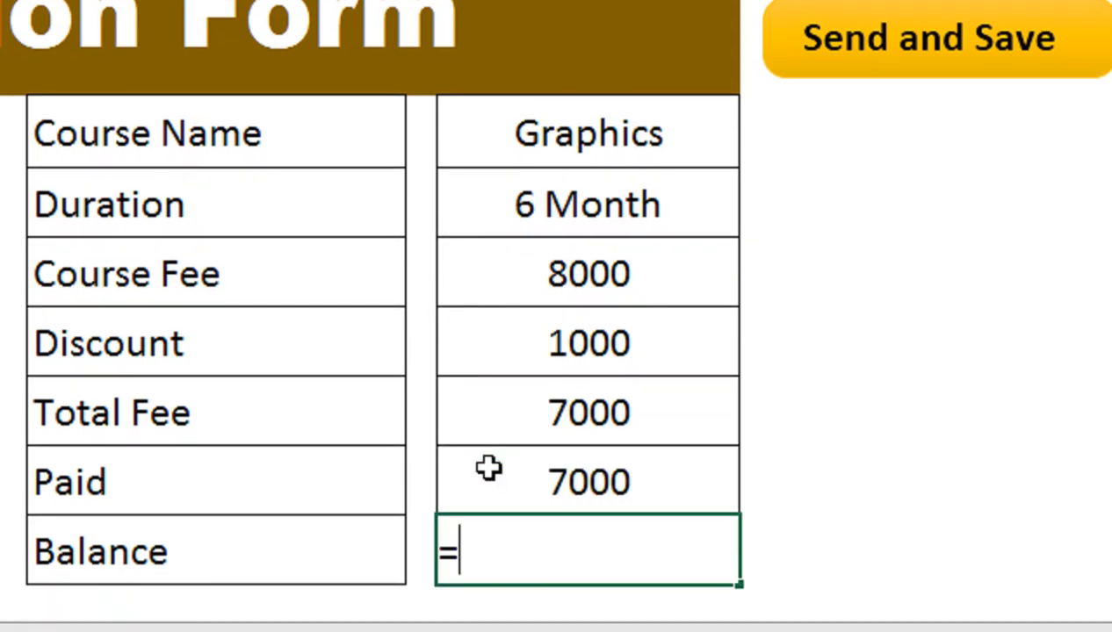
{"action": "key", "text": "Up"}
{"action": "key", "text": "Up"}
{"action": "type", "text": "-"}
{"action": "key", "text": "Up"}
{"action": "key", "text": "Return"}
{"action": "scroll", "coordinate": [509, 468], "scroll_direction": "up", "scroll_amount": 1}
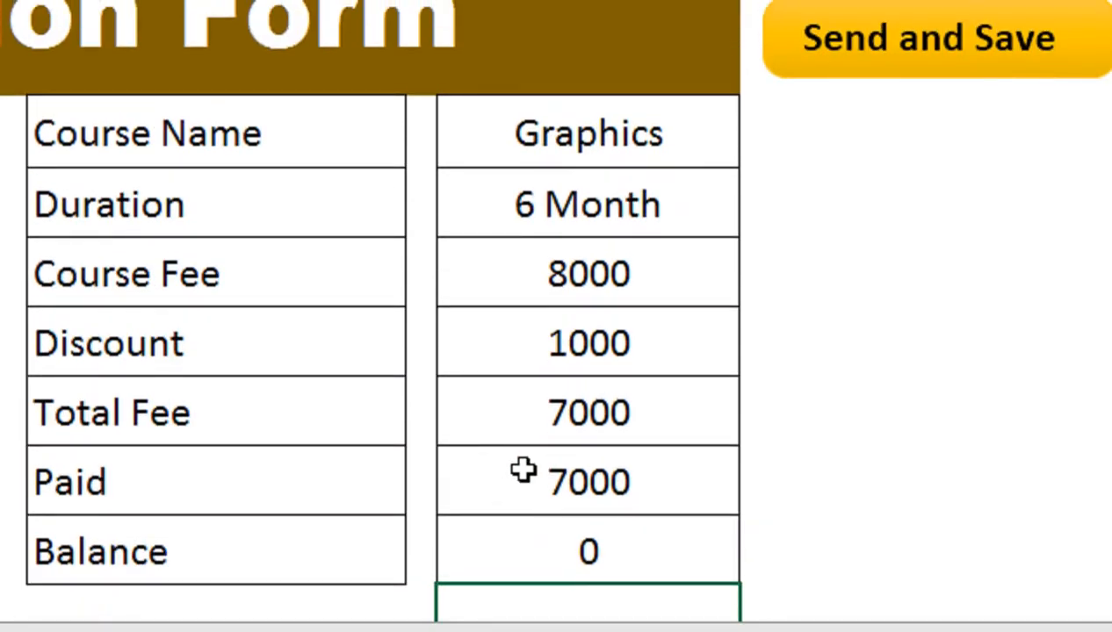
{"action": "left_click", "coordinate": [520, 469]}
{"action": "type", "text": "5000"}
{"action": "key", "text": "Return"}
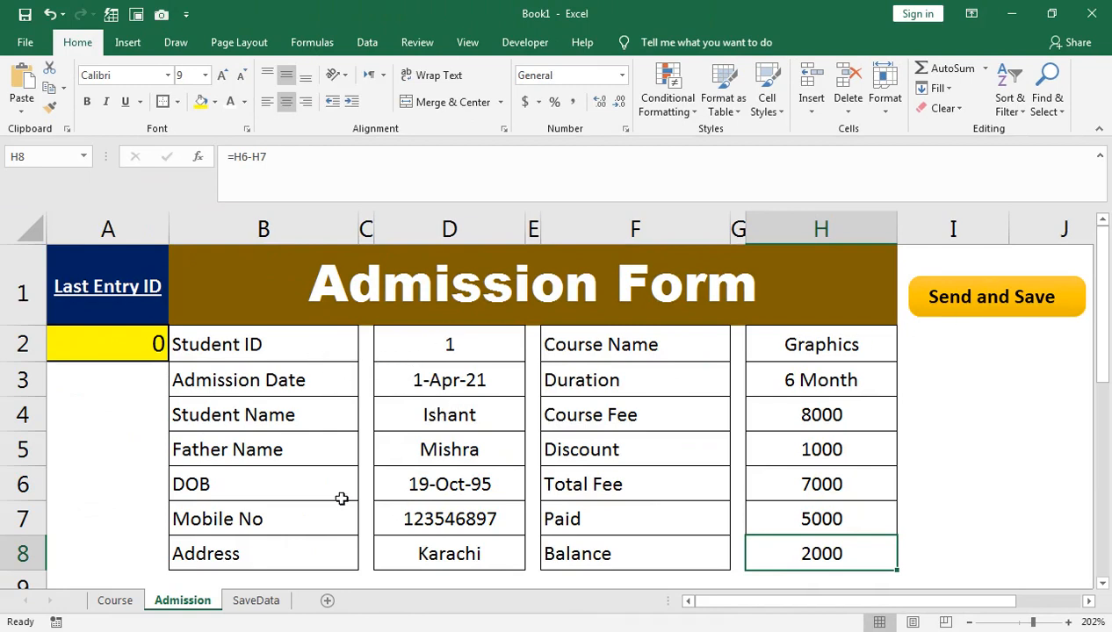
Step: Check the SaveData sheet, then return to the Admission sheet and select cell B2
{"action": "left_click", "coordinate": [243, 603]}
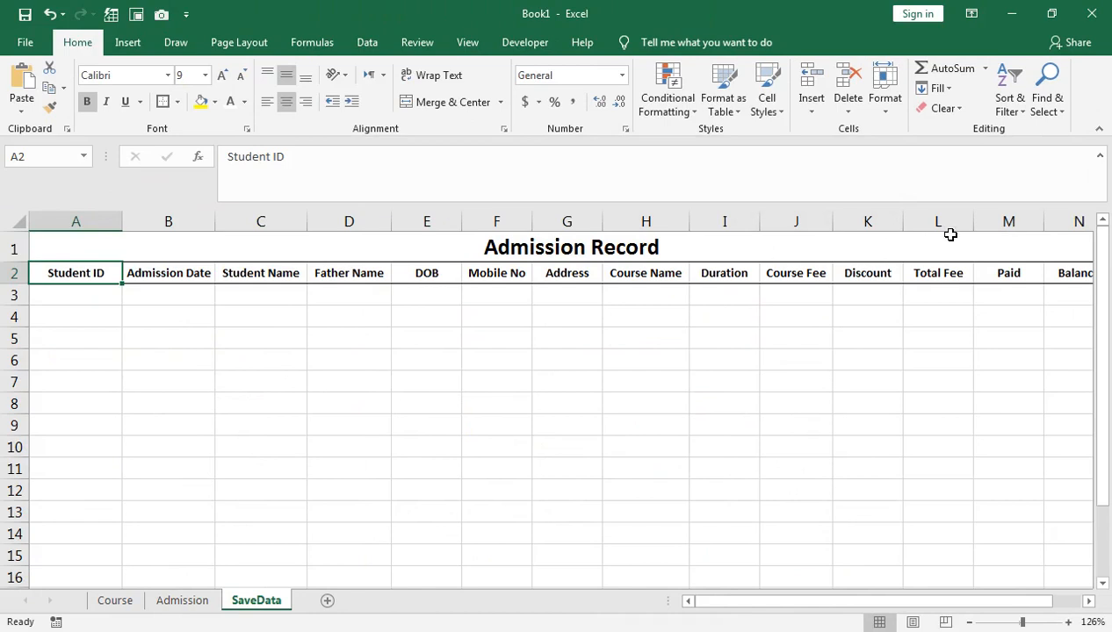
{"action": "left_click", "coordinate": [84, 247]}
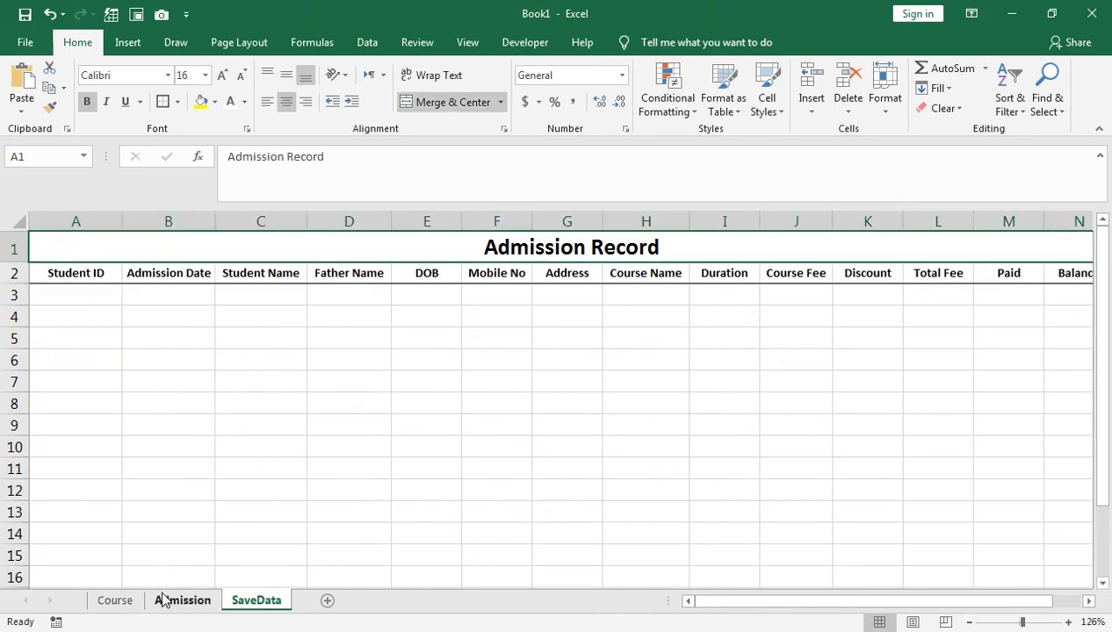
{"action": "left_click", "coordinate": [171, 601]}
{"action": "left_click", "coordinate": [310, 351]}
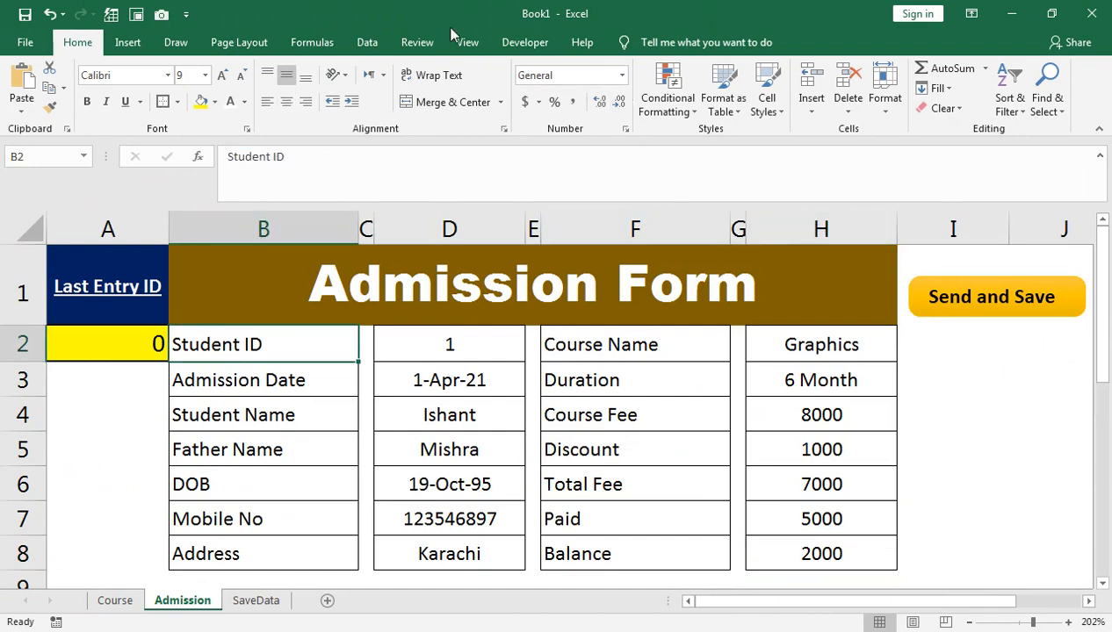
Step: Start recording a new macro named Macro1 from View > Macros > Record Macro
{"action": "left_click", "coordinate": [466, 46]}
{"action": "left_click", "coordinate": [867, 113]}
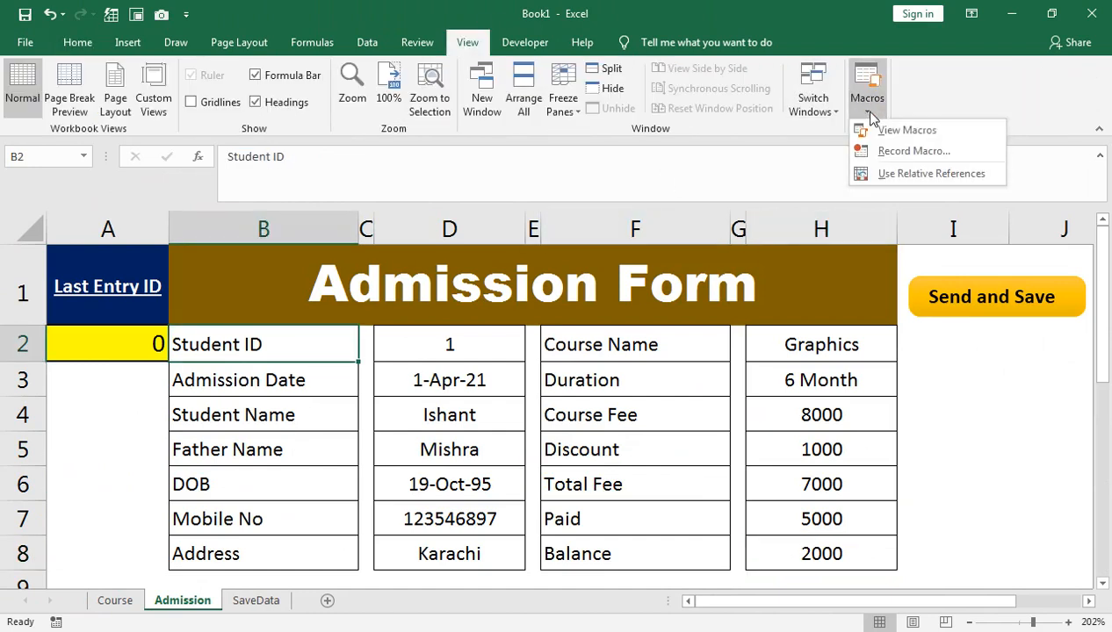
{"action": "left_click", "coordinate": [622, 297]}
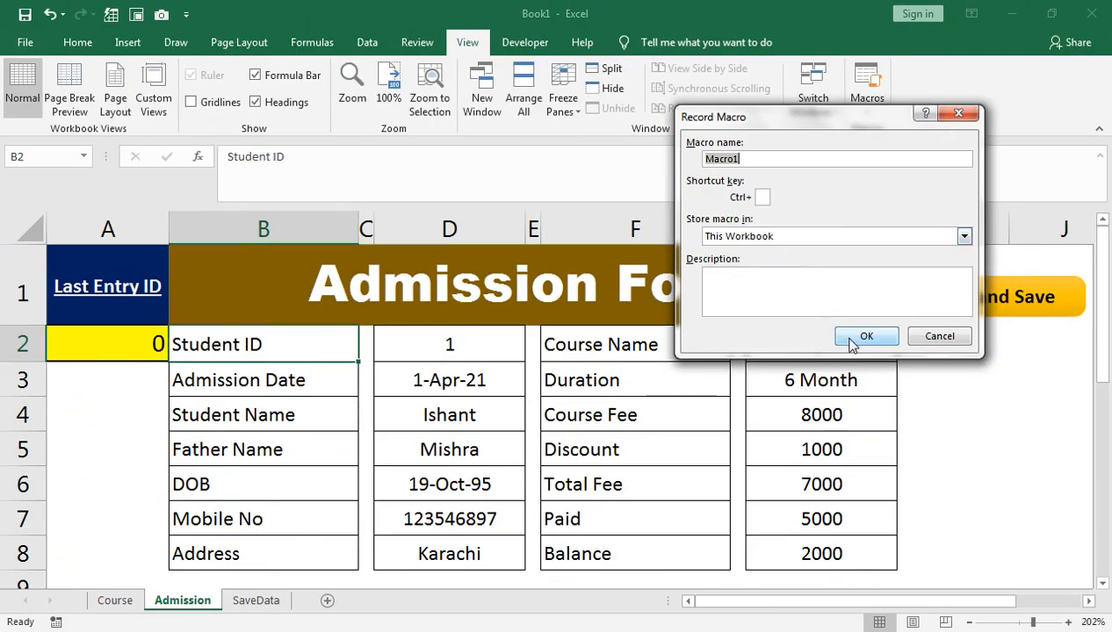
{"action": "left_click", "coordinate": [852, 339]}
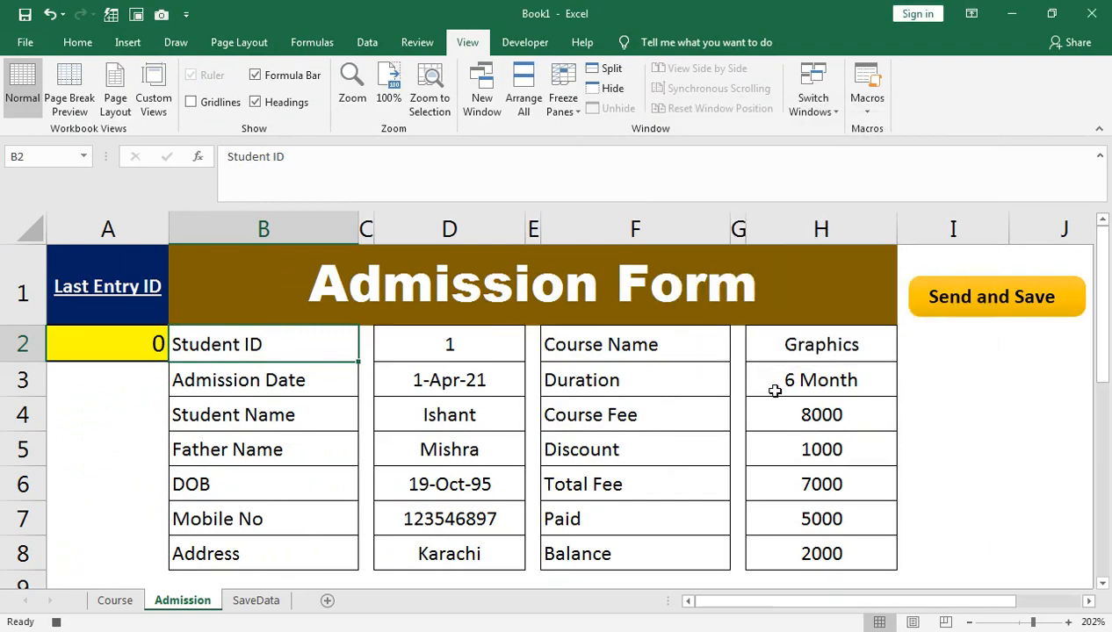
Step: Copy the Admission form's column D2:D8 and move to the SaveData sheet
{"action": "left_click_drag", "start_coordinate": [427, 343], "coordinate": [425, 539]}
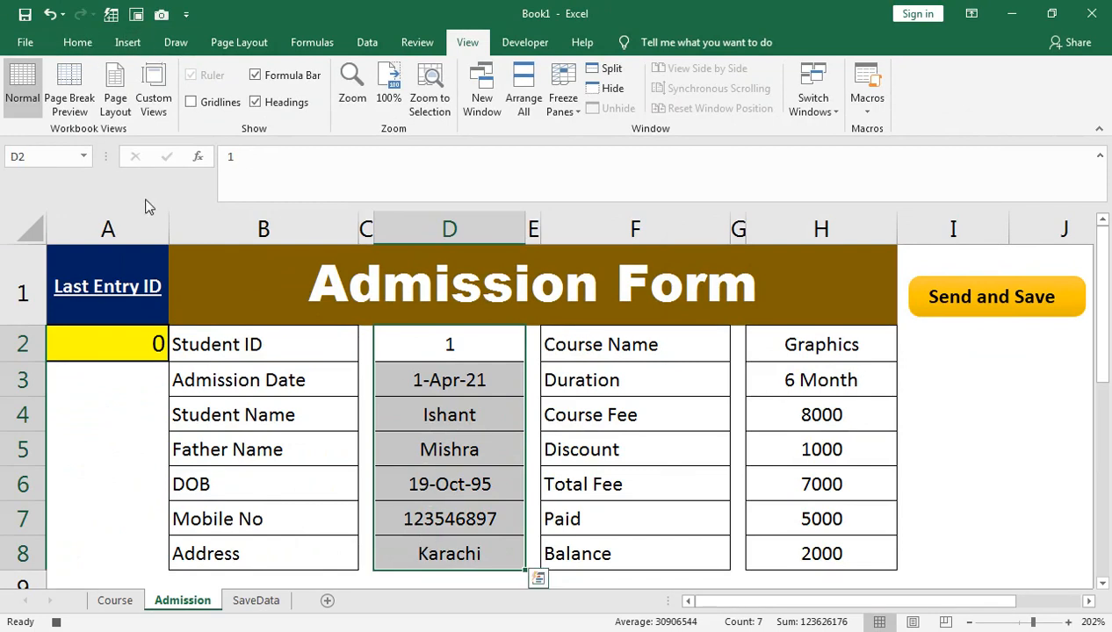
{"action": "key", "text": "ctrl+c"}
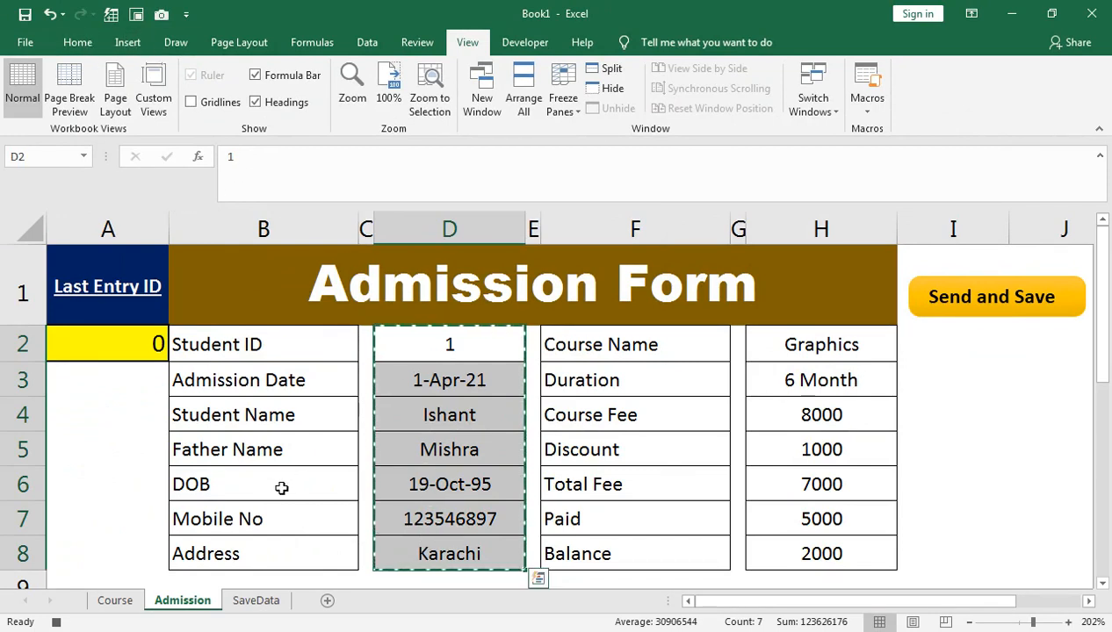
{"action": "left_click", "coordinate": [257, 601]}
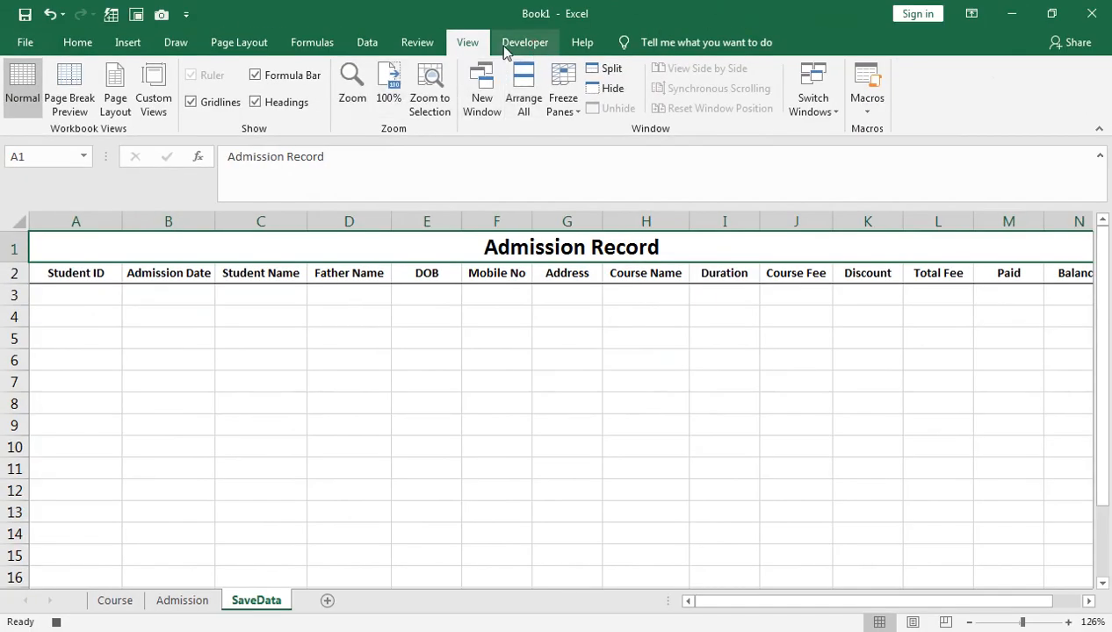
{"action": "left_click", "coordinate": [509, 44]}
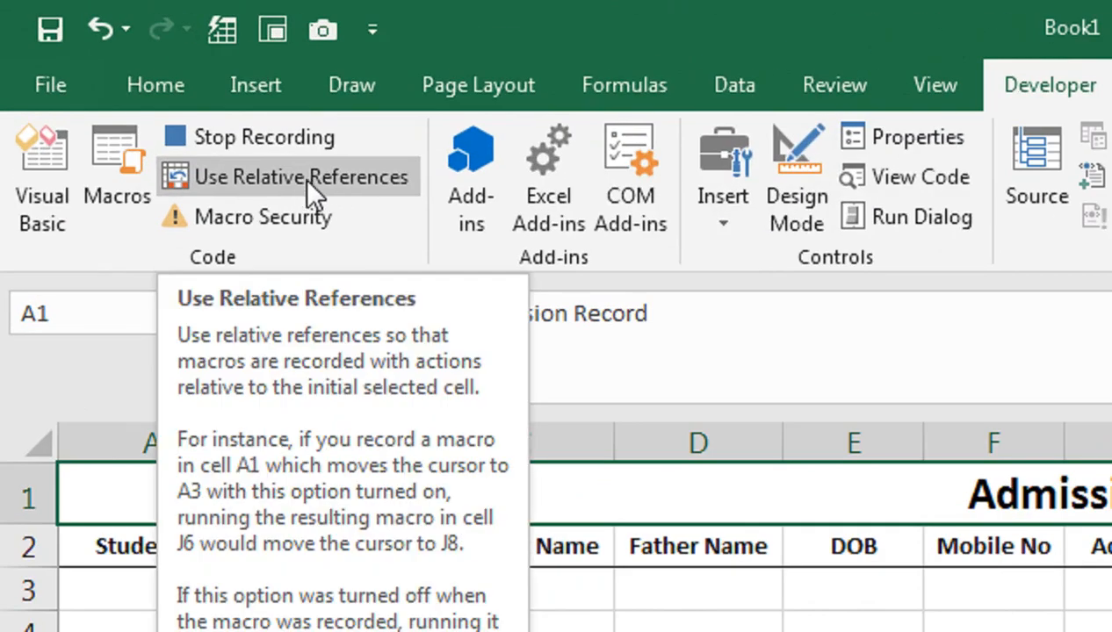
Step: With relative references on, paste-transpose the student details into A3:G3, then select H3 and turn relative references off
{"action": "left_click", "coordinate": [294, 178]}
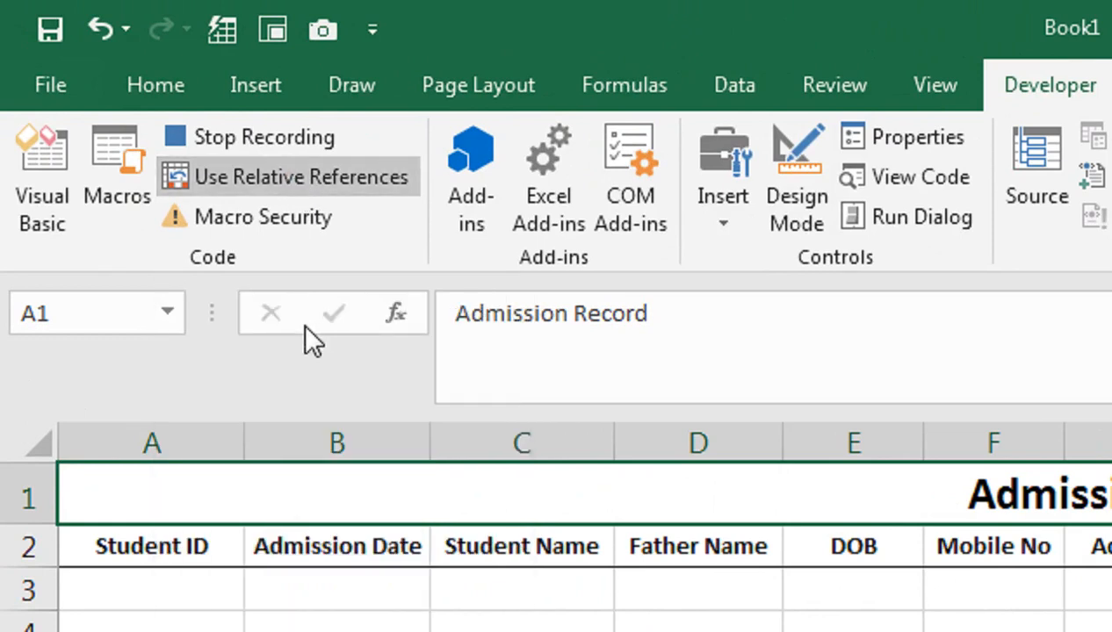
{"action": "key", "text": "Down"}
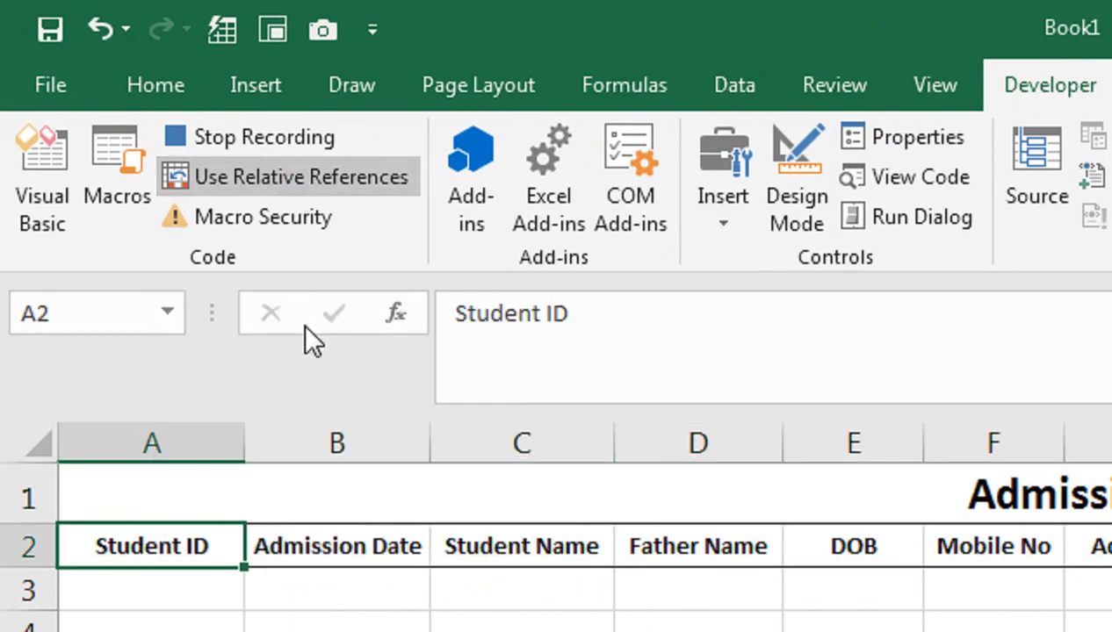
{"action": "key", "text": "Down"}
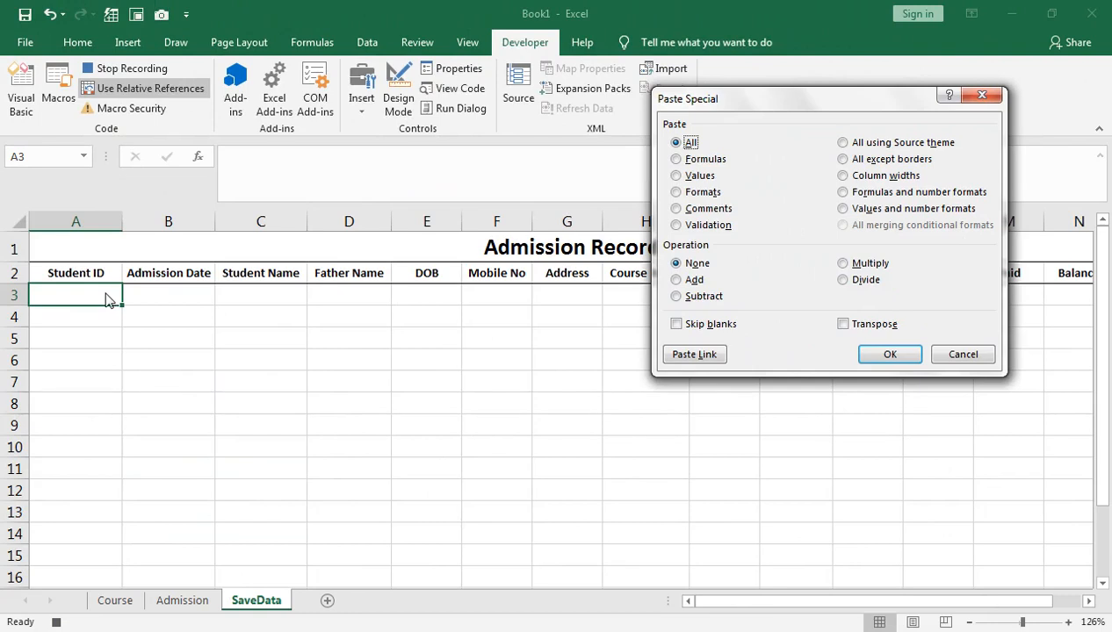
{"action": "left_click", "coordinate": [855, 330]}
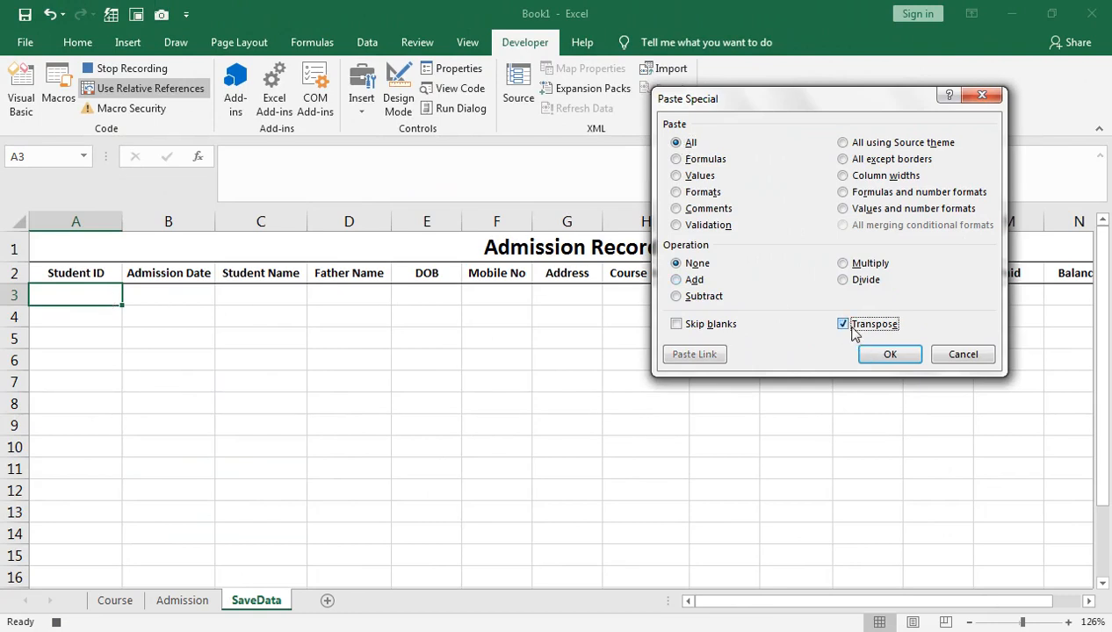
{"action": "left_click", "coordinate": [888, 354]}
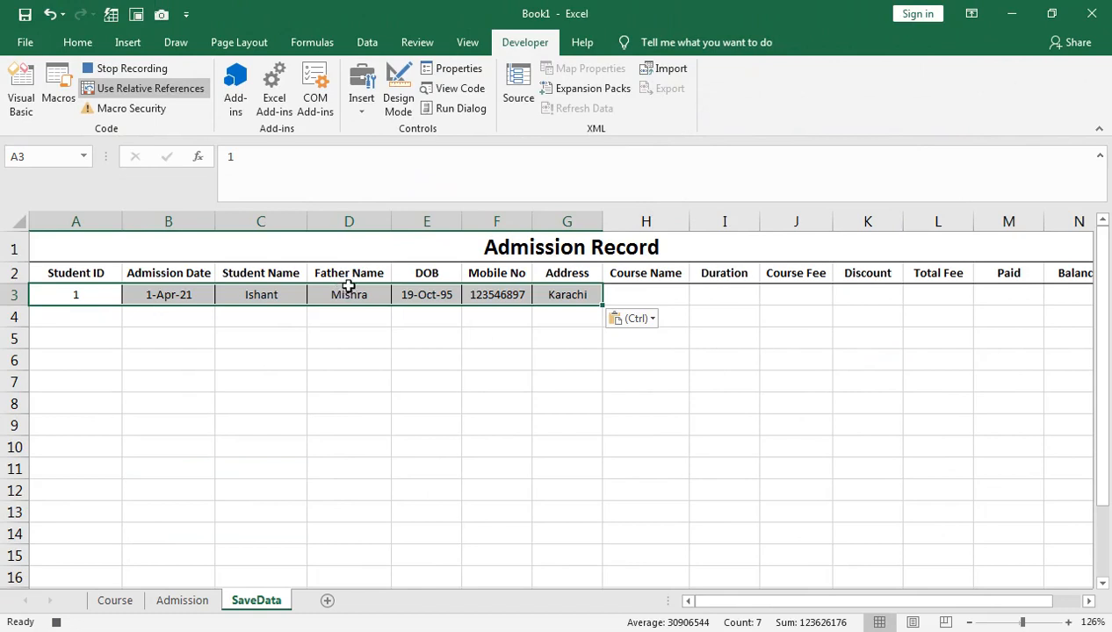
{"action": "key", "text": "ctrl"}
{"action": "left_click", "coordinate": [632, 297]}
{"action": "left_click", "coordinate": [631, 294]}
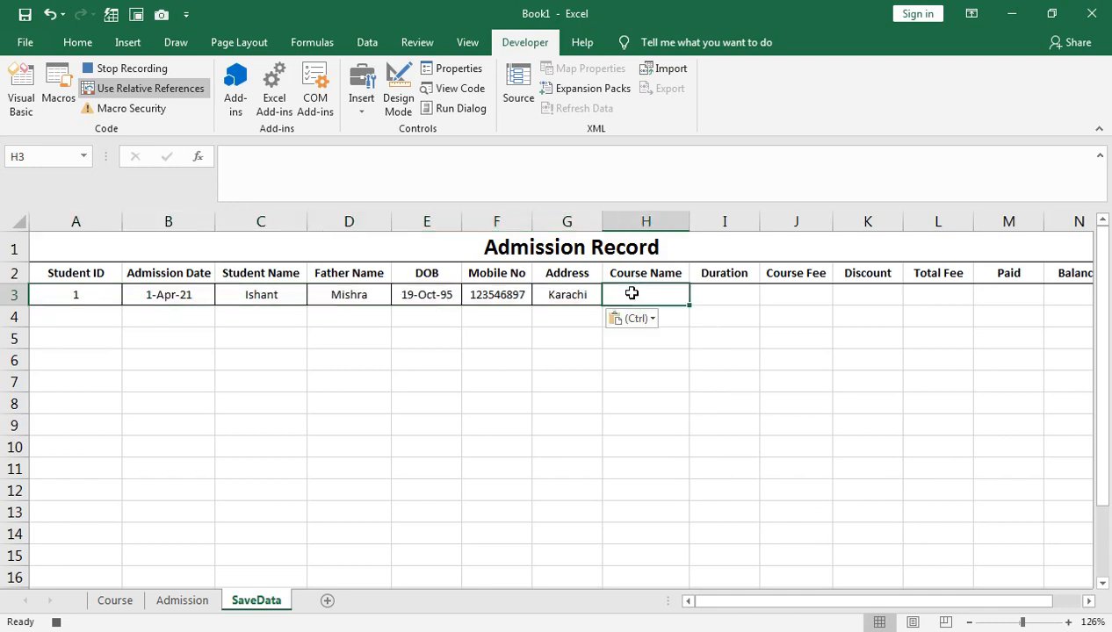
{"action": "left_click", "coordinate": [162, 91]}
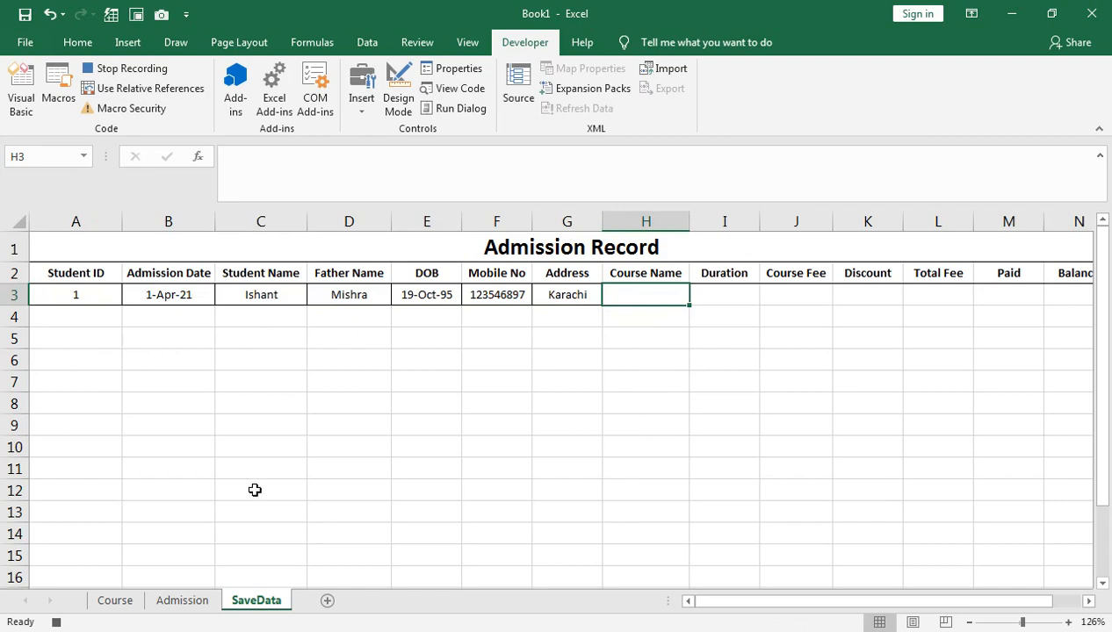
Step: Copy the course details H2:H8 and turn relative references back on in SaveData, undoing a vertical paste
{"action": "left_click", "coordinate": [187, 604]}
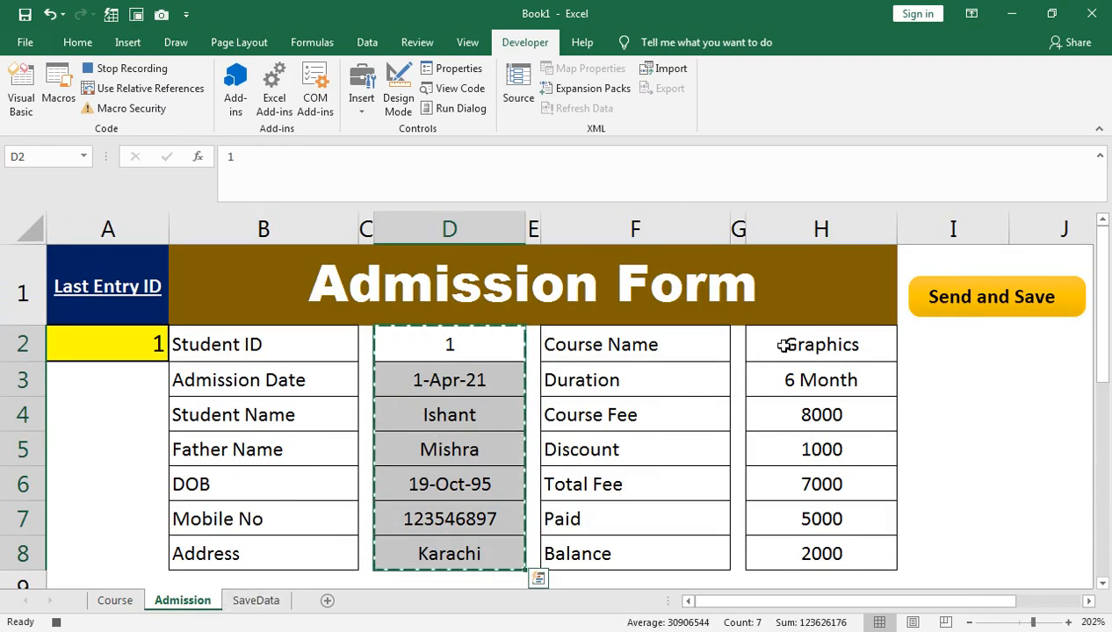
{"action": "left_click_drag", "start_coordinate": [784, 345], "coordinate": [790, 551]}
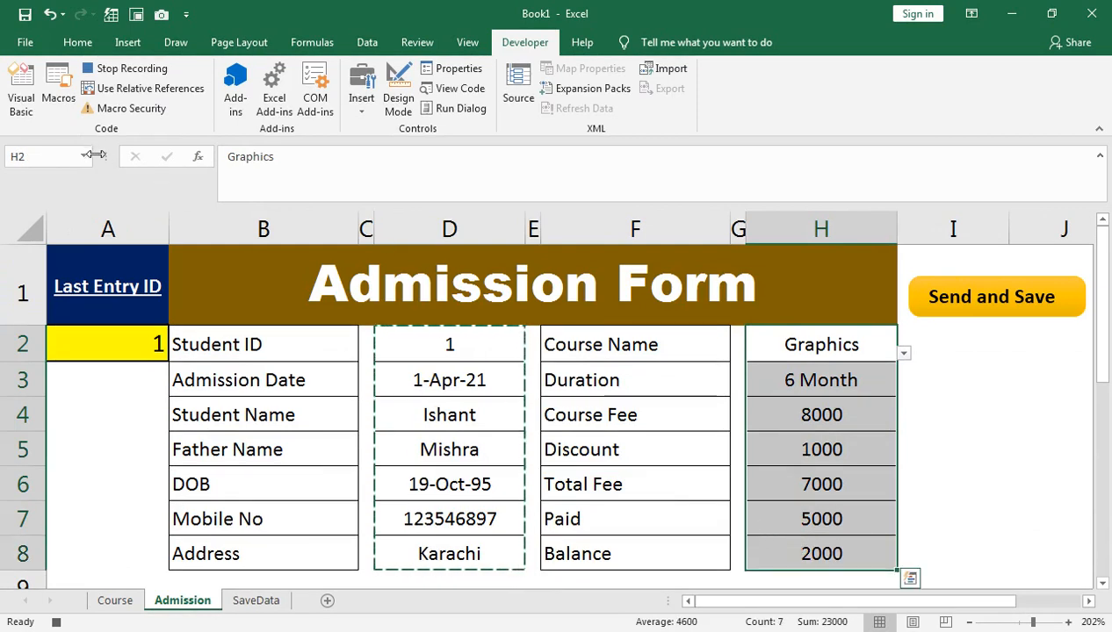
{"action": "key", "text": "ctrl+c"}
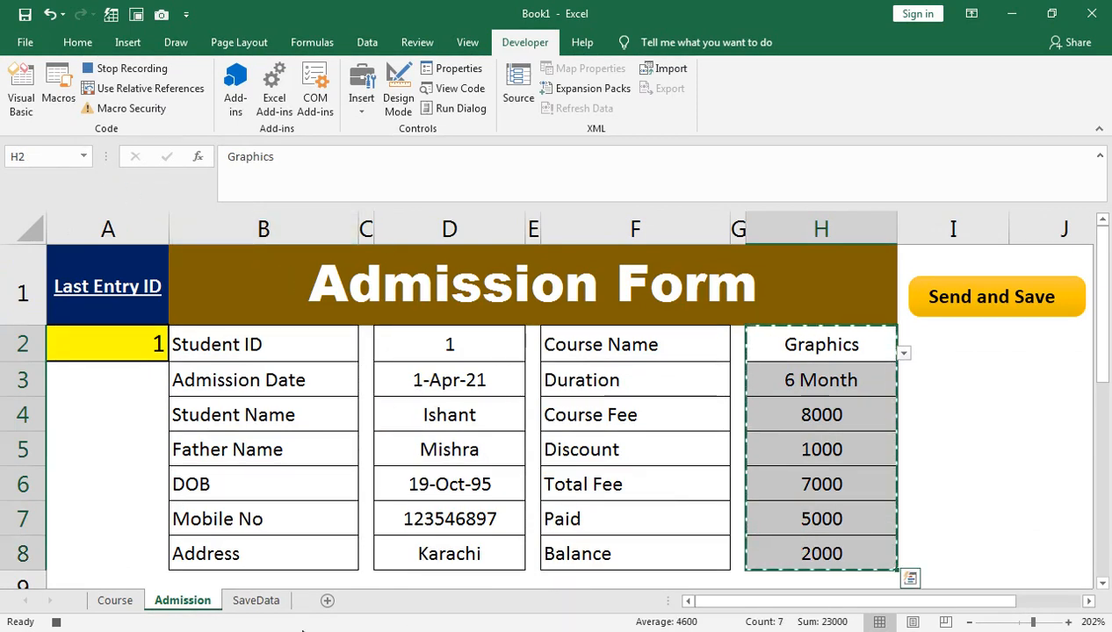
{"action": "left_click", "coordinate": [253, 605]}
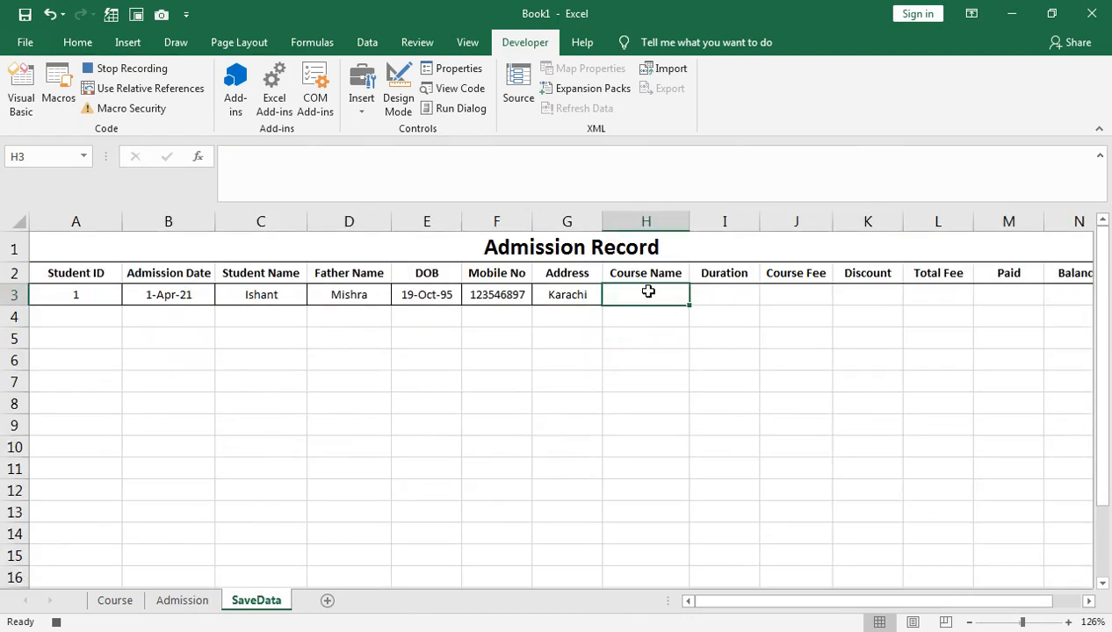
{"action": "left_click", "coordinate": [143, 90]}
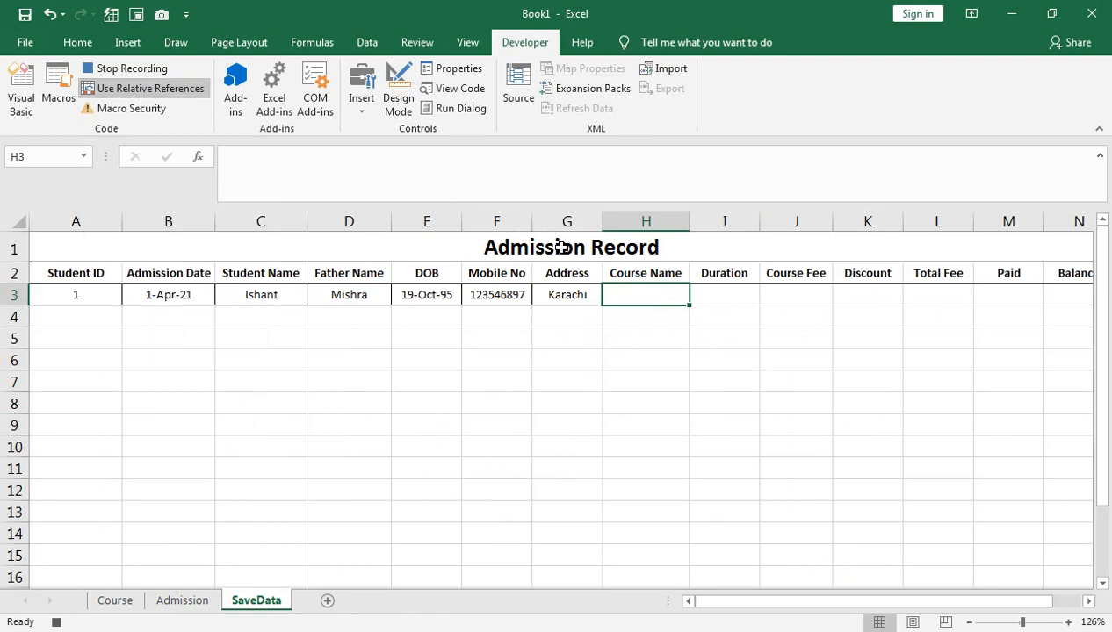
{"action": "key", "text": "ctrl+v"}
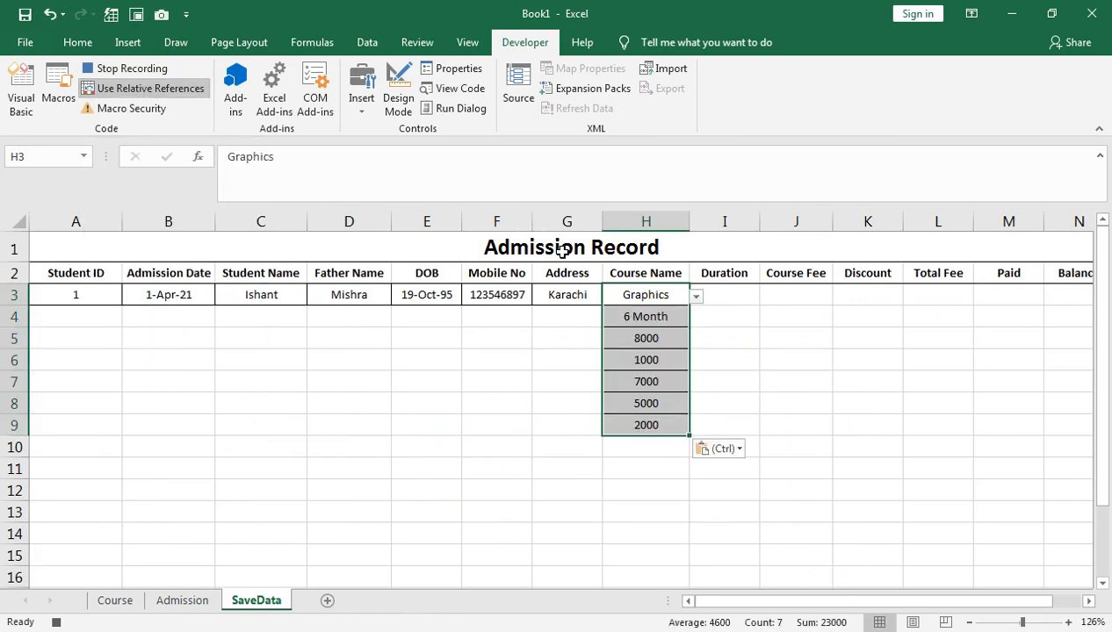
{"action": "key", "text": "ctrl+z"}
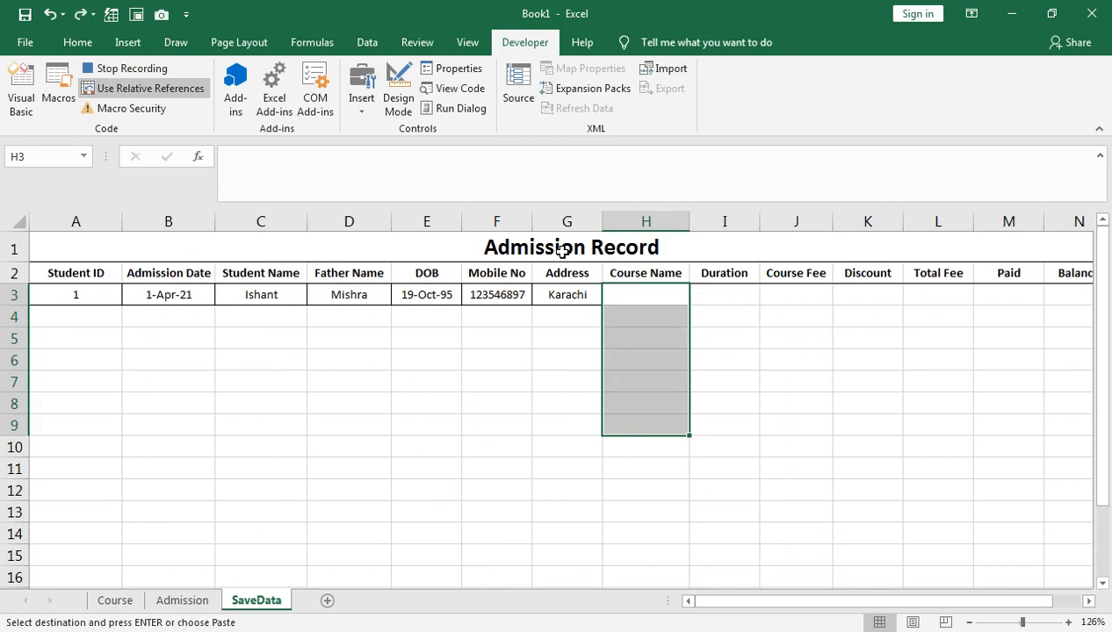
Step: Paste Special values with Transpose into H3:N3, then move one cell past the Balance entry
{"action": "left_click", "coordinate": [620, 292]}
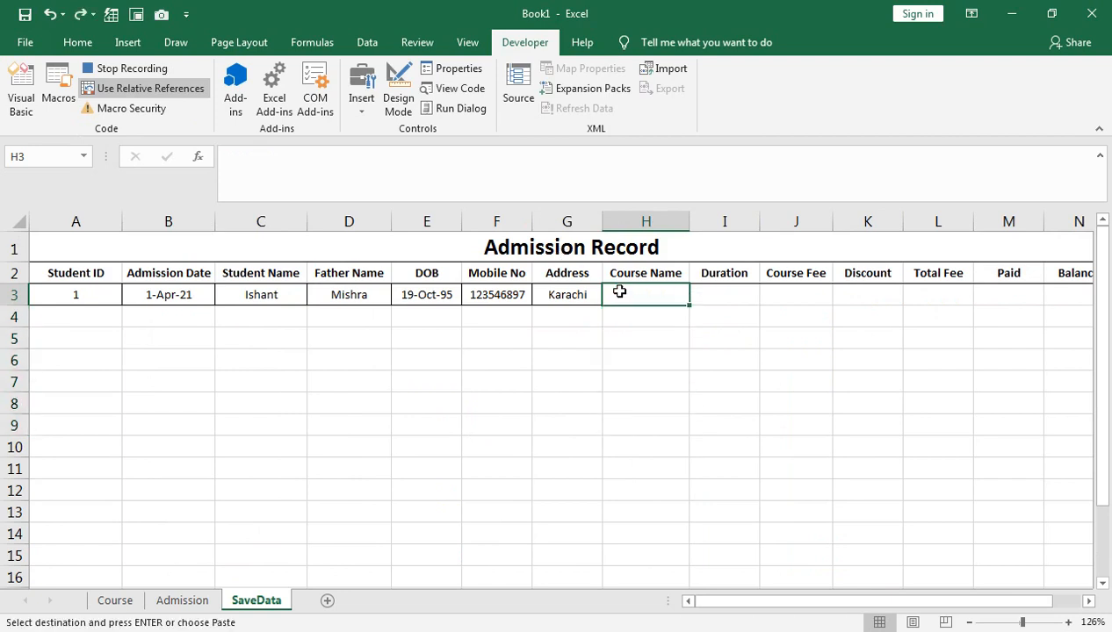
{"action": "key", "text": "ctrl+alt+v"}
{"action": "left_click_drag", "start_coordinate": [751, 106], "coordinate": [286, 322]}
{"action": "left_click", "coordinate": [377, 541]}
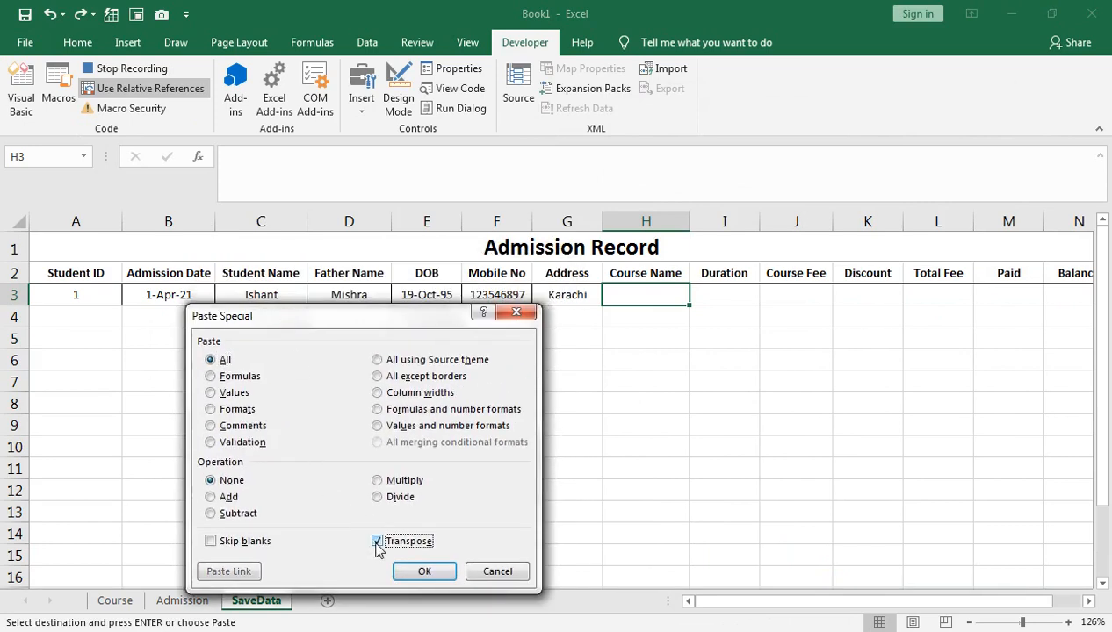
{"action": "left_click", "coordinate": [211, 392]}
{"action": "left_click", "coordinate": [424, 571]}
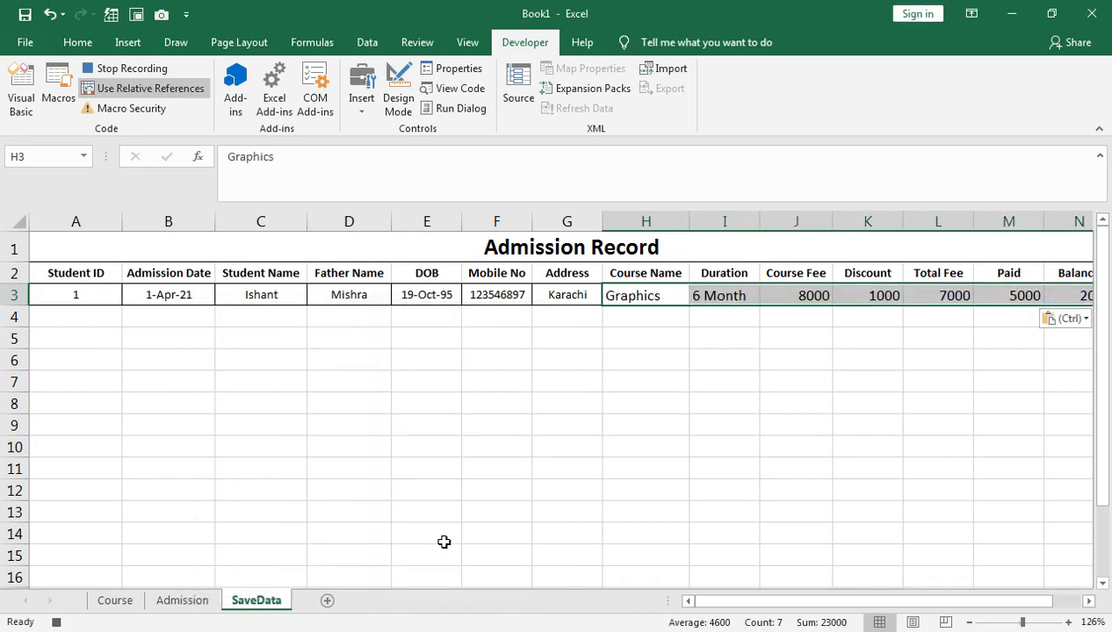
{"action": "key", "text": "Right"}
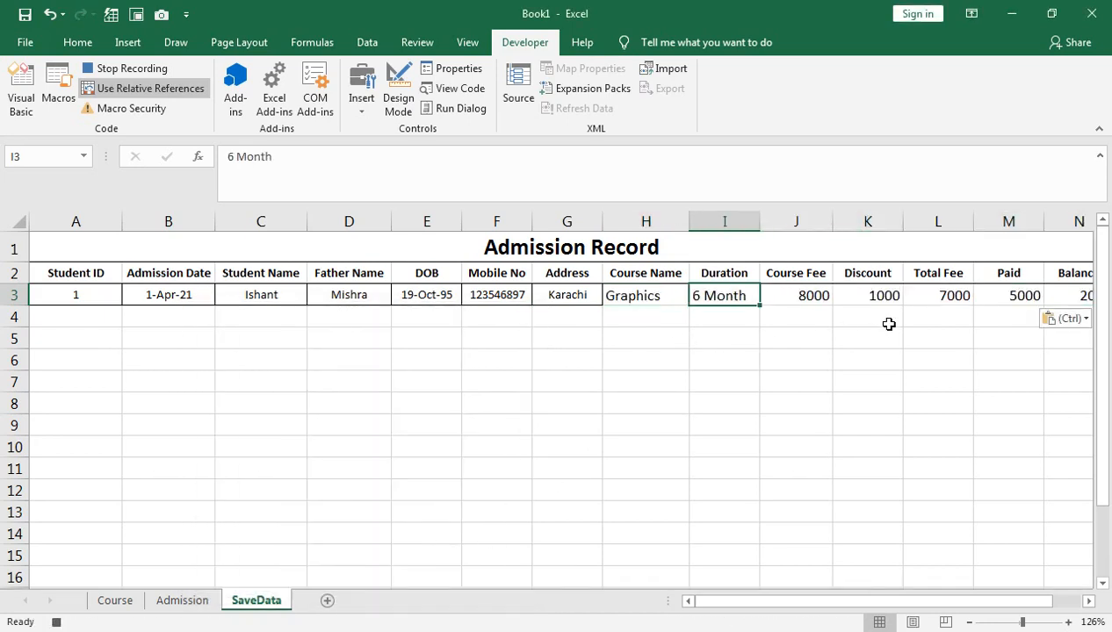
{"action": "key", "text": "ctrl+Right"}
{"action": "key", "text": "Right"}
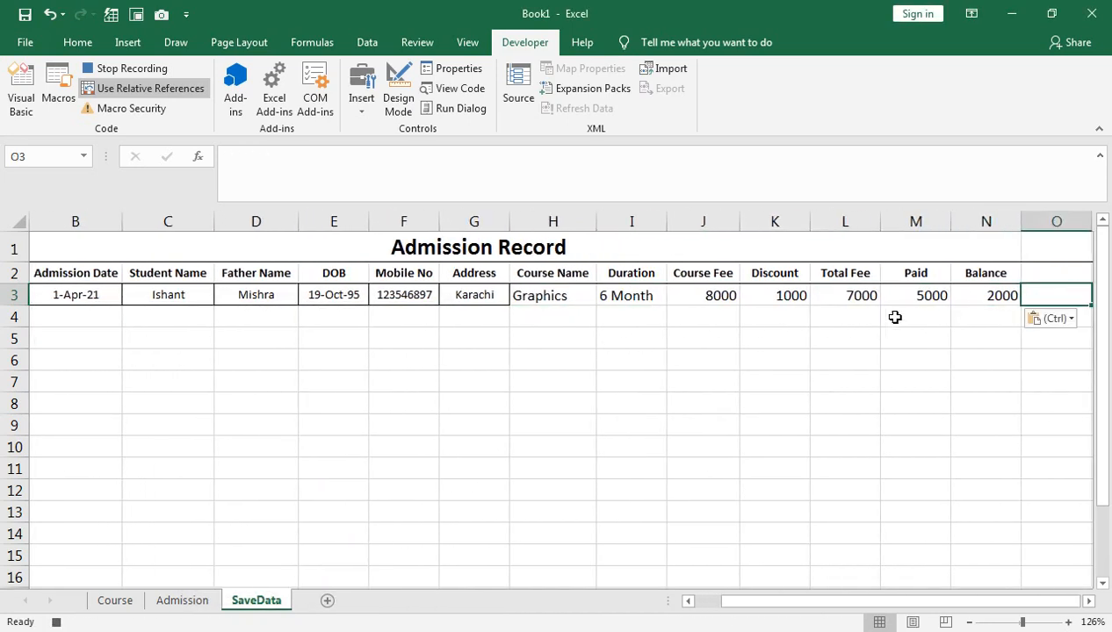
Step: Turn off relative references and clear D2:D8 and H3:H8 on the Admission form
{"action": "left_click", "coordinate": [159, 89]}
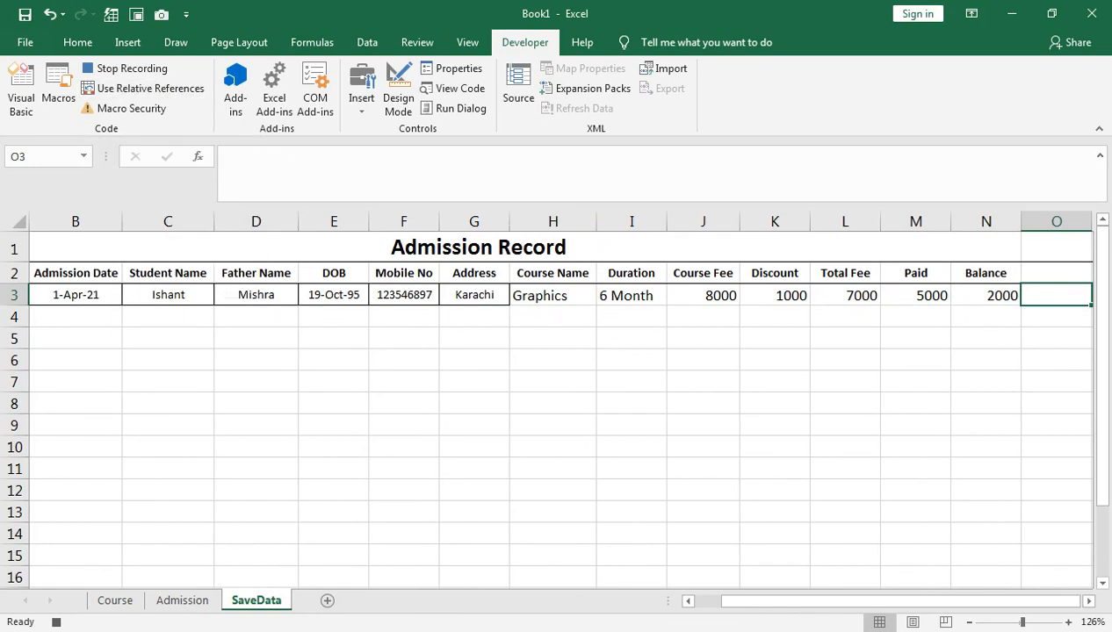
{"action": "left_click", "coordinate": [180, 600]}
{"action": "left_click_drag", "start_coordinate": [422, 352], "coordinate": [436, 552]}
{"action": "key", "text": "Delete"}
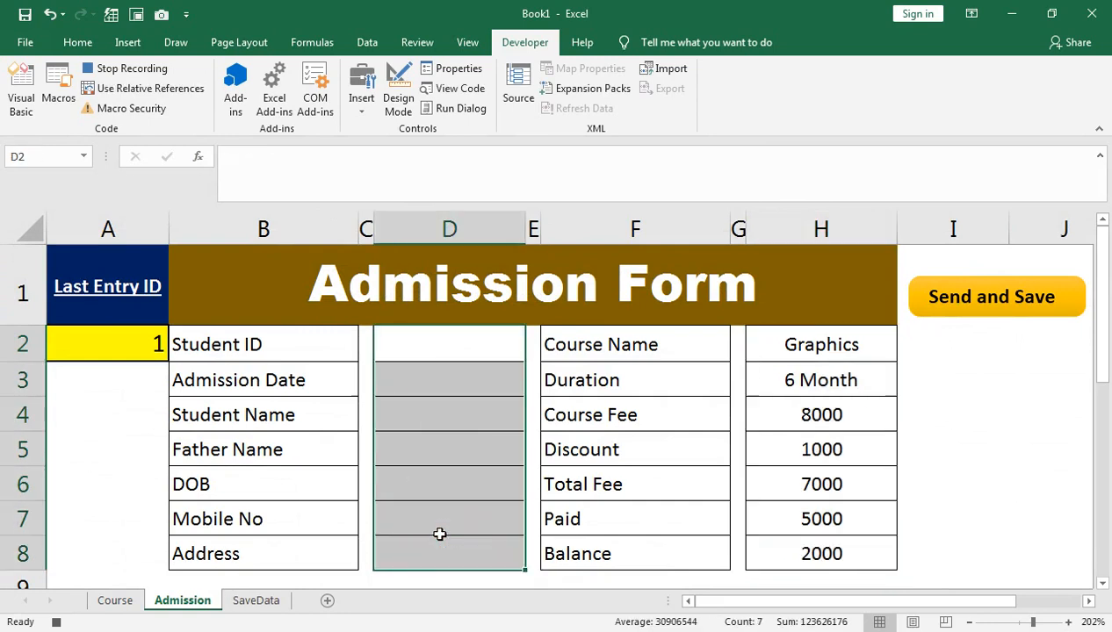
{"action": "left_click_drag", "start_coordinate": [790, 379], "coordinate": [784, 551]}
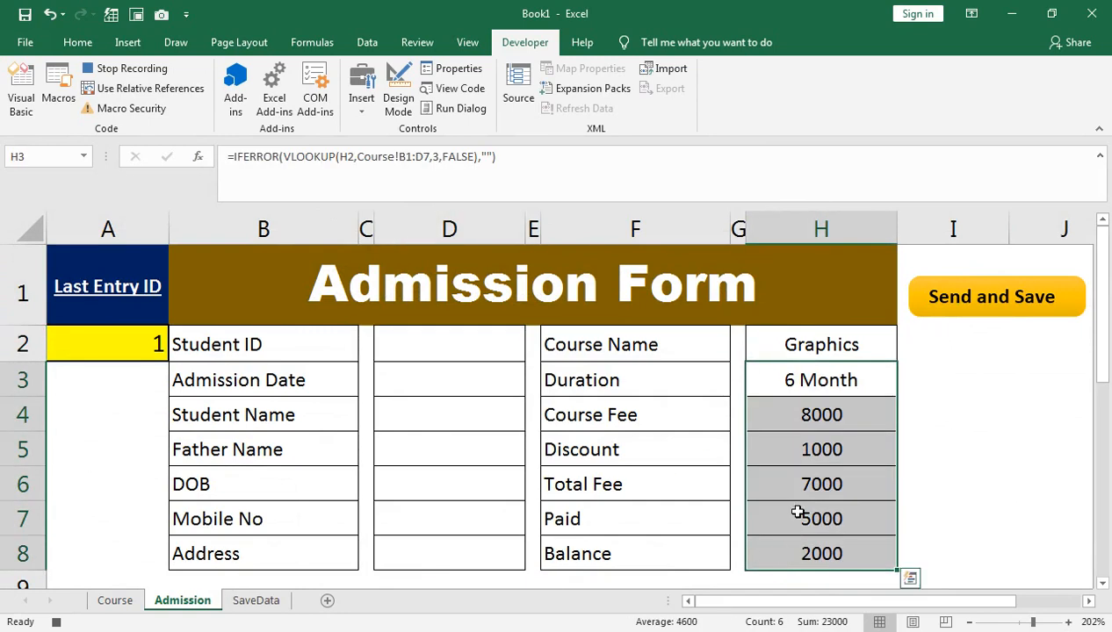
{"action": "key", "text": "Delete"}
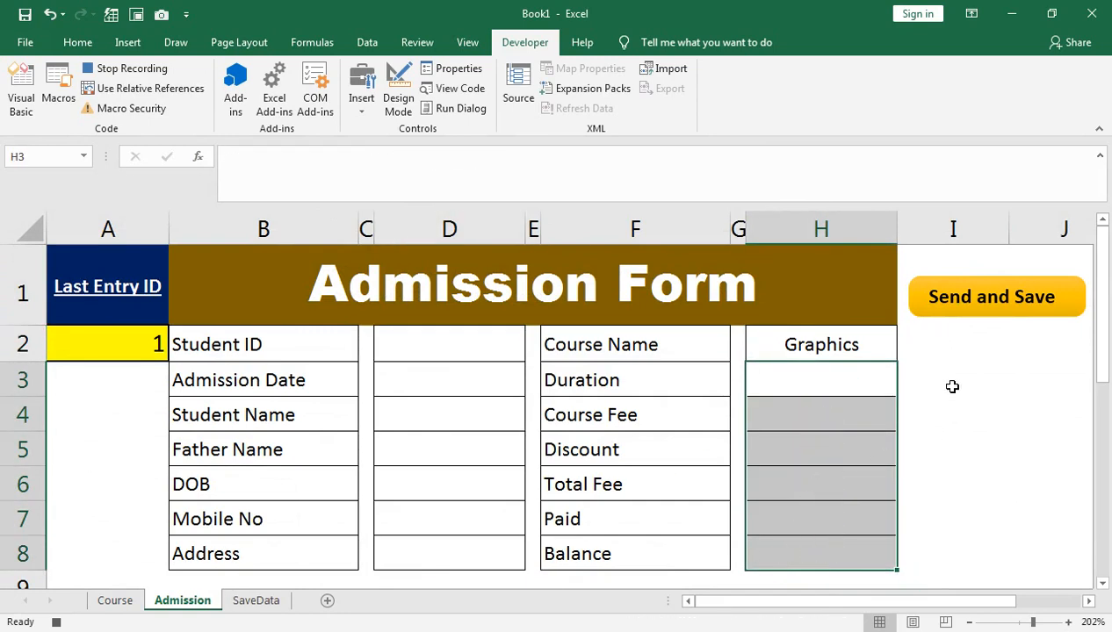
{"action": "left_click", "coordinate": [927, 434]}
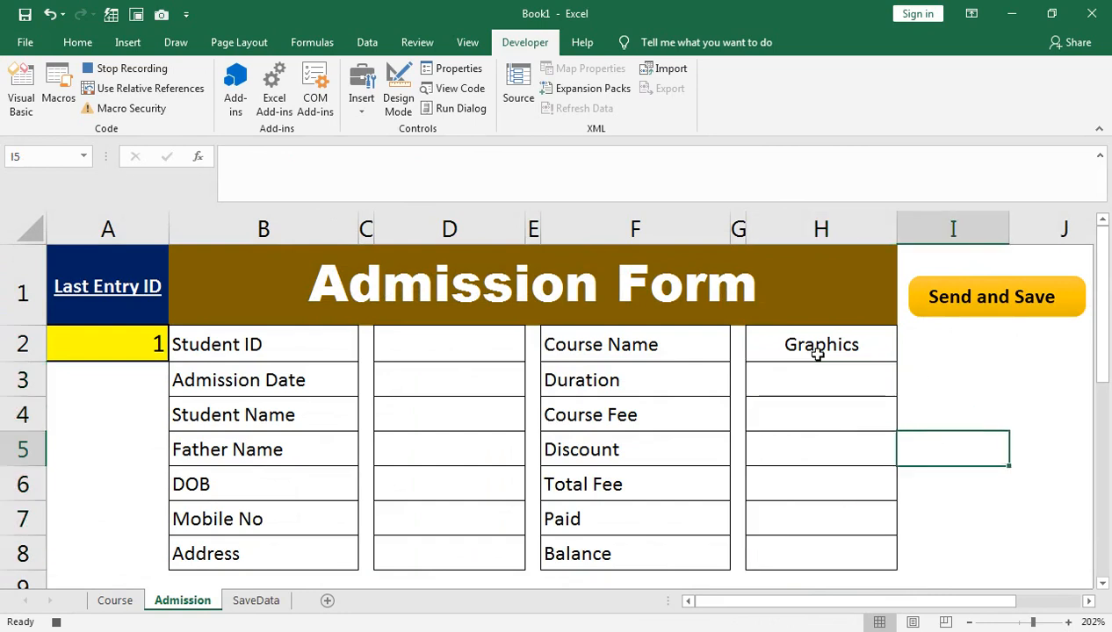
Step: Stop the Macro1 recording from View > Macros, then select the Graphics course entry
{"action": "left_click", "coordinate": [468, 42]}
{"action": "left_click", "coordinate": [866, 96]}
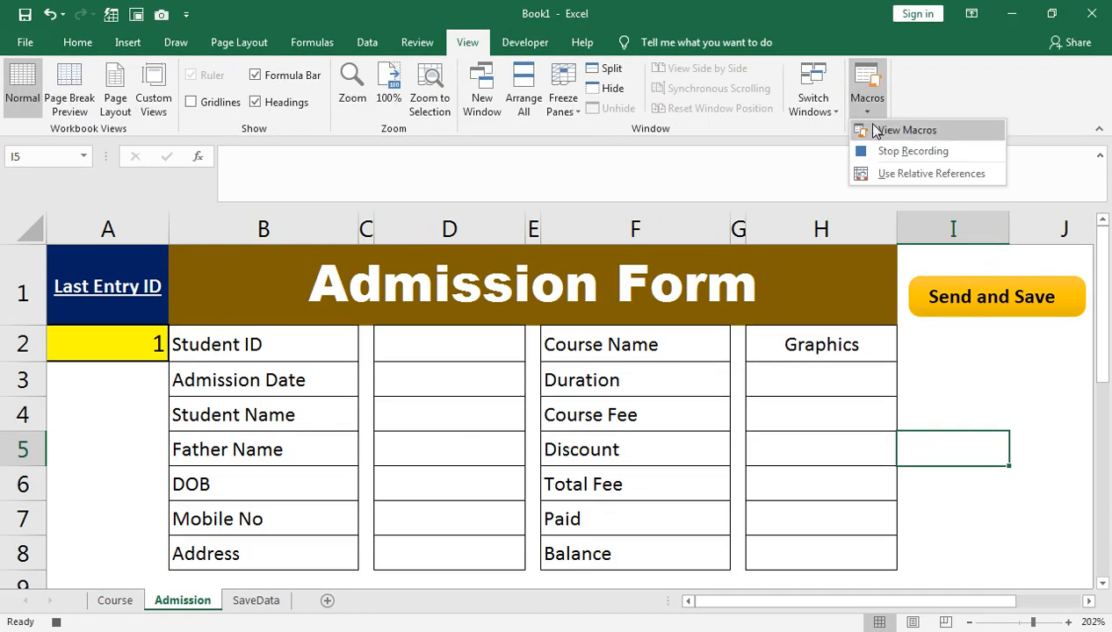
{"action": "left_click", "coordinate": [882, 152]}
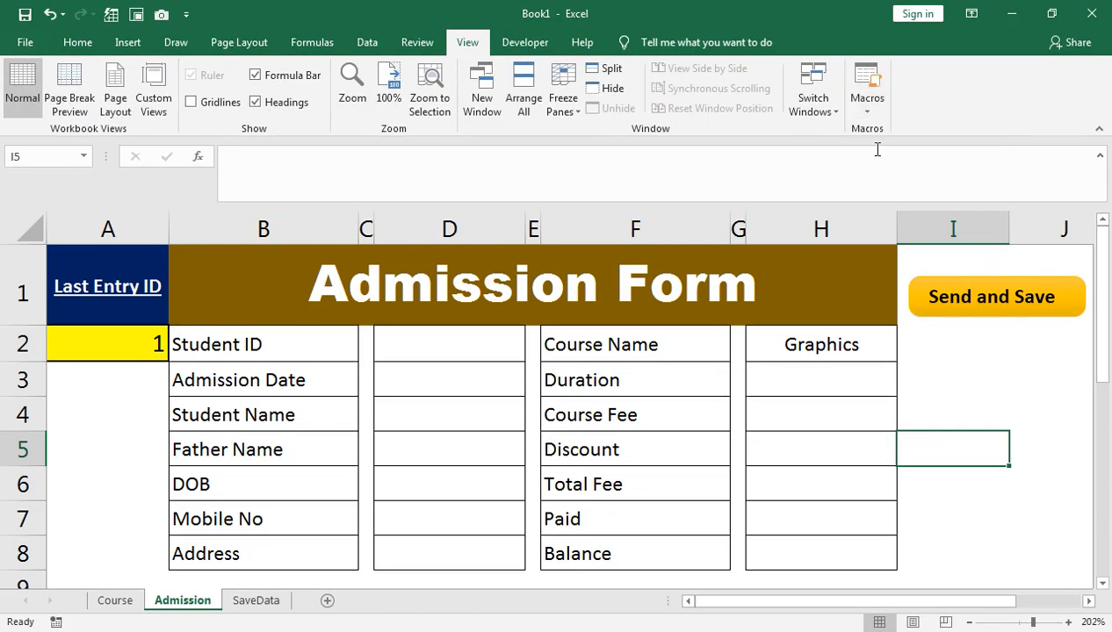
{"action": "left_click", "coordinate": [878, 351]}
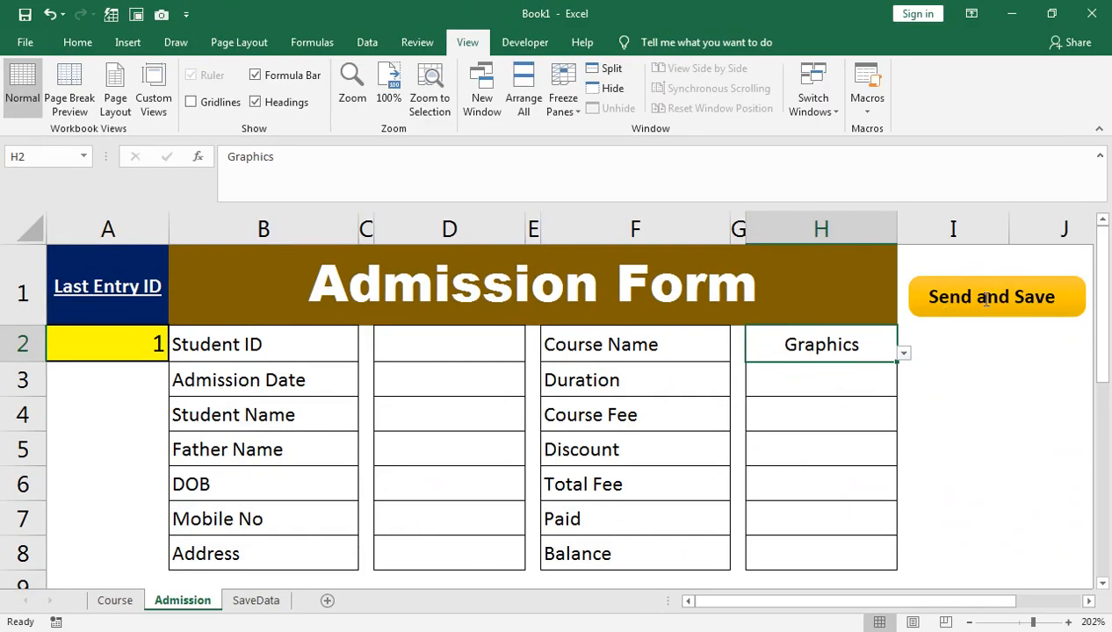
Step: Assign Macro1 to the Send and Save shape through Assign Macro, then select cell D2
{"action": "right_click", "coordinate": [952, 279]}
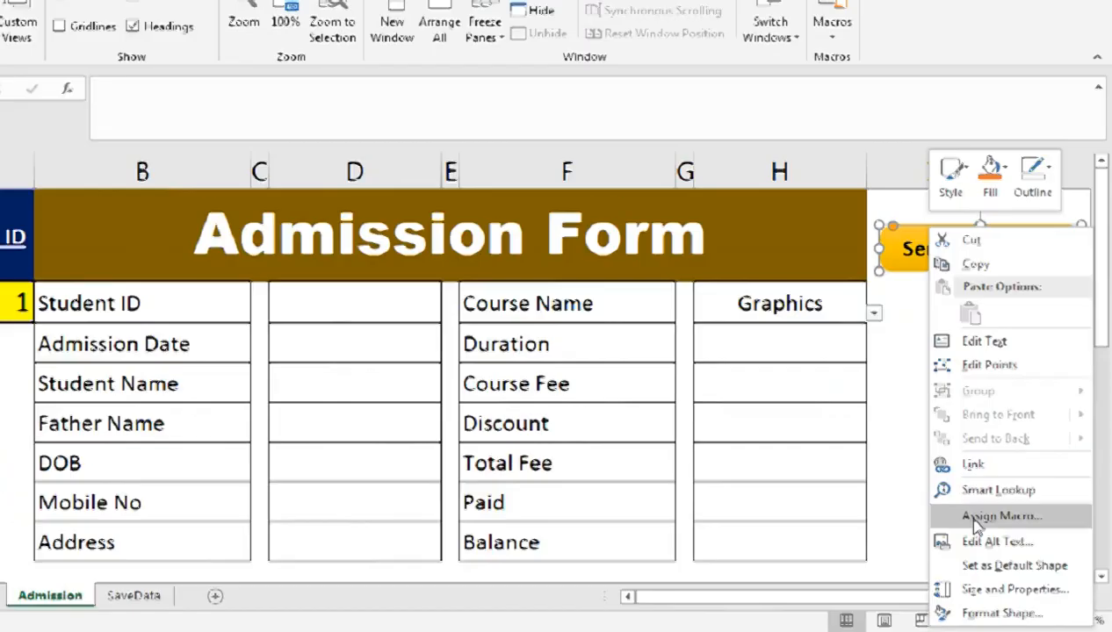
{"action": "left_click", "coordinate": [868, 431]}
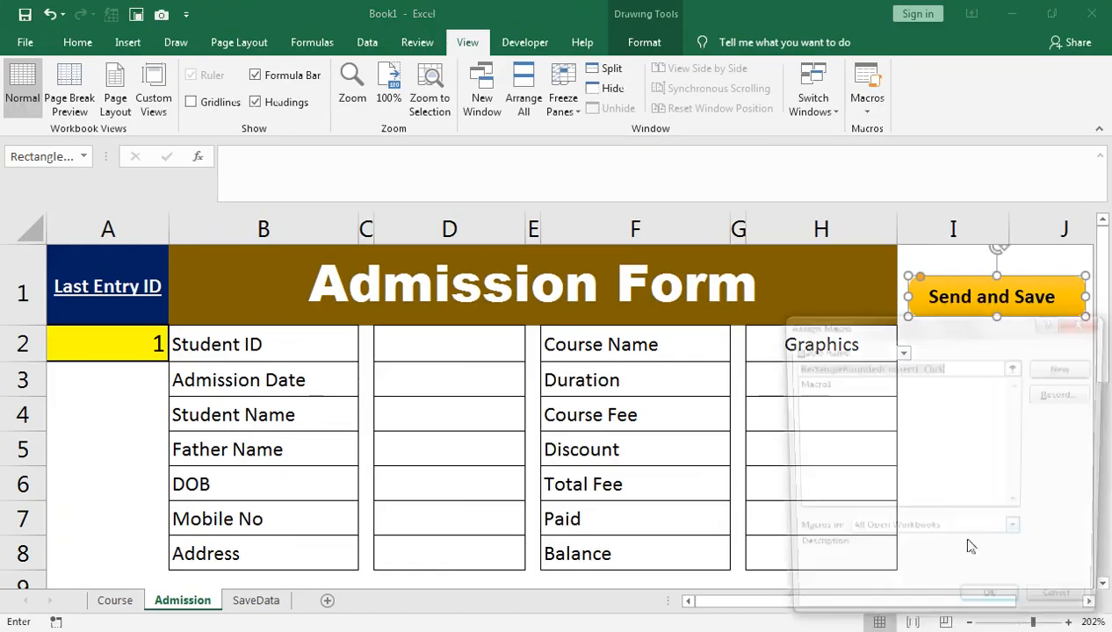
{"action": "left_click", "coordinate": [827, 384]}
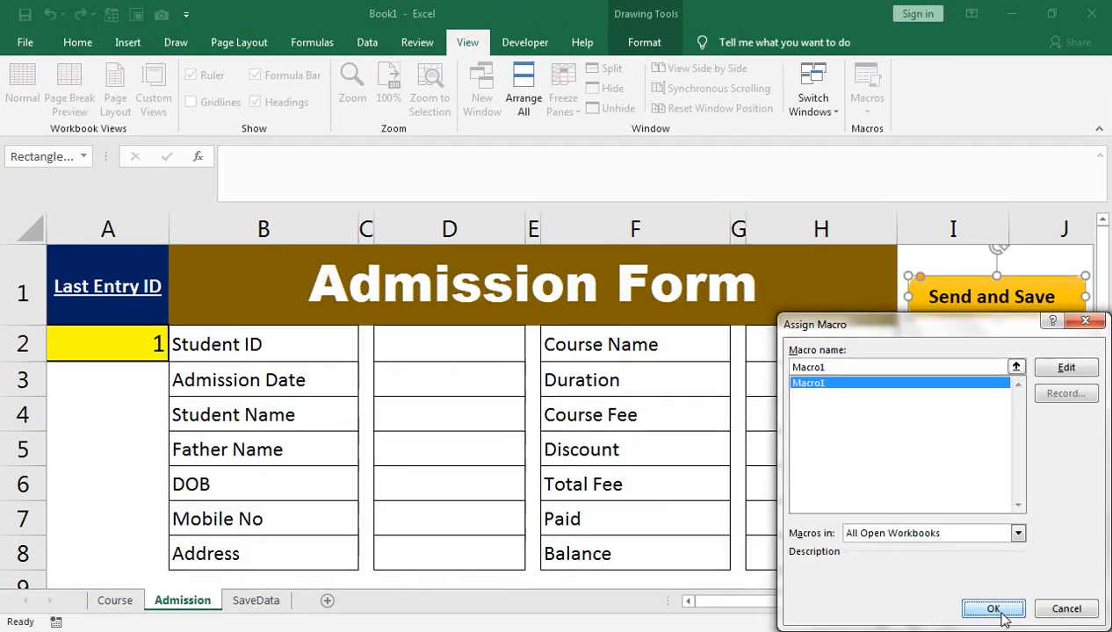
{"action": "left_click", "coordinate": [890, 592]}
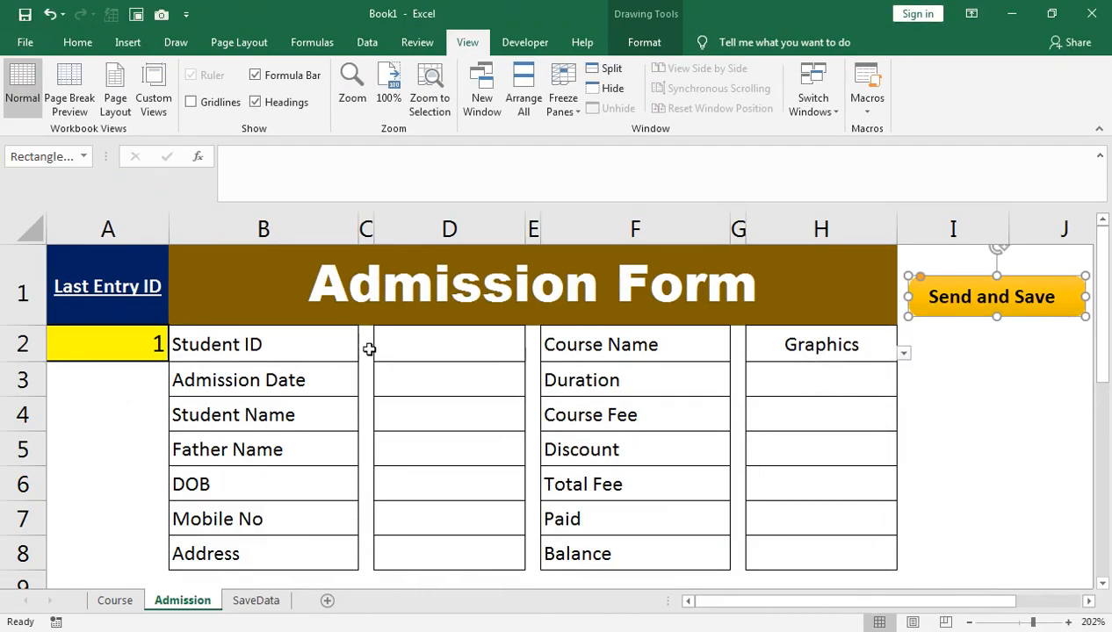
{"action": "left_click", "coordinate": [451, 341]}
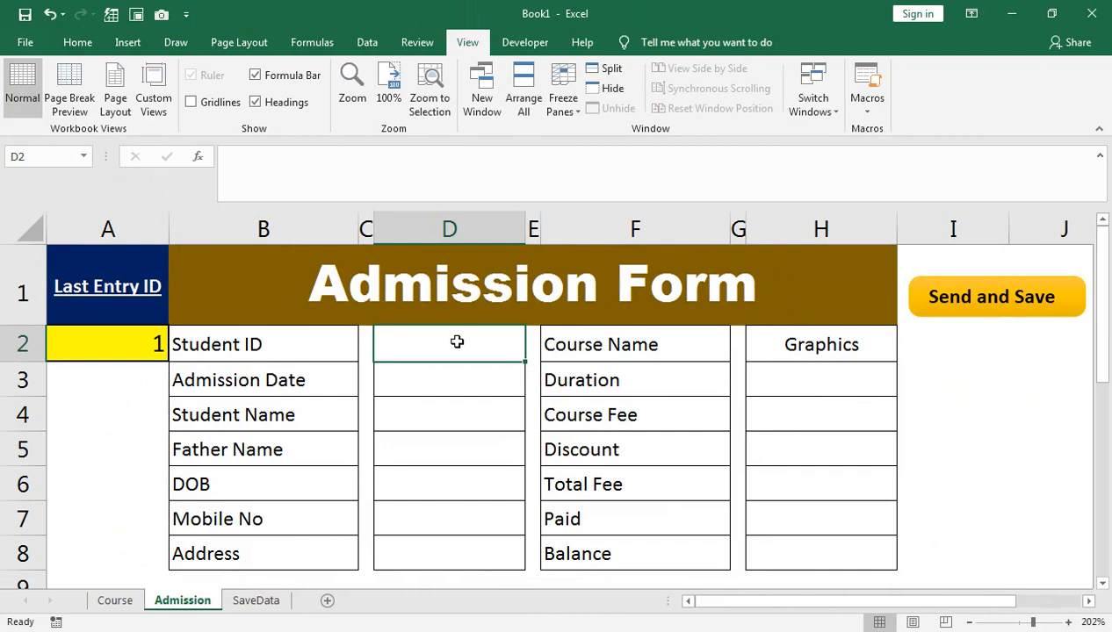
Step: Enter student ID 2, admission date 1-May-21, and the student's and father's names
{"action": "type", "text": "2"}
{"action": "key", "text": "Return"}
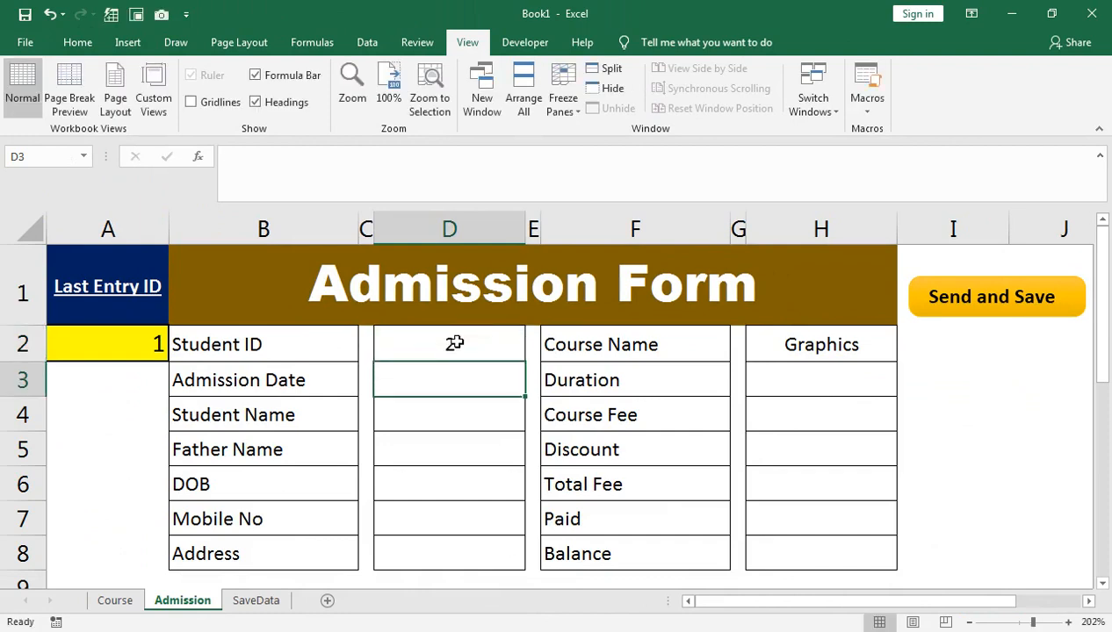
{"action": "type", "text": "1-"}
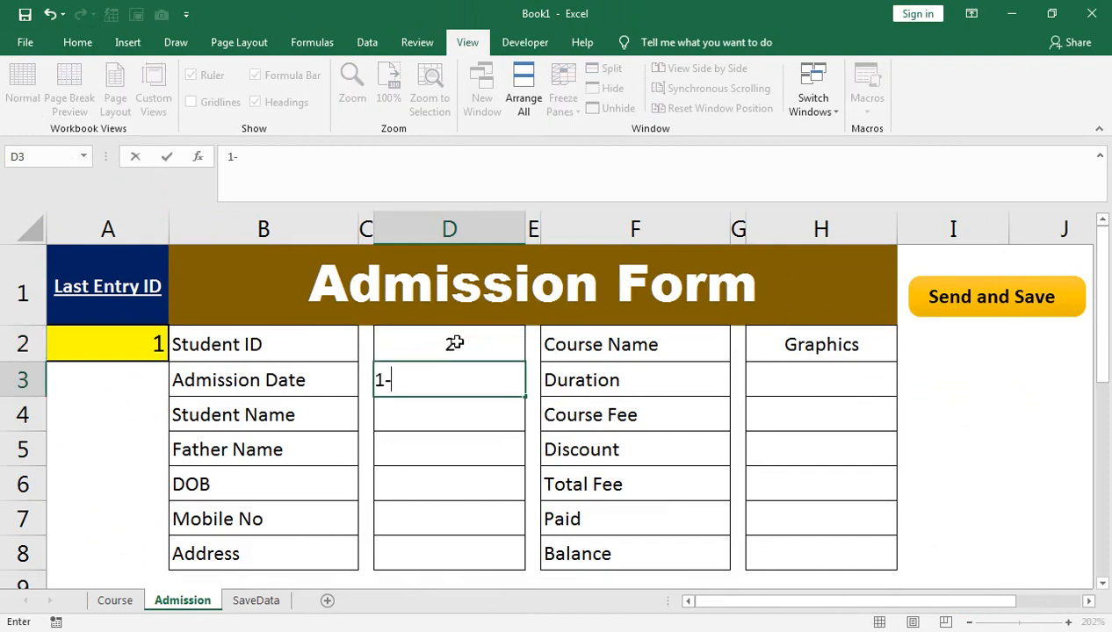
{"action": "type", "text": "may-21"}
{"action": "key", "text": "Return"}
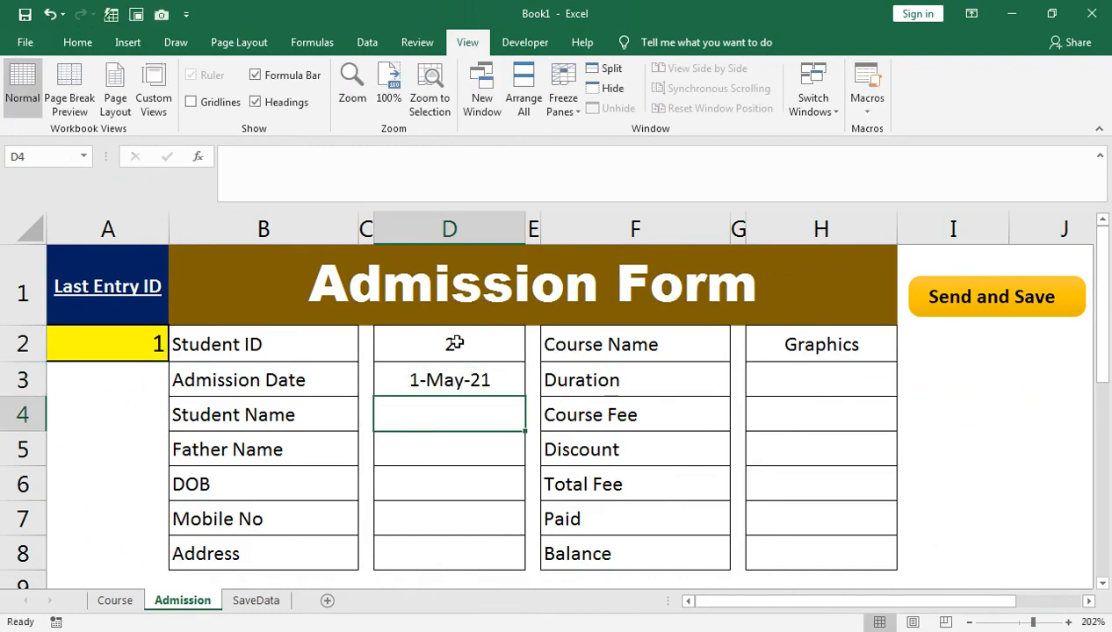
{"action": "key", "text": "Return"}
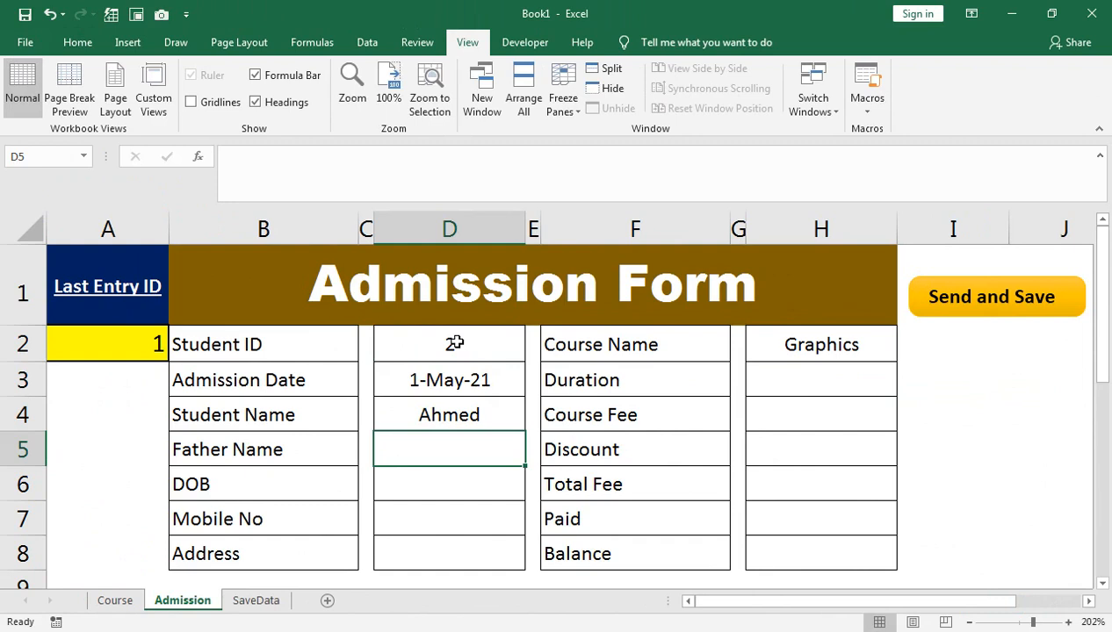
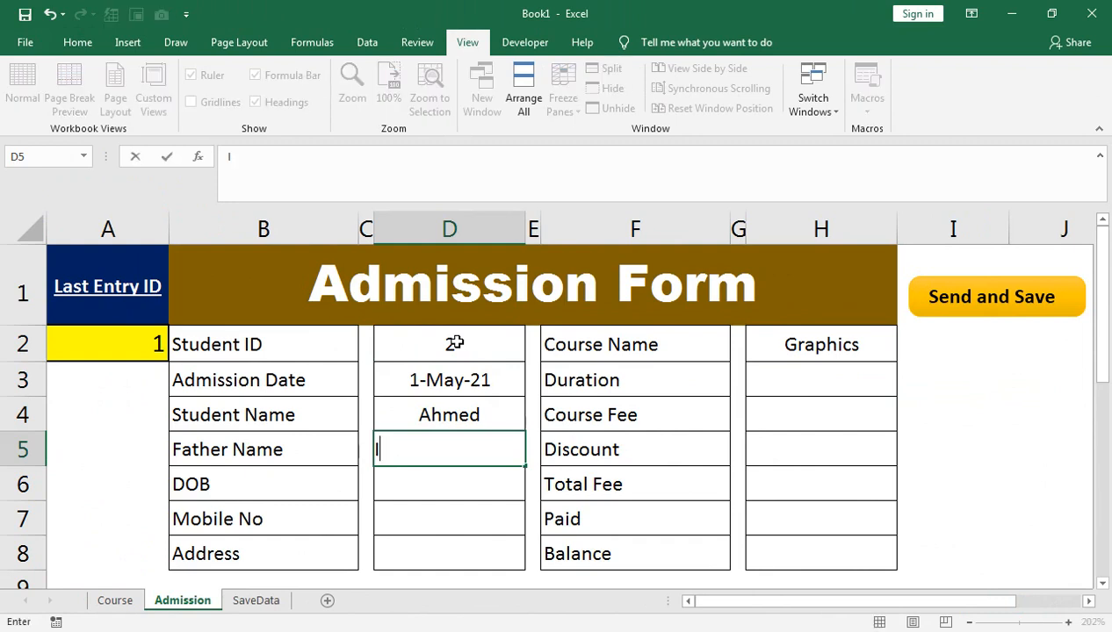
{"action": "key", "text": "Return"}
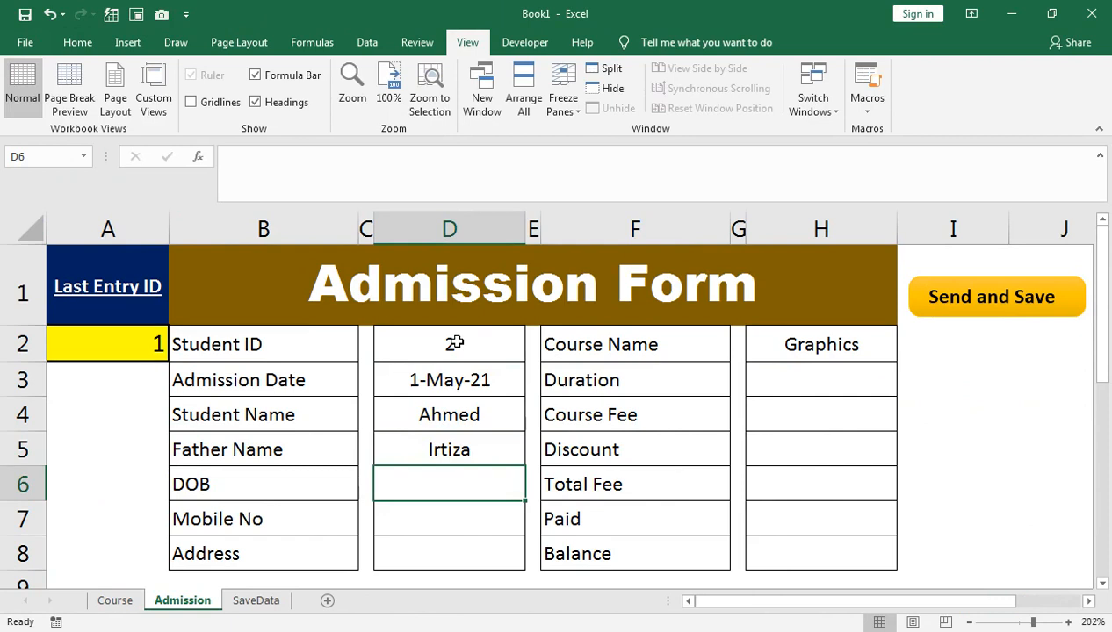
Step: Enter date of birth 20-Jan-05, the student's mobile number and address
{"action": "type", "text": "20-jan-20"}
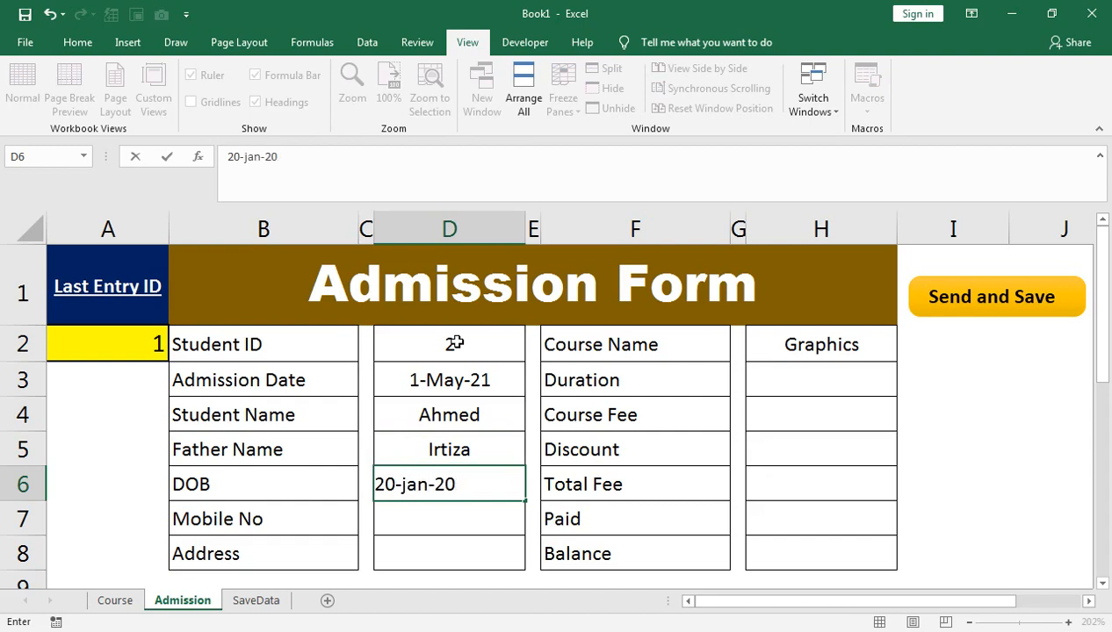
{"action": "type", "text": "05"}
{"action": "key", "text": "Return"}
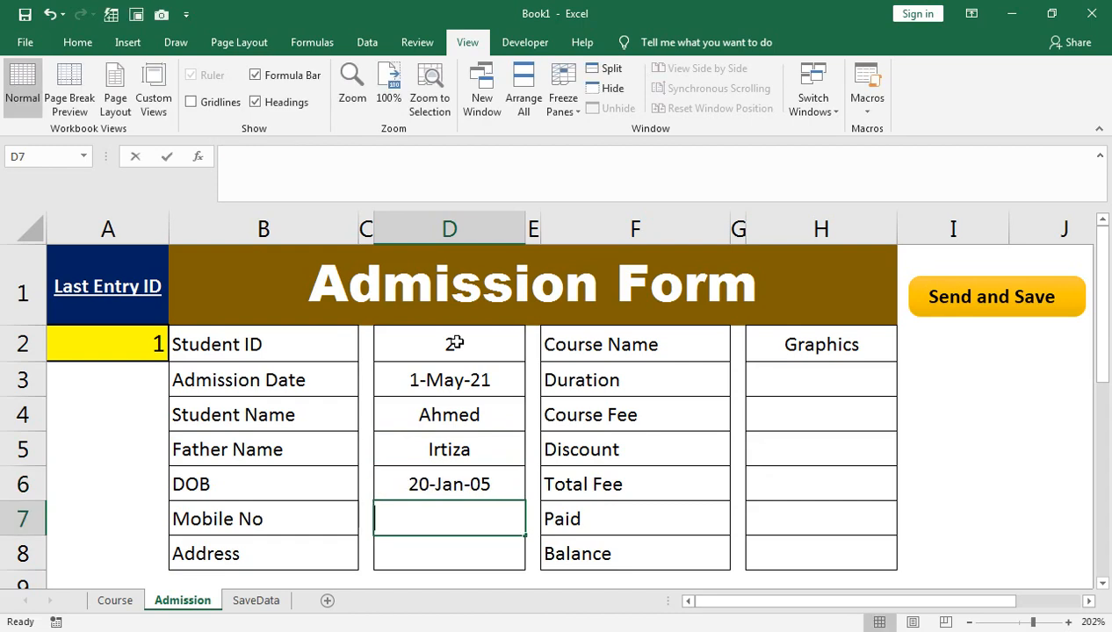
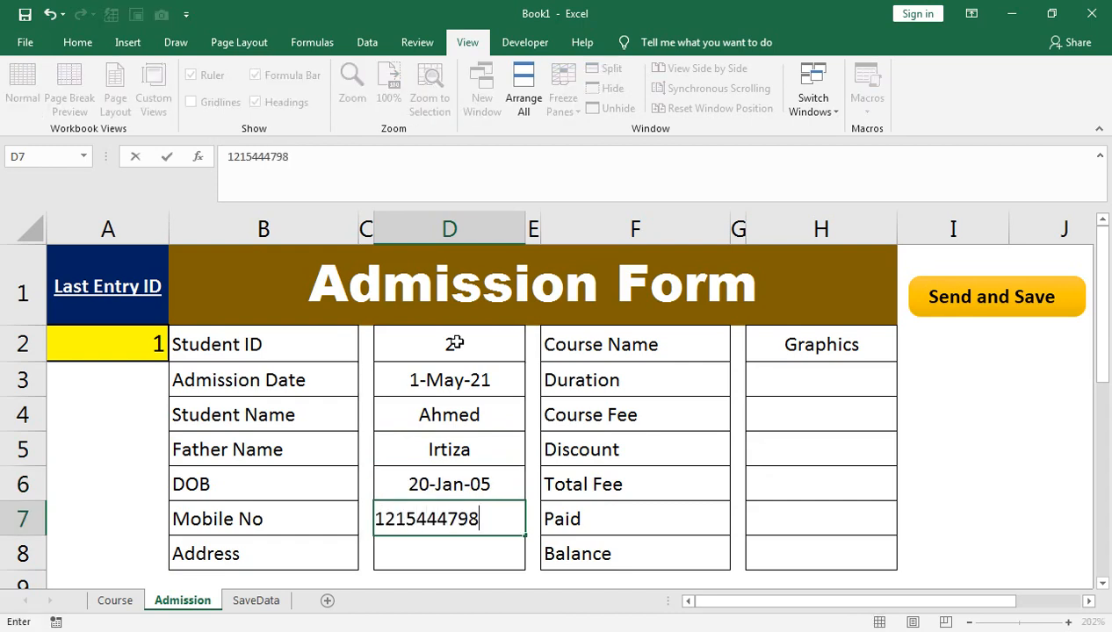
{"action": "key", "text": "Return"}
{"action": "type", "text": "Lahore"}
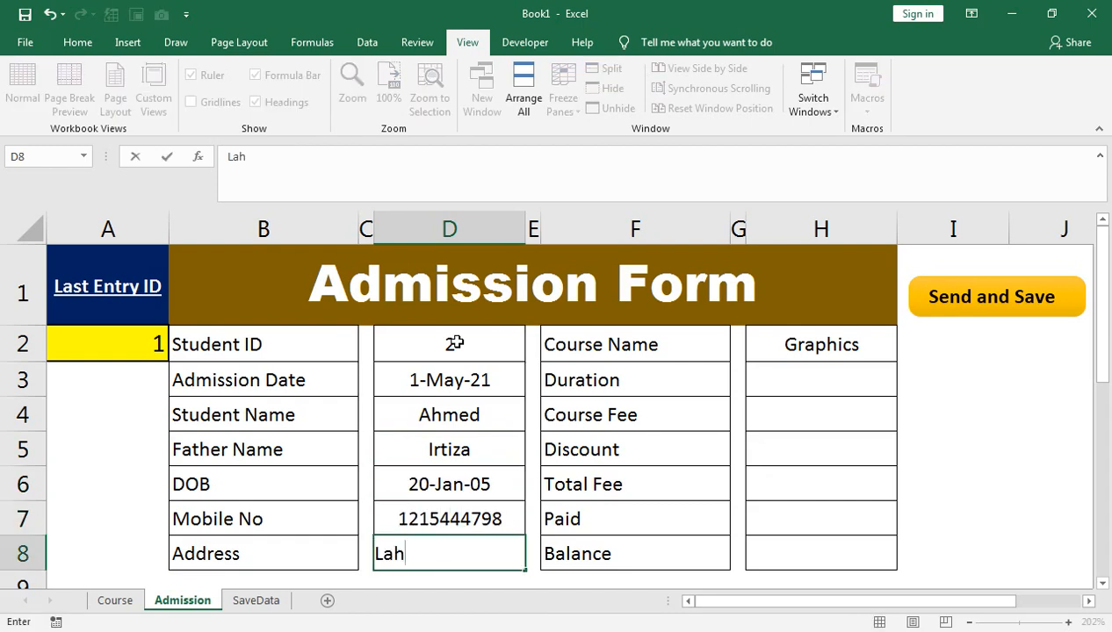
{"action": "key", "text": "Tab"}
{"action": "key", "text": "Up"}
{"action": "key", "text": "Up"}
{"action": "key", "text": "Up"}
{"action": "key", "text": "Up"}
{"action": "key", "text": "Up"}
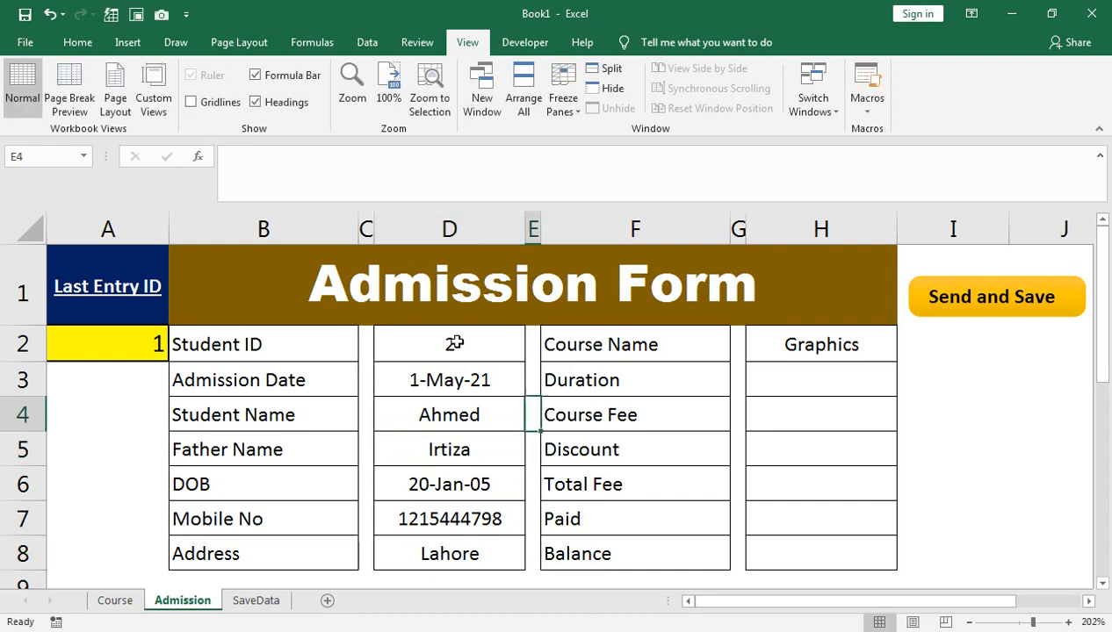
{"action": "key", "text": "Tab"}
{"action": "key", "text": "Tab"}
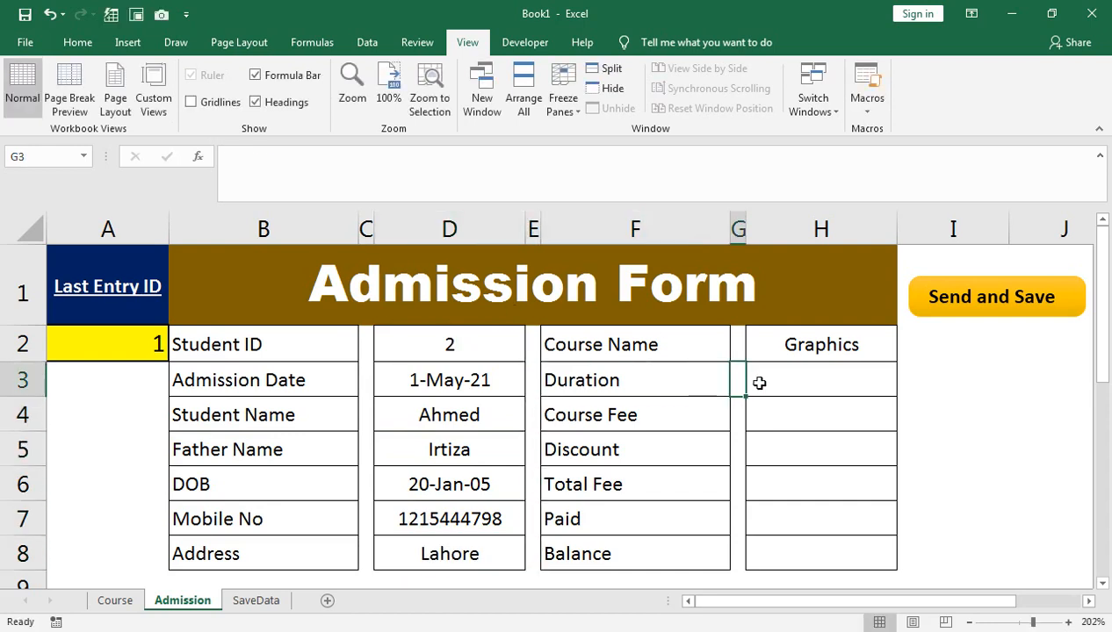
Step: Choose MS office as the course and build an IFERROR(VLOOKUP(H2,…)) duration formula
{"action": "left_click", "coordinate": [817, 348]}
{"action": "left_click", "coordinate": [903, 352]}
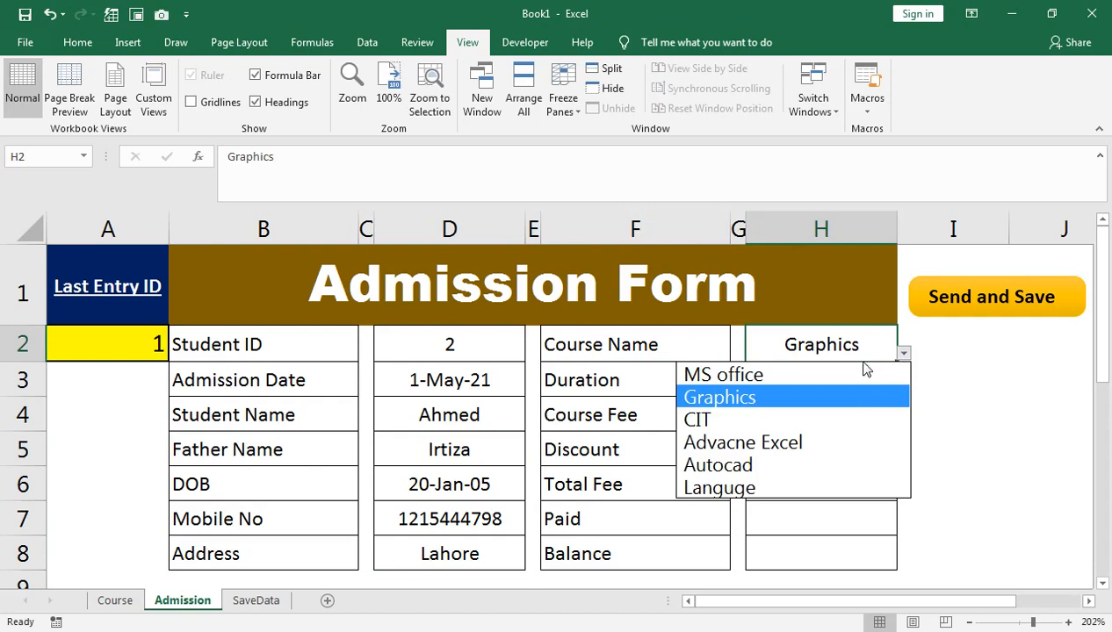
{"action": "left_click", "coordinate": [861, 375]}
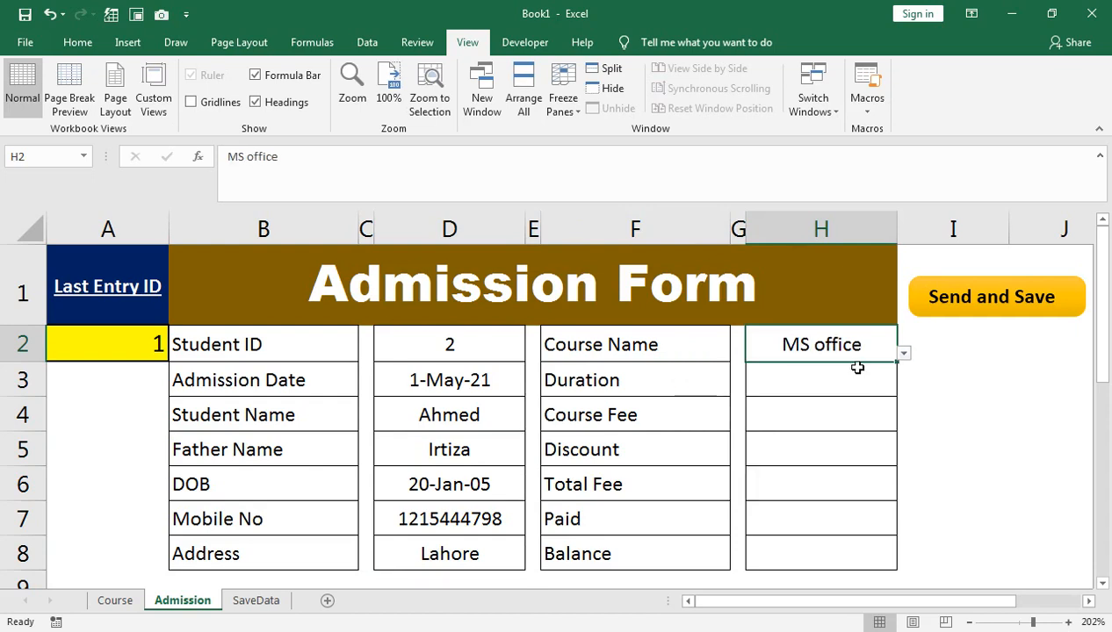
{"action": "left_click", "coordinate": [824, 382]}
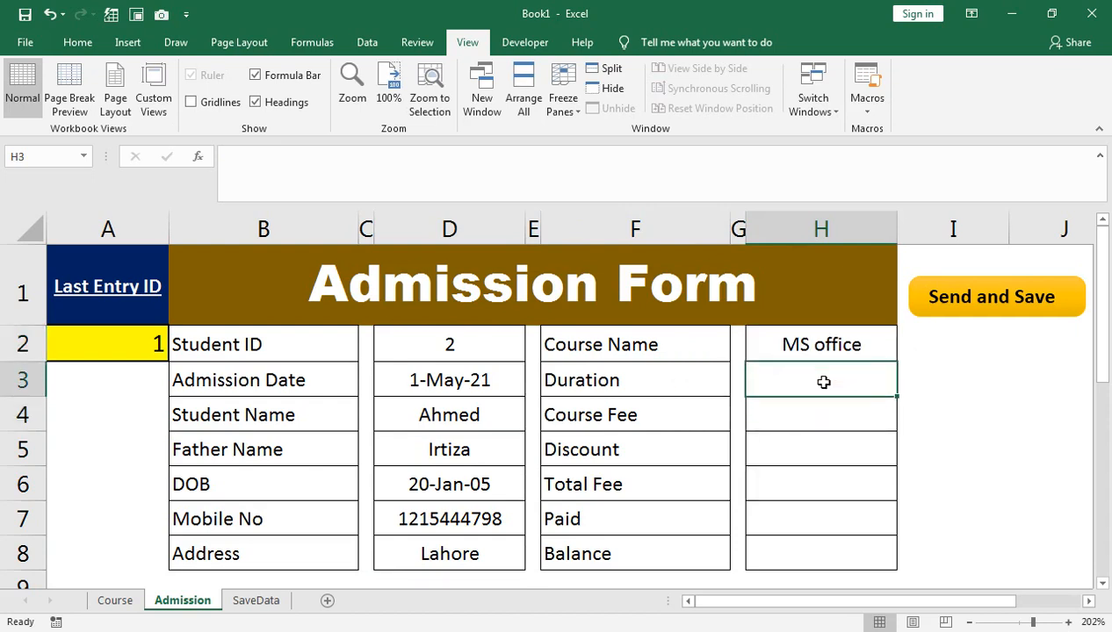
{"action": "type", "text": "=if"}
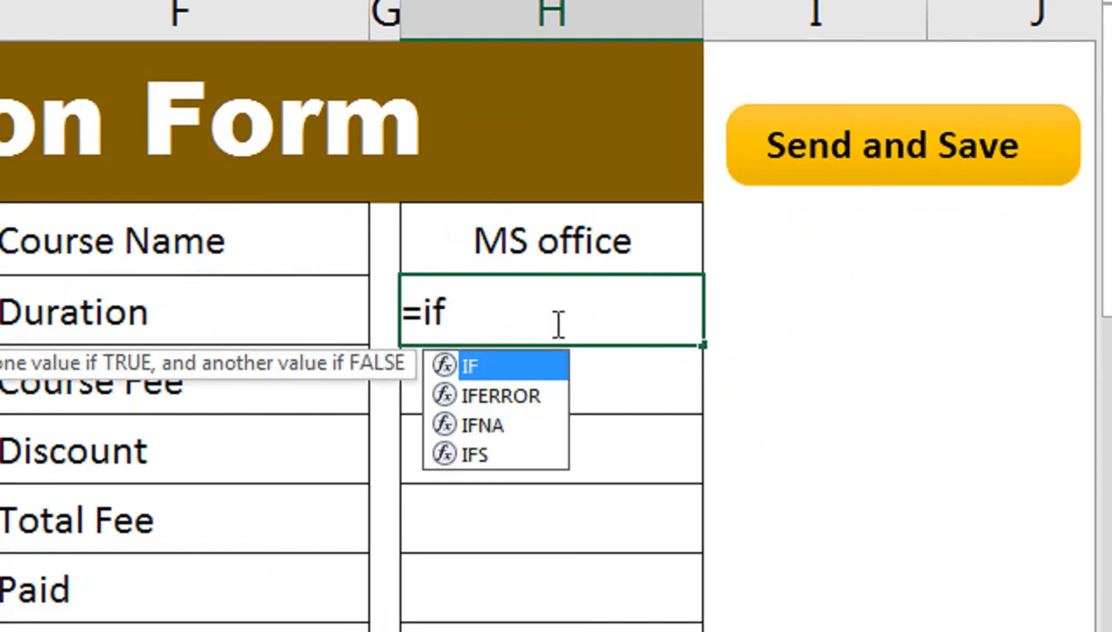
{"action": "key", "text": "Down"}
{"action": "key", "text": "Tab"}
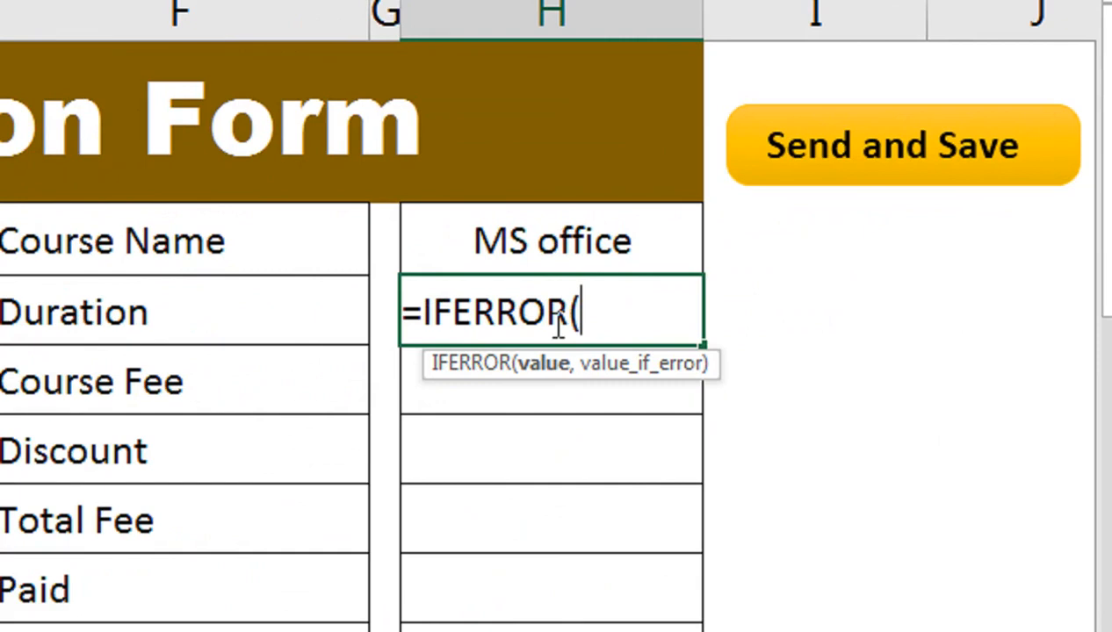
{"action": "type", "text": "vlo"}
{"action": "key", "text": "Tab"}
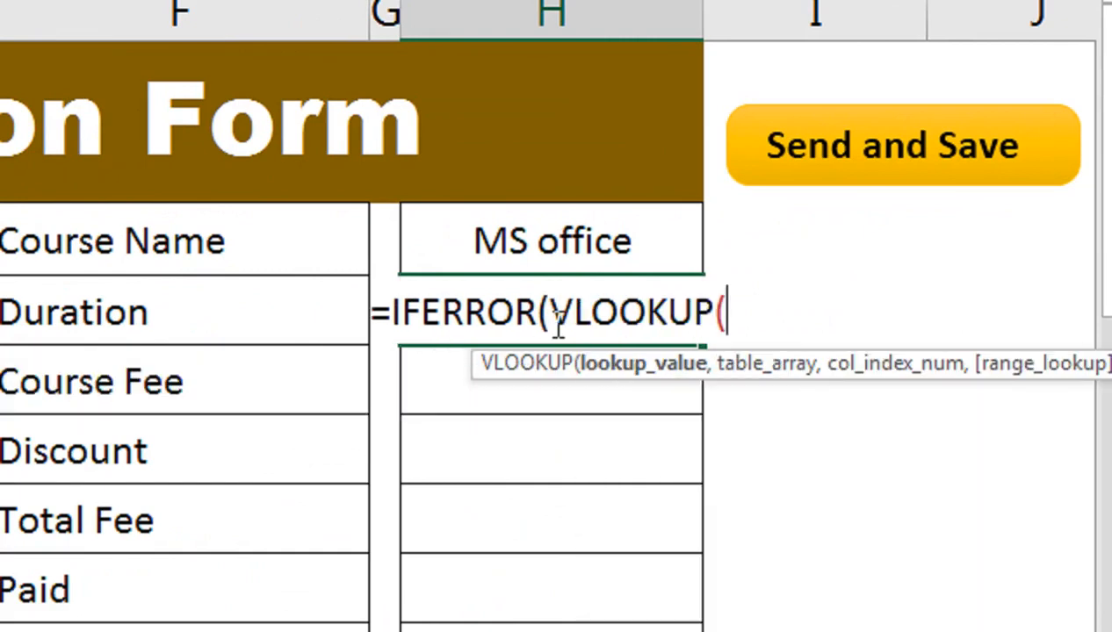
{"action": "left_click", "coordinate": [534, 250]}
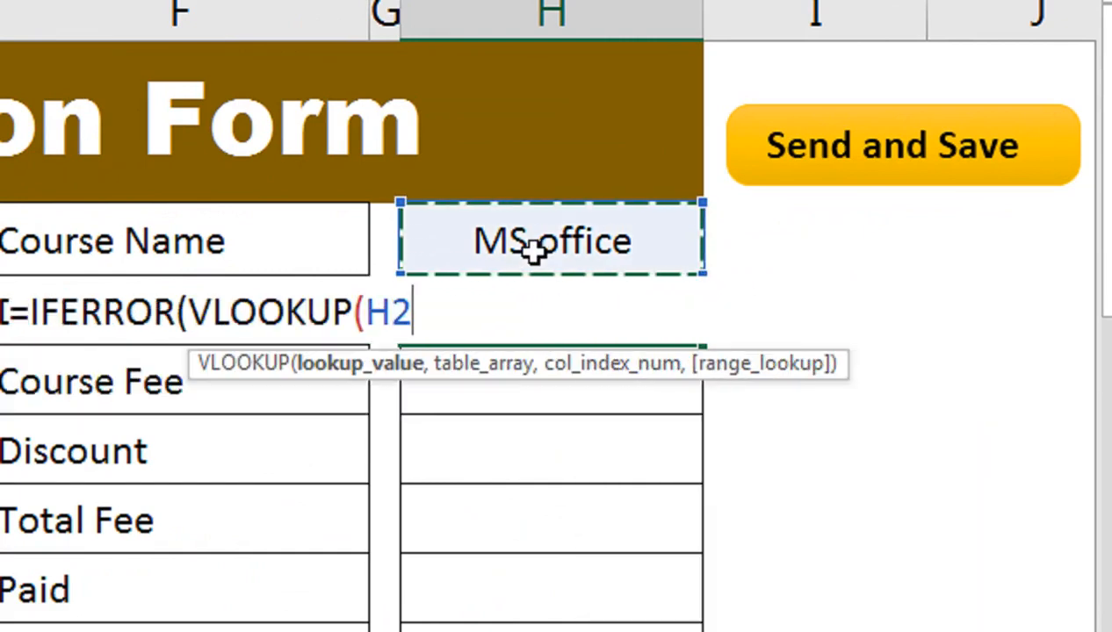
{"action": "type", "text": ","}
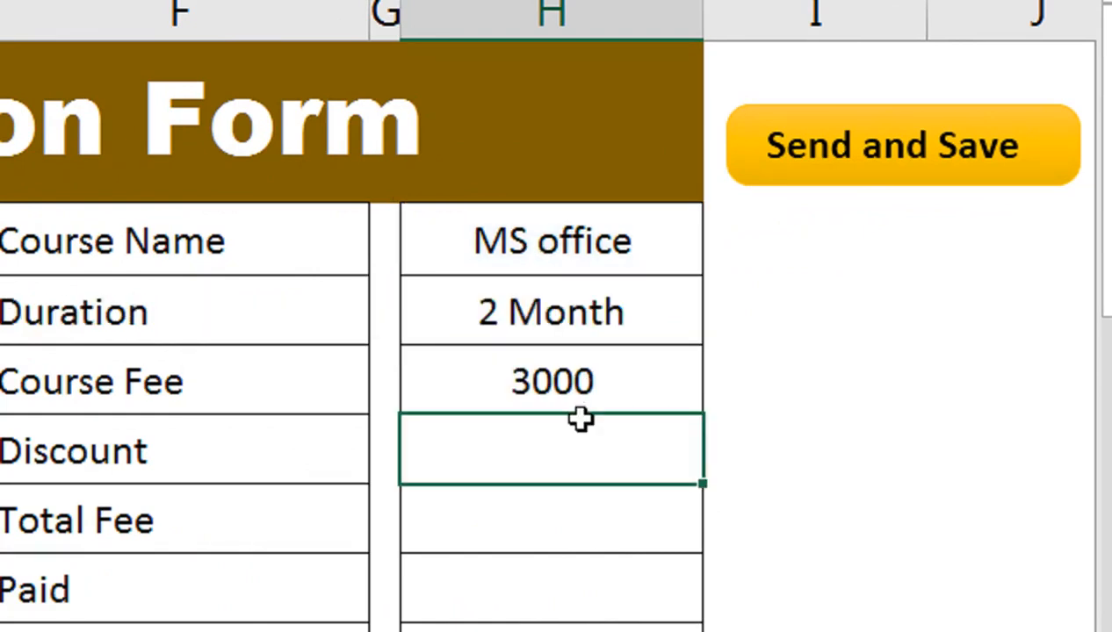
Step: Enter discount 500, total fee =H4-H5, paid 2500 and balance =H6-H7
{"action": "type", "text": "500"}
{"action": "key", "text": "Return"}
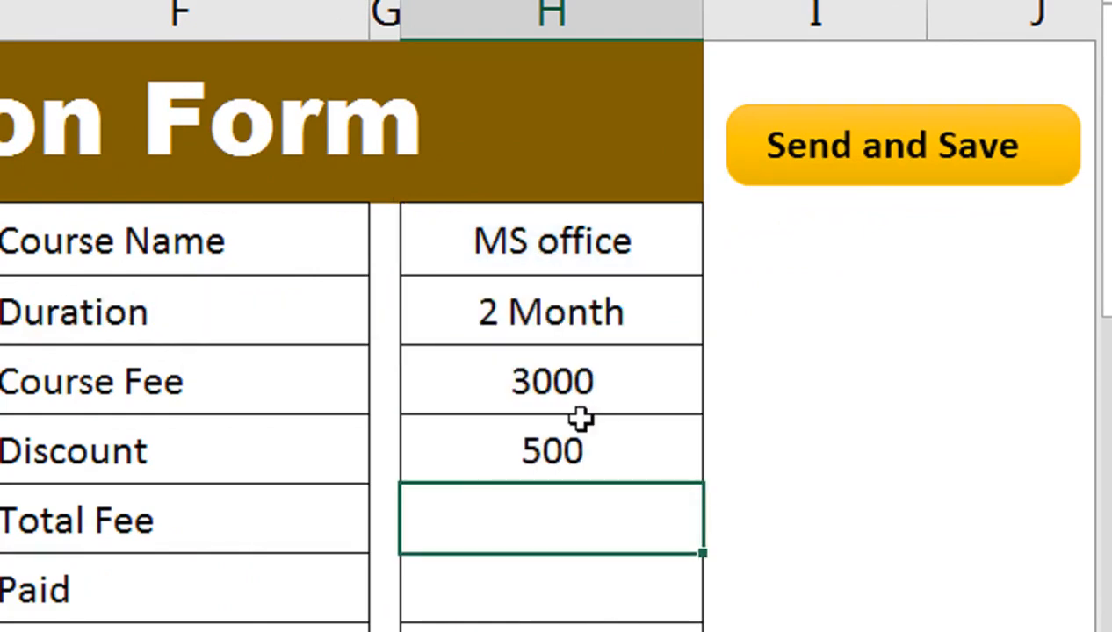
{"action": "type", "text": "="}
{"action": "key", "text": "Up"}
{"action": "key", "text": "Up"}
{"action": "type", "text": "-"}
{"action": "key", "text": "Up"}
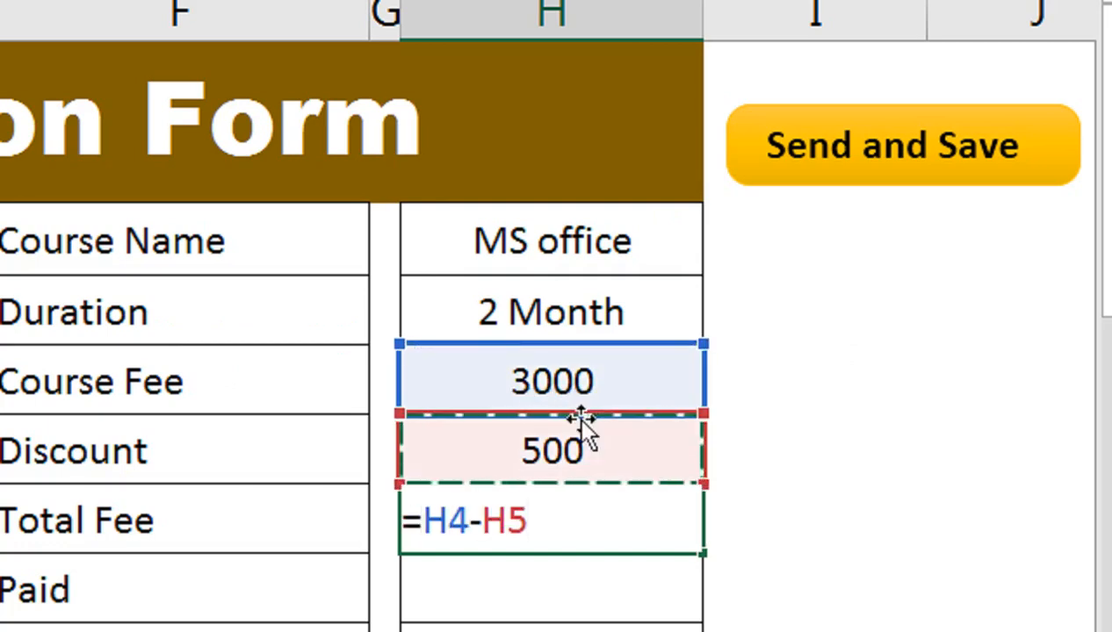
{"action": "key", "text": "Return"}
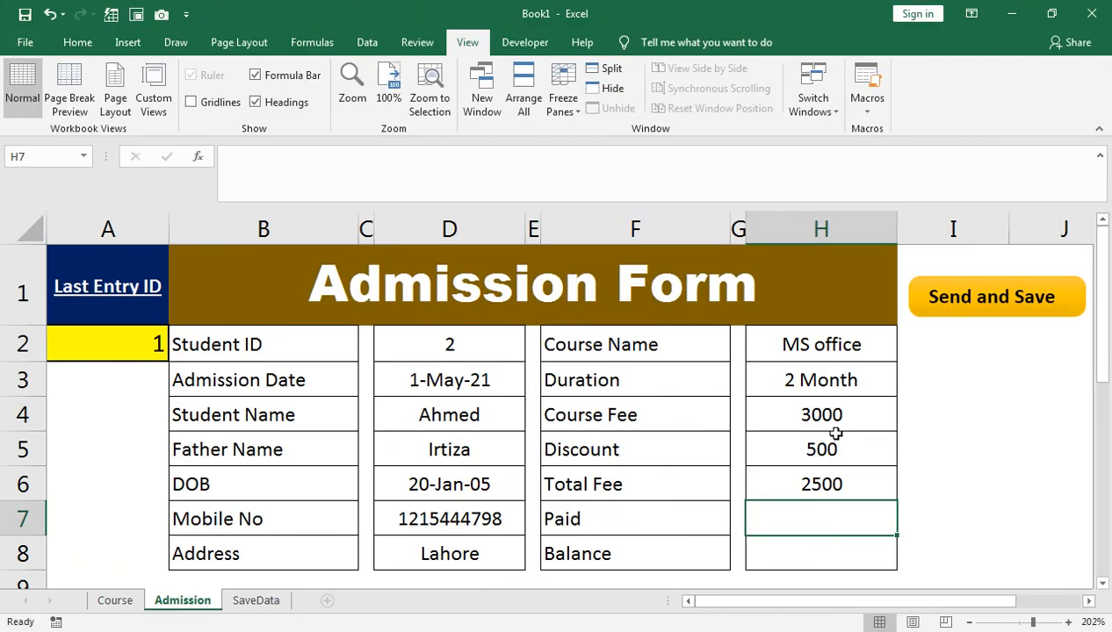
{"action": "type", "text": "2500"}
{"action": "key", "text": "Return"}
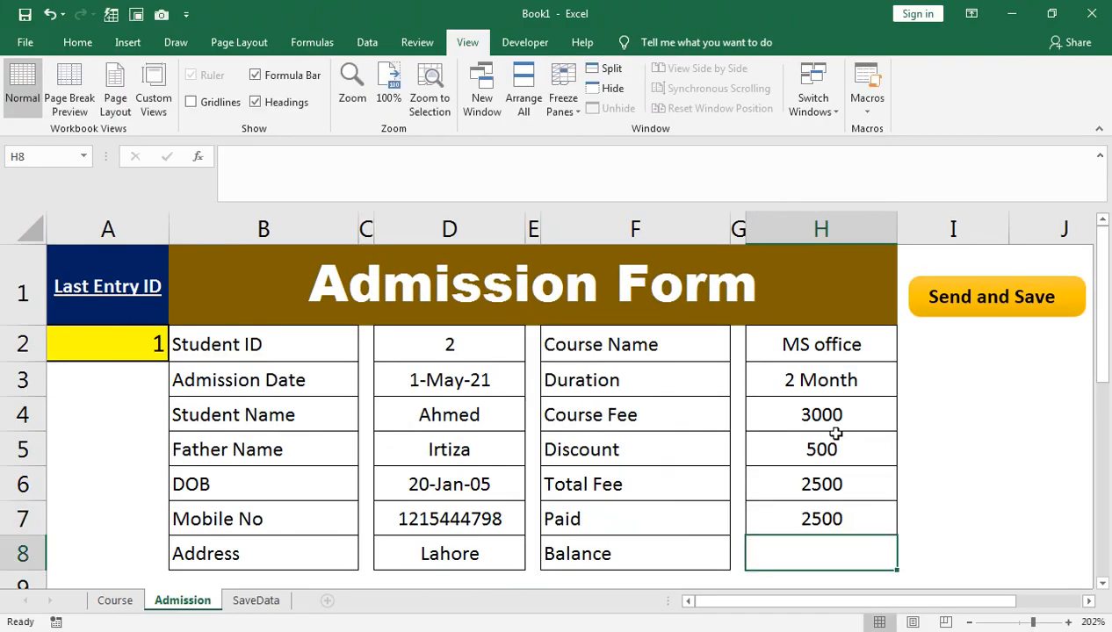
{"action": "type", "text": "="}
{"action": "key", "text": "Up"}
{"action": "key", "text": "Up"}
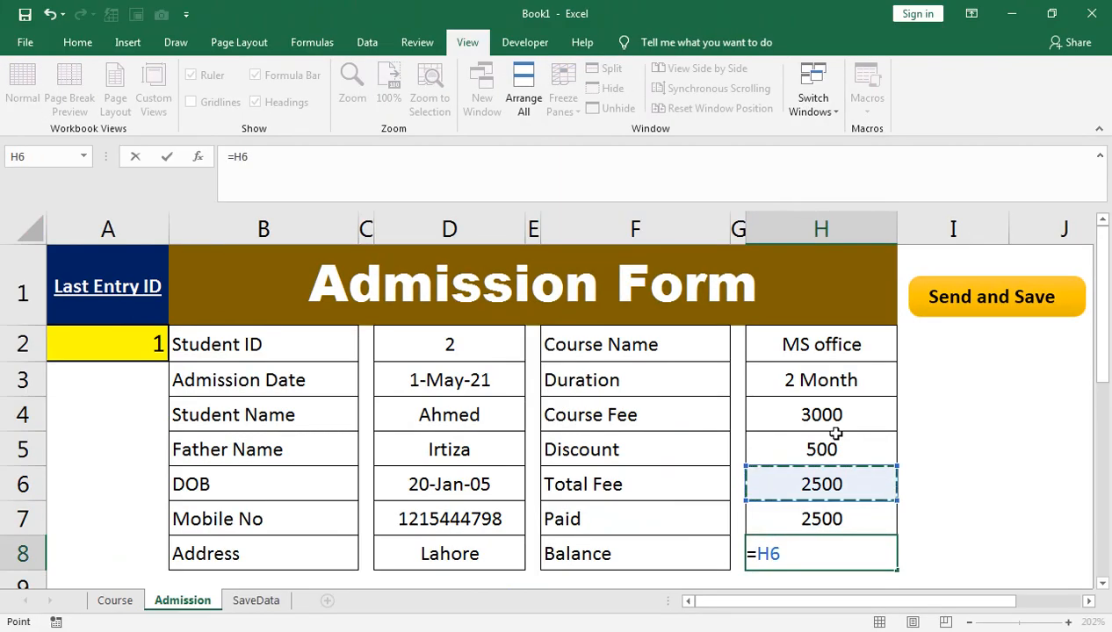
{"action": "type", "text": "-"}
{"action": "key", "text": "Up"}
{"action": "key", "text": "Return"}
Step: Run the Send and Save button to append student 2's entry to the Admission Record
{"action": "scroll", "coordinate": [764, 437], "scroll_direction": "up", "scroll_amount": 1}
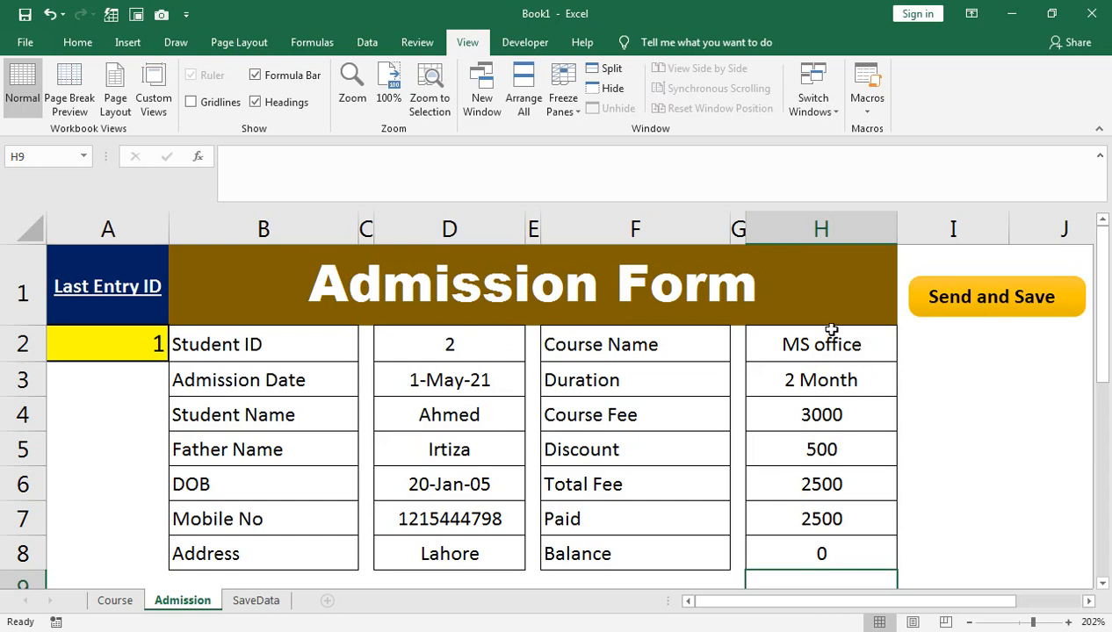
{"action": "left_click", "coordinate": [958, 297]}
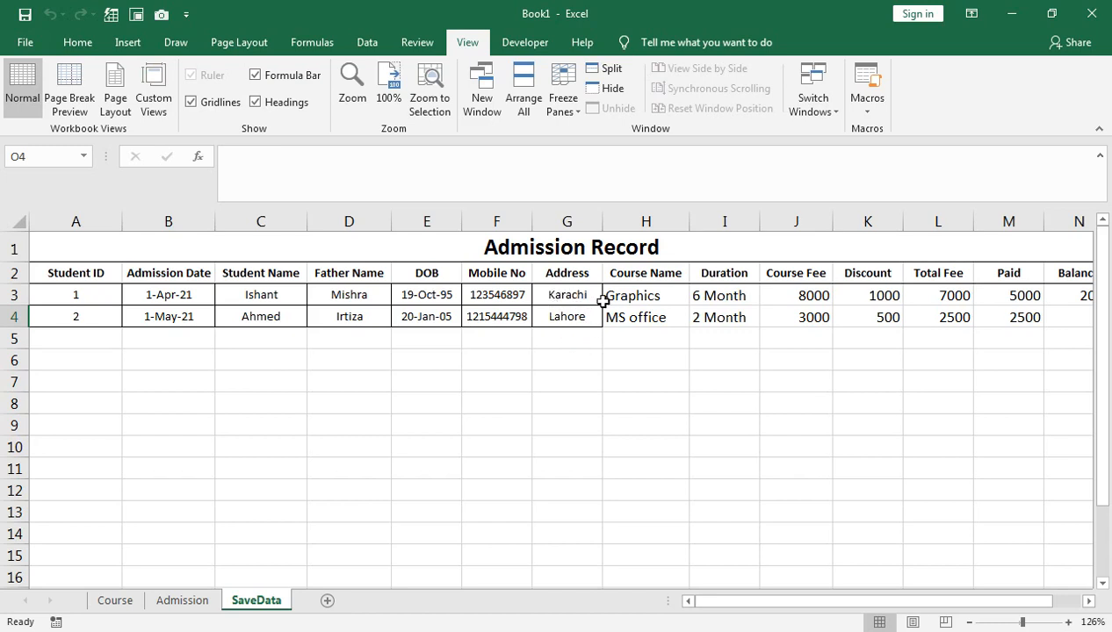
Step: On the Admission form, enter student ID 3, admission date 1-Feb-21 and the student's name
{"action": "left_click", "coordinate": [207, 599]}
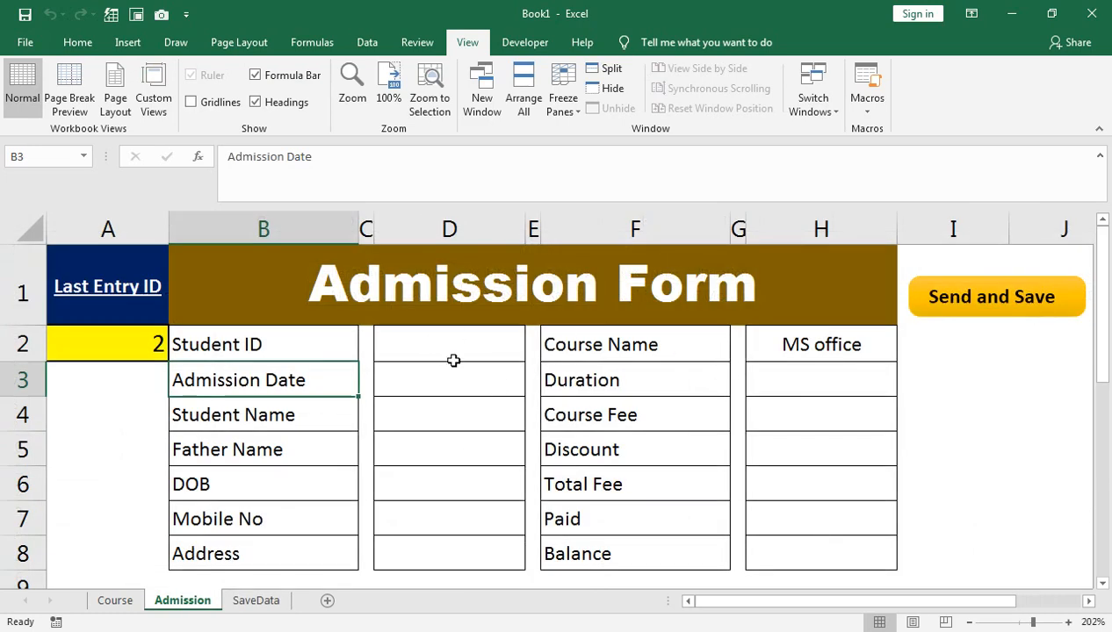
{"action": "left_click", "coordinate": [421, 339]}
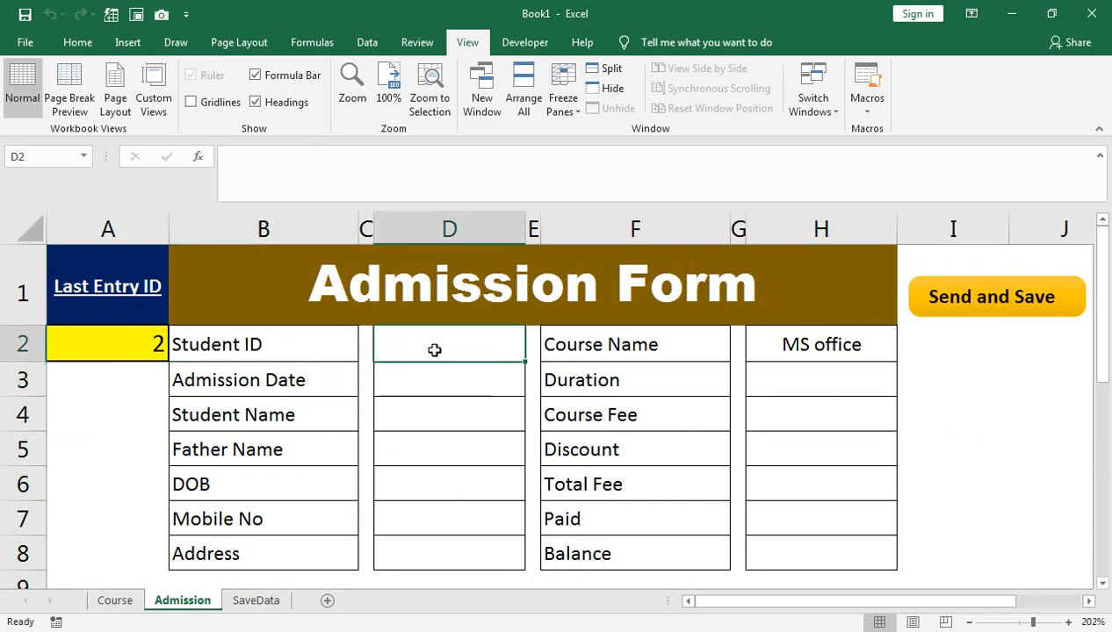
{"action": "key", "text": "Return"}
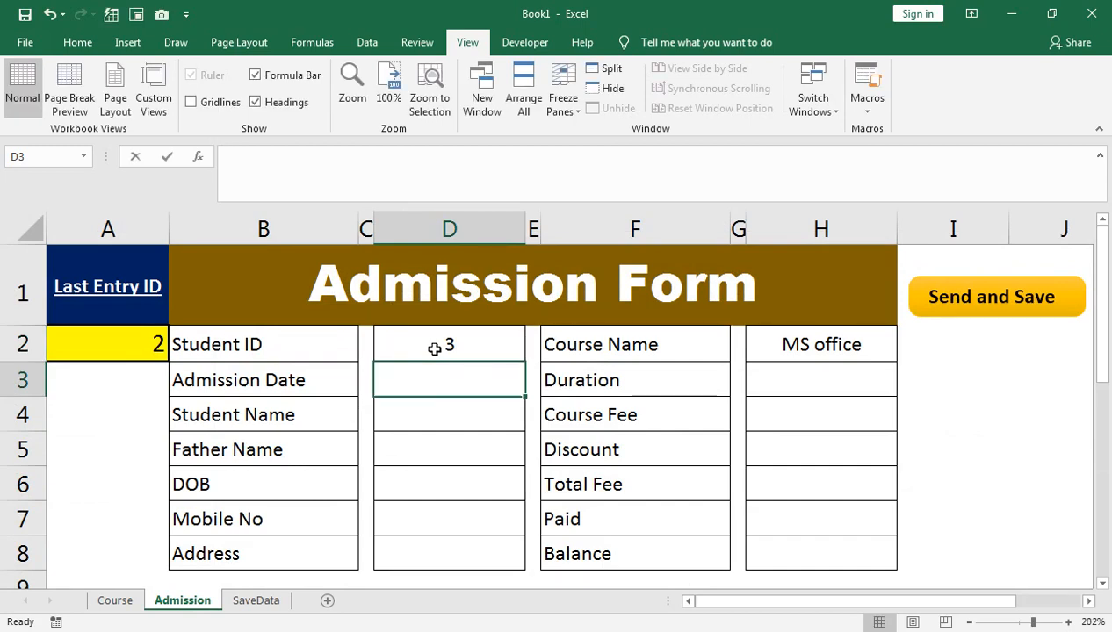
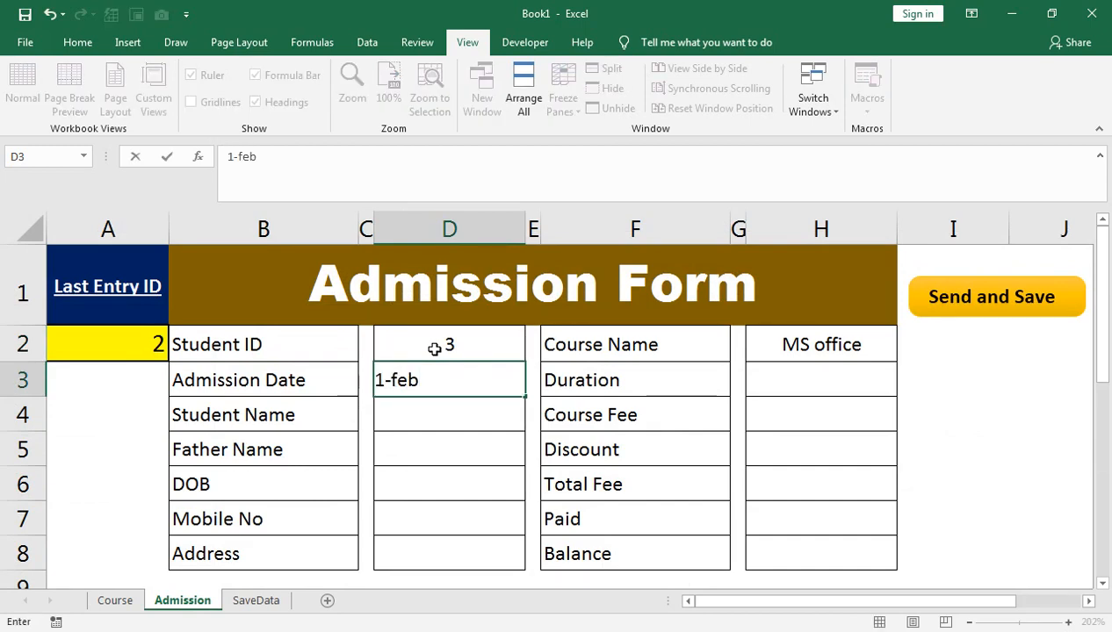
{"action": "key", "text": "Return"}
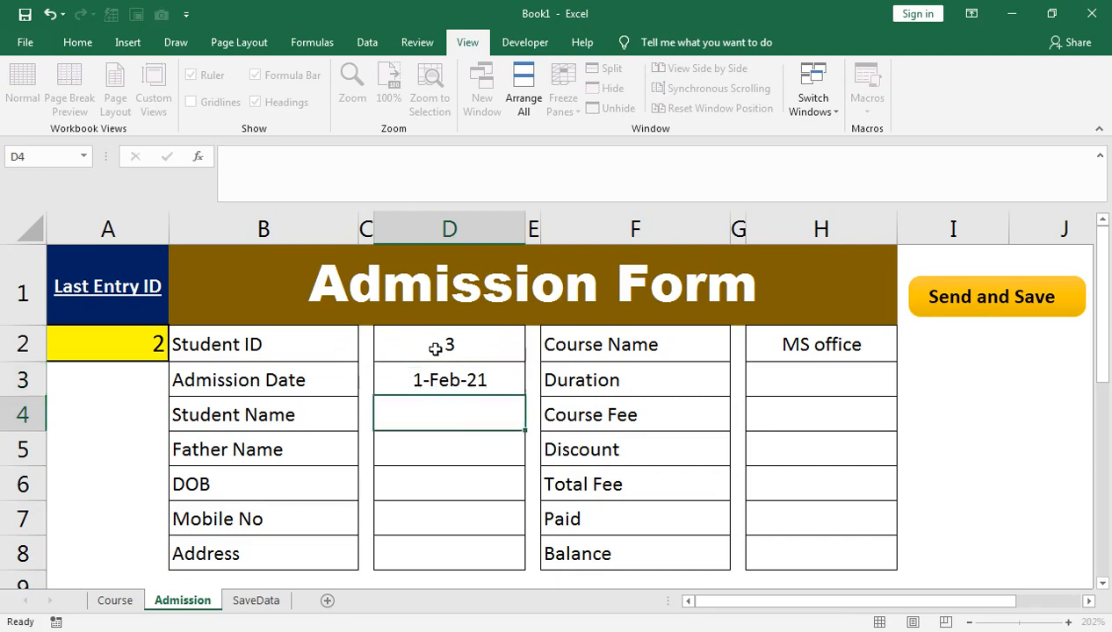
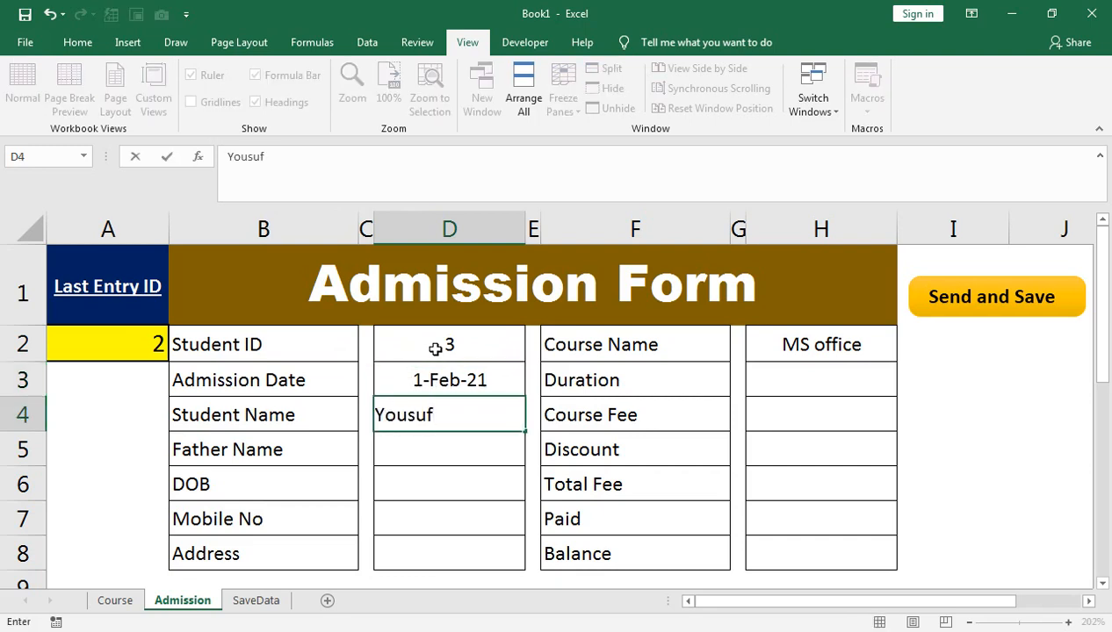
{"action": "key", "text": "Return"}
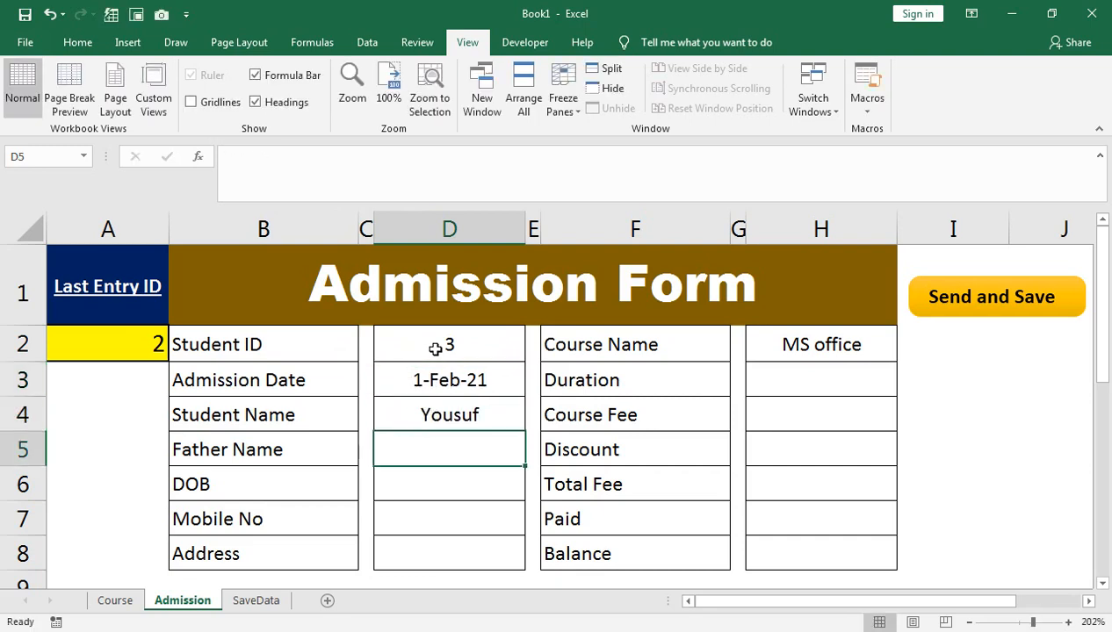
Step: Enter the father's name, date of birth 12-Jan-2001, mobile number and address, then move to the course cells
{"action": "type", "text": "Ajkber"}
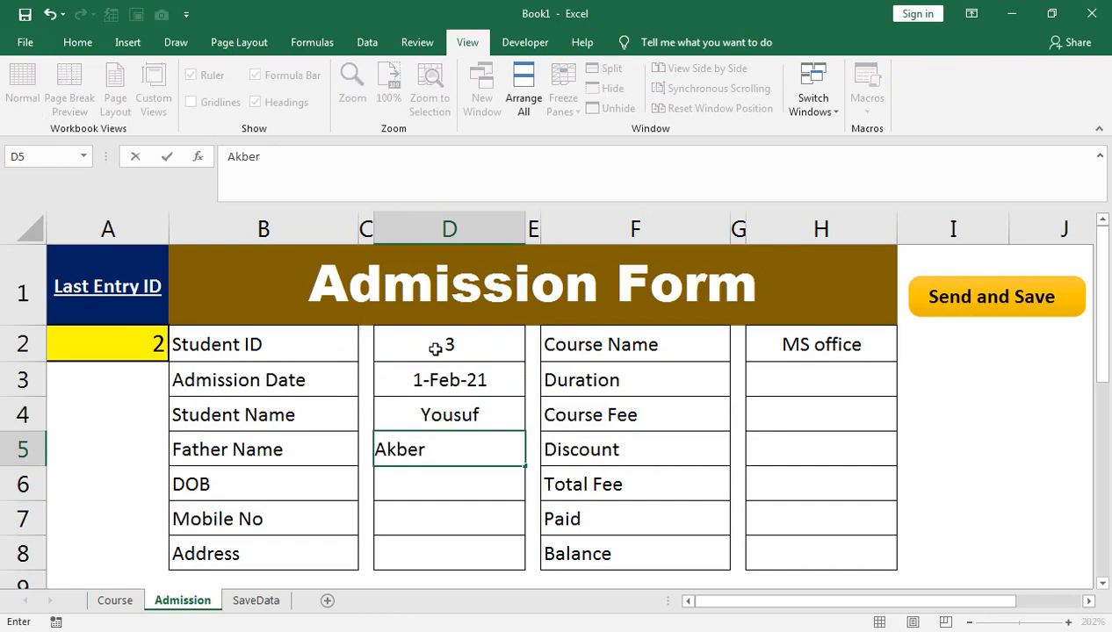
{"action": "key", "text": "Return"}
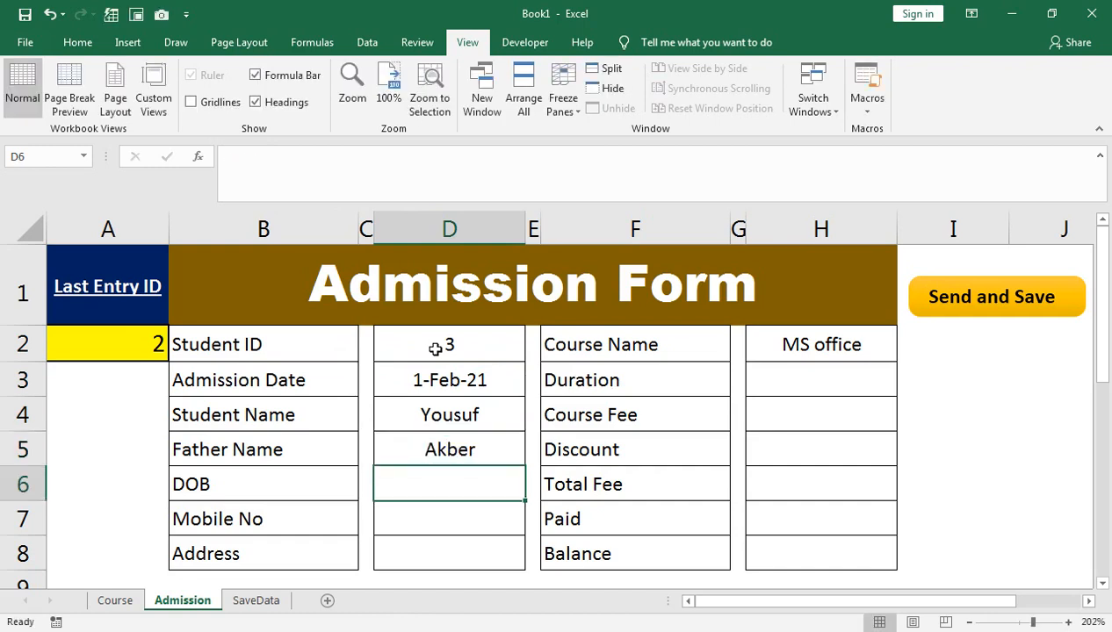
{"action": "type", "text": "12-jan-2"}
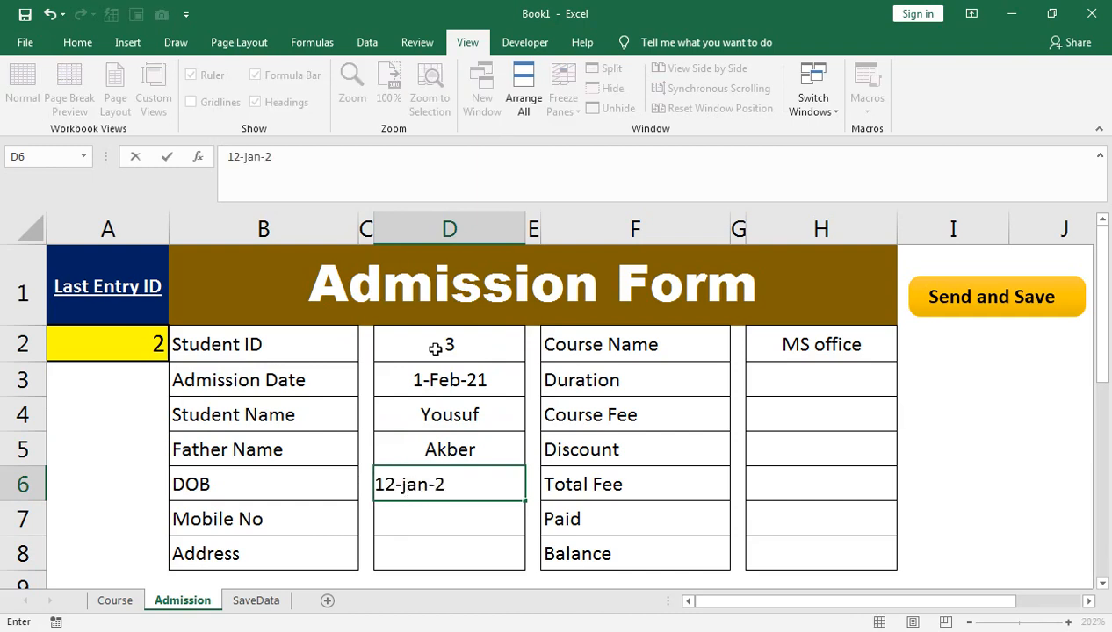
{"action": "type", "text": "001"}
{"action": "key", "text": "Return"}
{"action": "type", "text": "123456456464"}
{"action": "key", "text": "Return"}
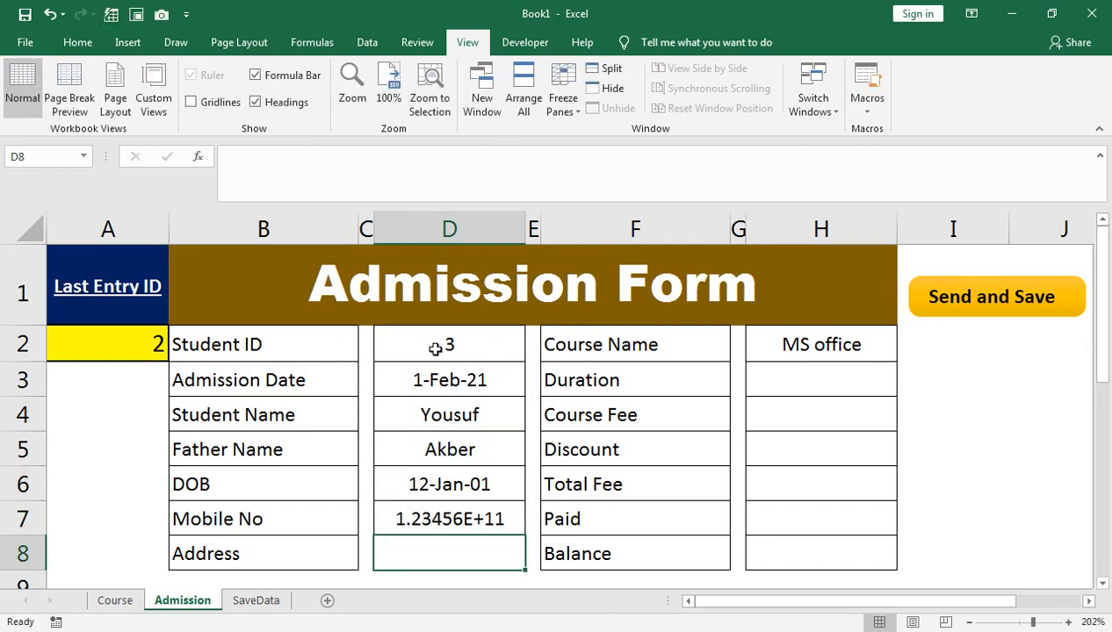
{"action": "type", "text": "saa"}
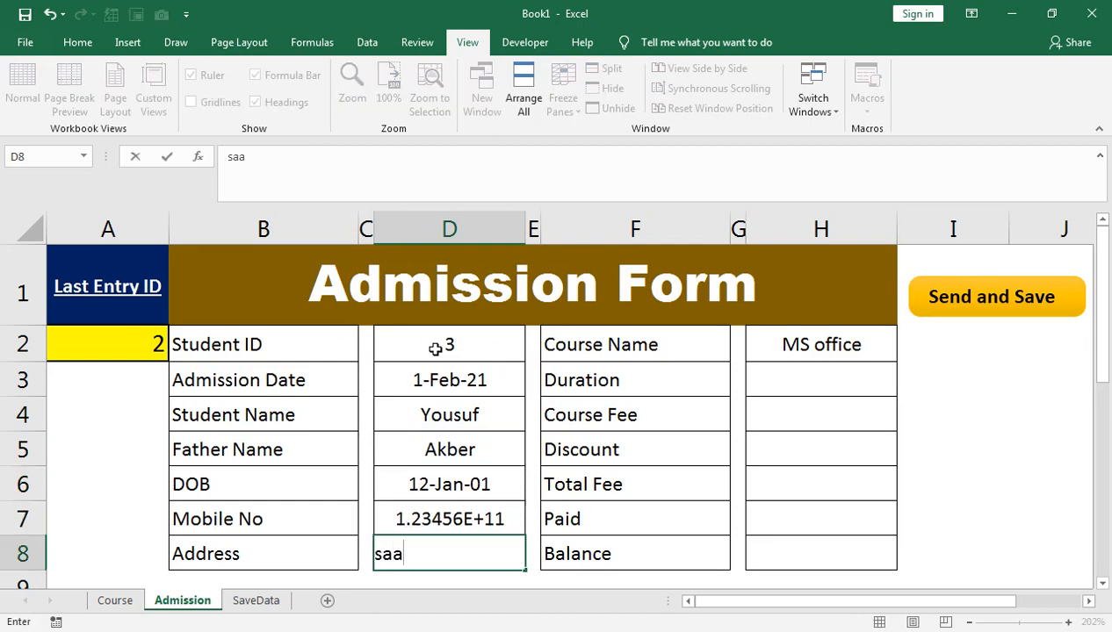
{"action": "key", "text": "BackSpace"}
{"action": "type", "text": "kkar"}
{"action": "key", "text": "Tab"}
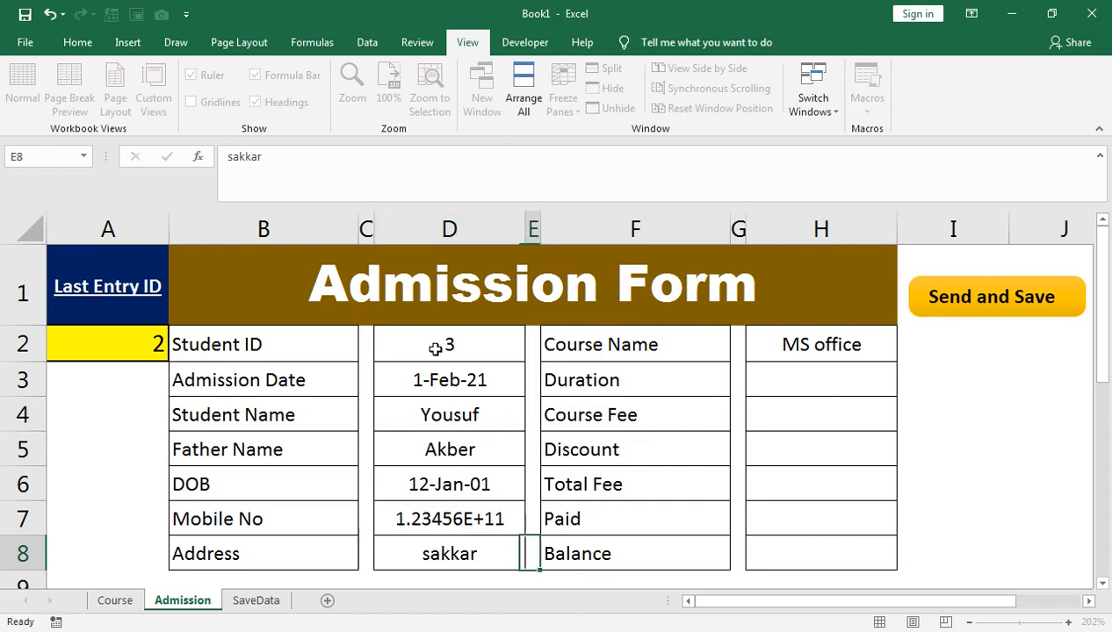
{"action": "key", "text": "Up"}
{"action": "key", "text": "Up"}
{"action": "key", "text": "Up"}
{"action": "key", "text": "Up"}
{"action": "key", "text": "Up"}
{"action": "key", "text": "Up"}
{"action": "key", "text": "Right"}
{"action": "key", "text": "Right"}
{"action": "key", "text": "Down"}
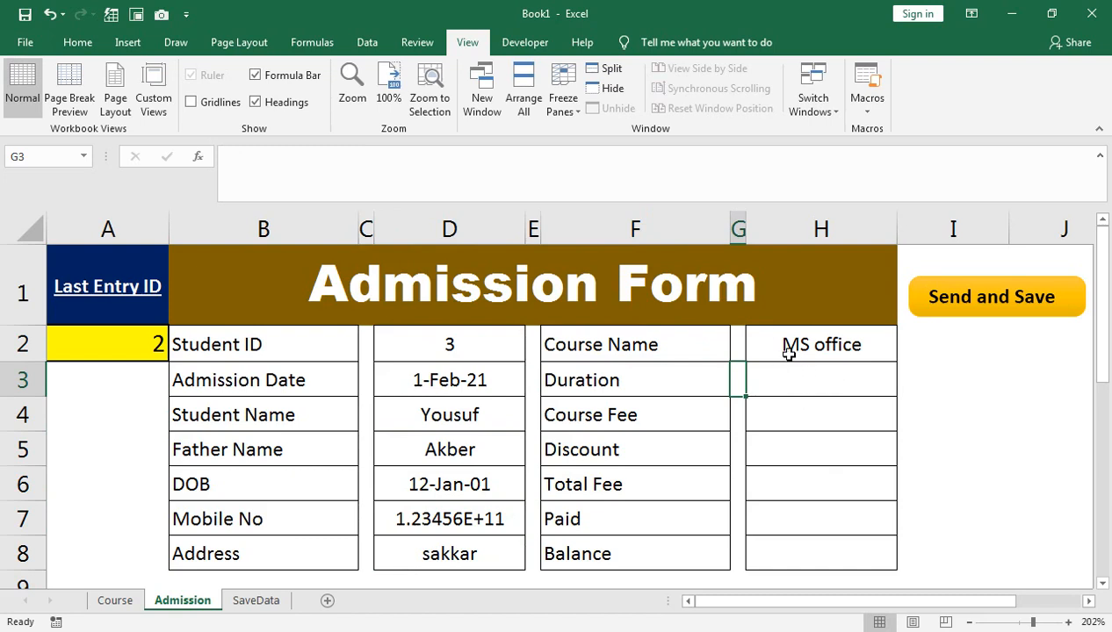
Step: Enter a duration of 2 Month and a course fee of 3000, fixing the extra zero
{"action": "left_click", "coordinate": [836, 385]}
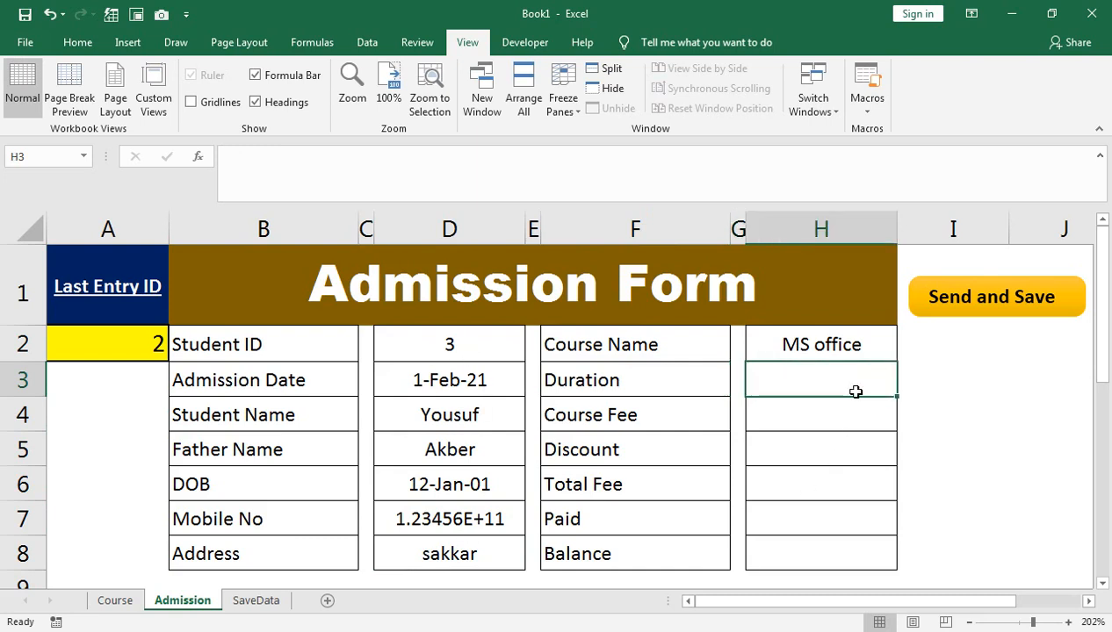
{"action": "type", "text": "2 Month"}
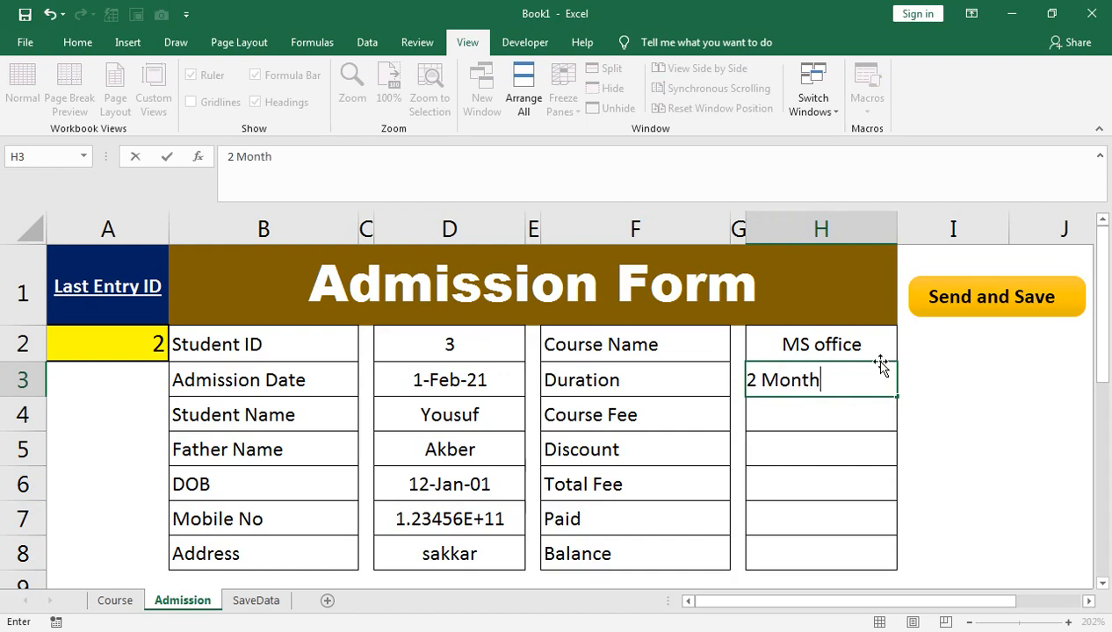
{"action": "key", "text": "Return"}
{"action": "type", "text": "30000"}
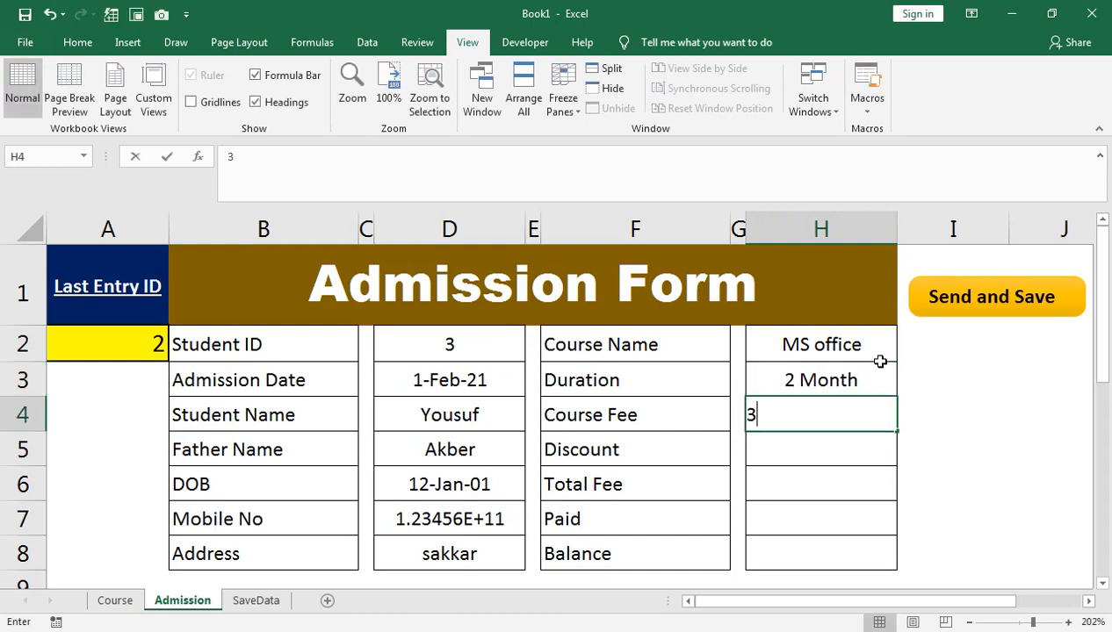
{"action": "key", "text": "BackSpace"}
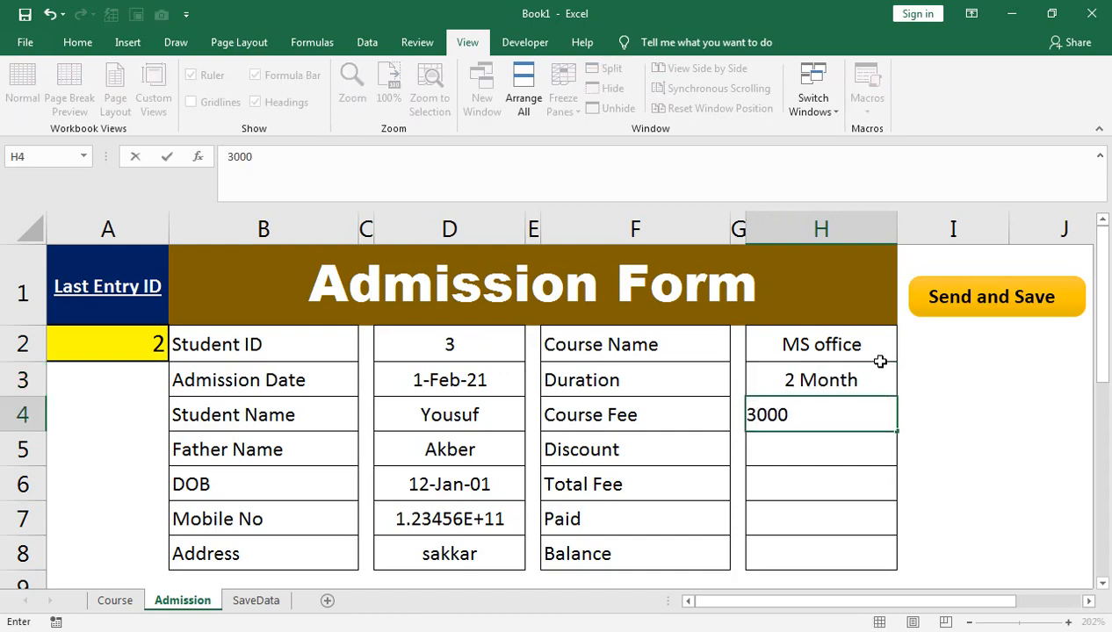
{"action": "key", "text": "Return"}
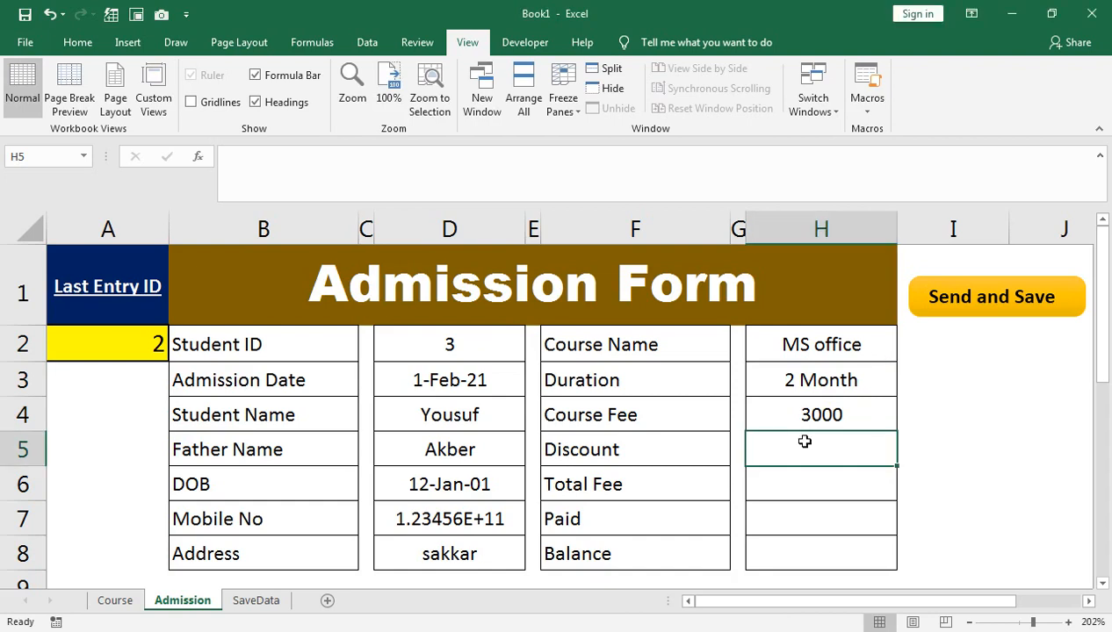
Step: Clear the mistyped and auto-filled values and set the discount to 300
{"action": "type", "text": "1000"}
{"action": "key", "text": "BackSpace"}
{"action": "key", "text": "BackSpace"}
{"action": "key", "text": "BackSpace"}
{"action": "key", "text": "BackSpace"}
{"action": "type", "text": "3000"}
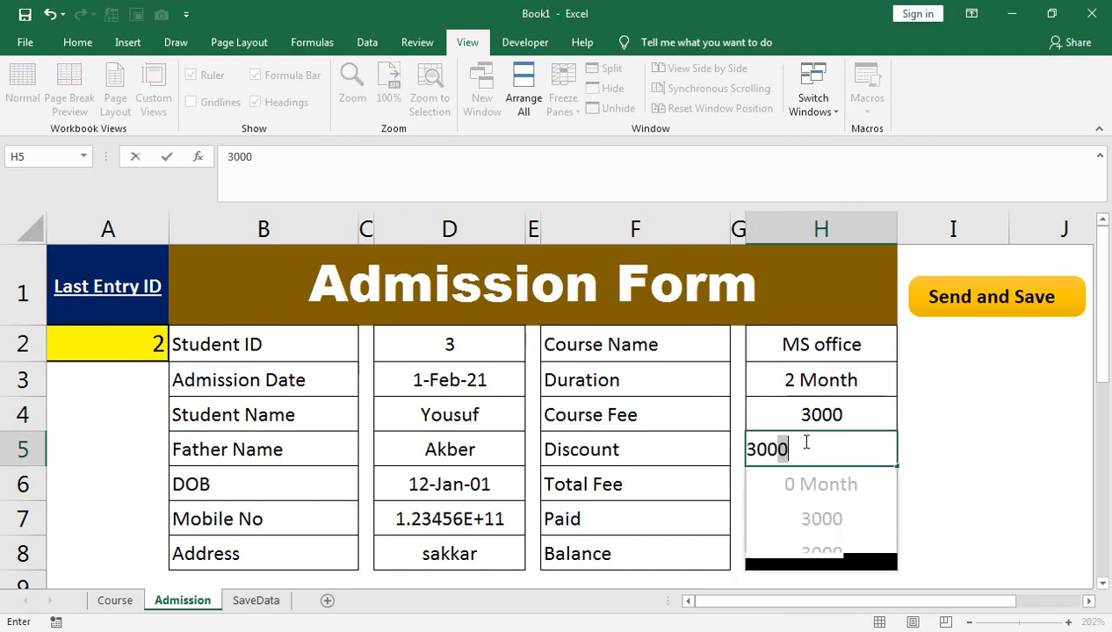
{"action": "key", "text": "Return"}
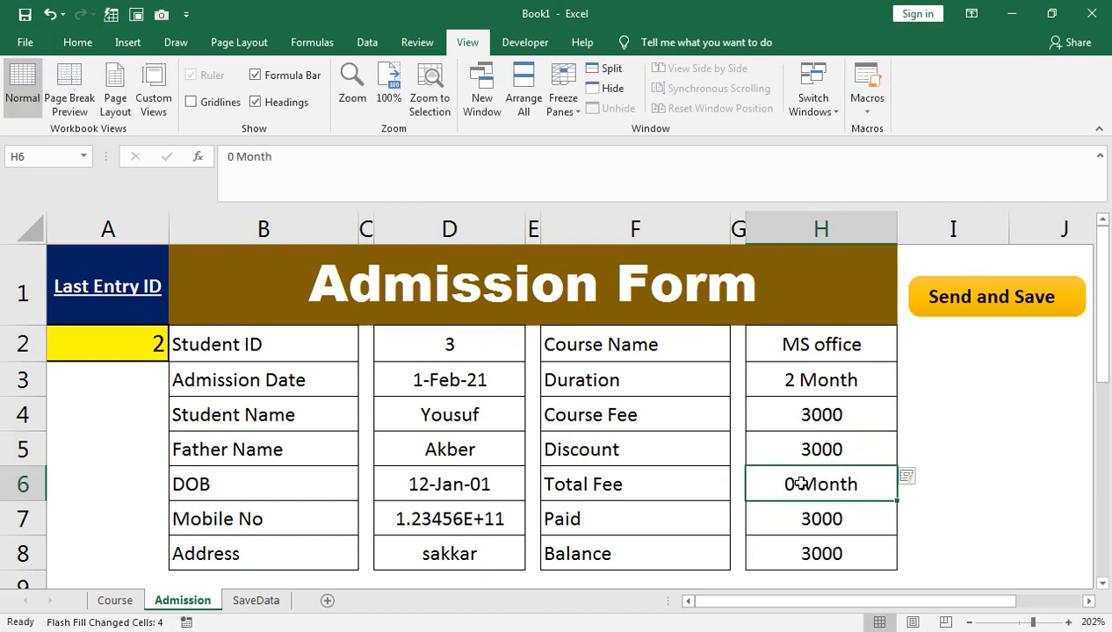
{"action": "key", "text": "shift+Down"}
{"action": "key", "text": "shift+Down"}
{"action": "key", "text": "Delete"}
{"action": "key", "text": "Up"}
{"action": "key", "text": "Down"}
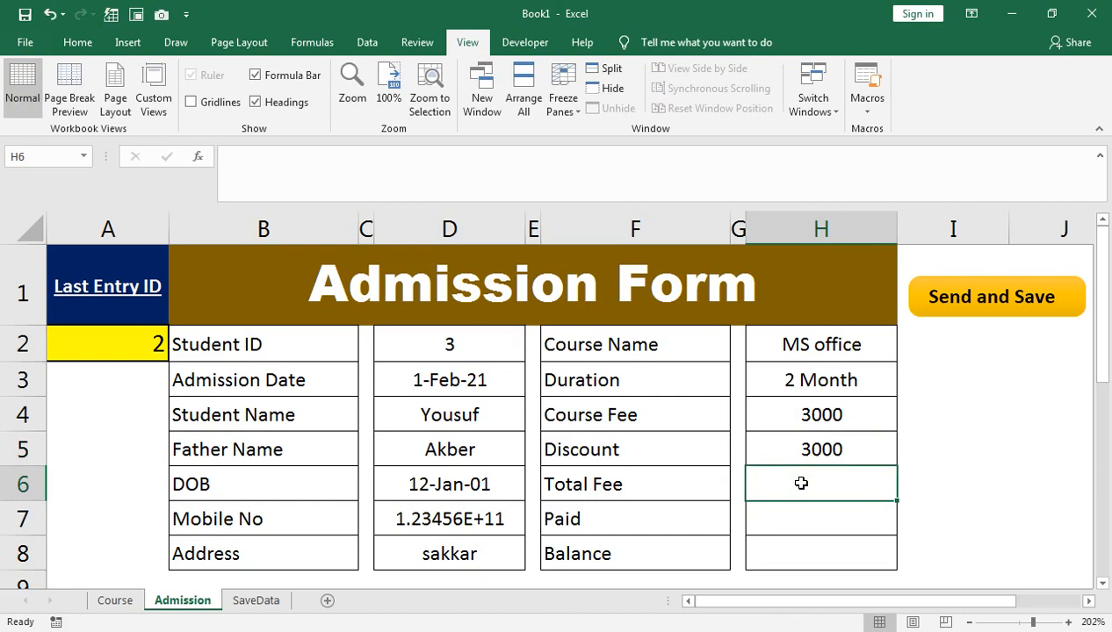
{"action": "key", "text": "Up"}
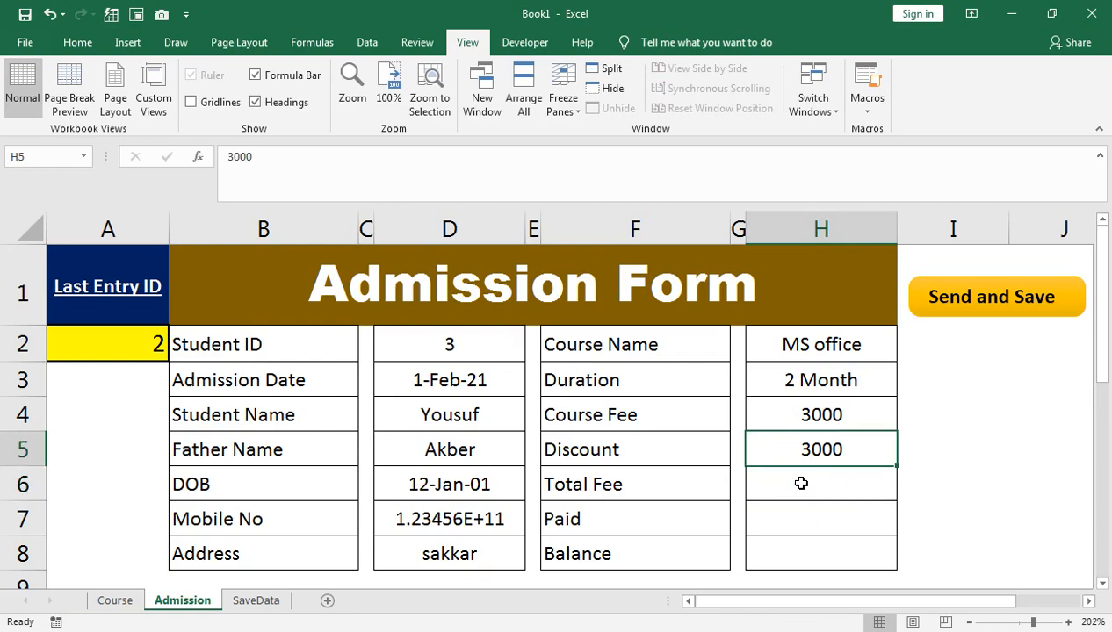
{"action": "type", "text": "300"}
{"action": "key", "text": "Return"}
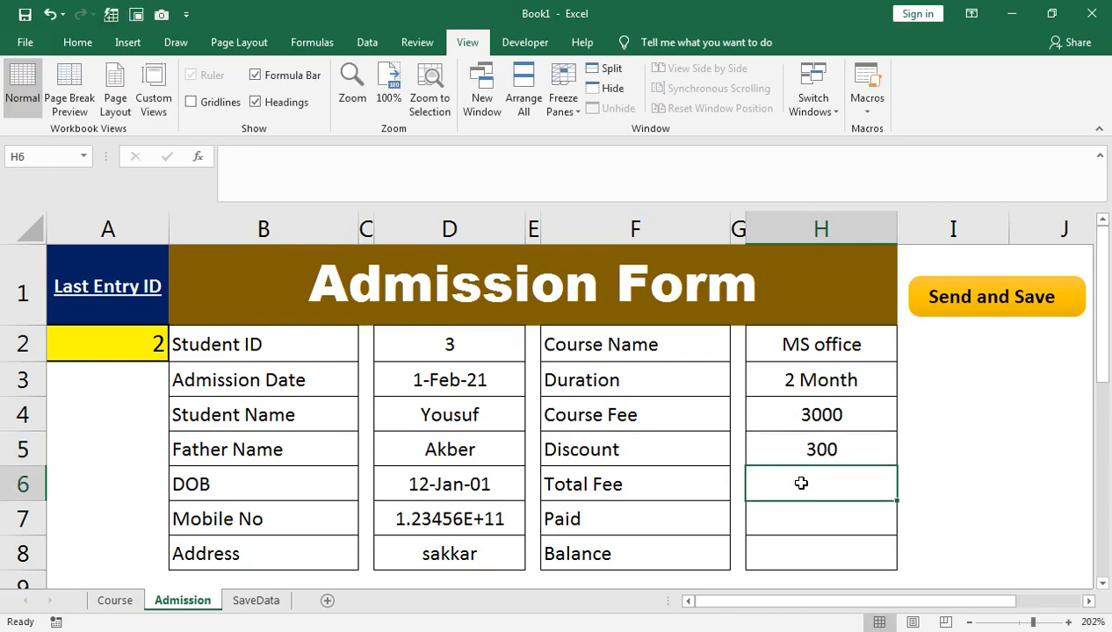
Step: Enter the Total Fee formula =H4-H5 in H6, giving 2700
{"action": "type", "text": "="}
{"action": "key", "text": "Up"}
{"action": "key", "text": "Up"}
{"action": "key", "text": "Up"}
{"action": "key", "text": "Down"}
{"action": "type", "text": "-"}
{"action": "key", "text": "Up"}
{"action": "key", "text": "Return"}
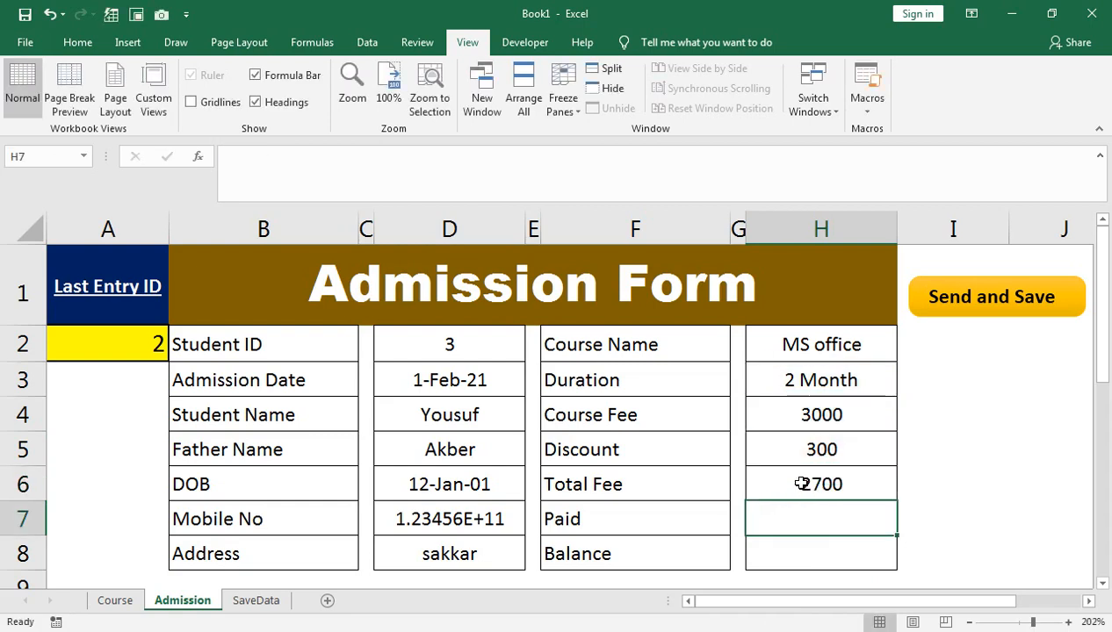
Step: Enter 2700 as the paid amount and the Balance formula =H6-H7
{"action": "type", "text": "2700"}
{"action": "key", "text": "Return"}
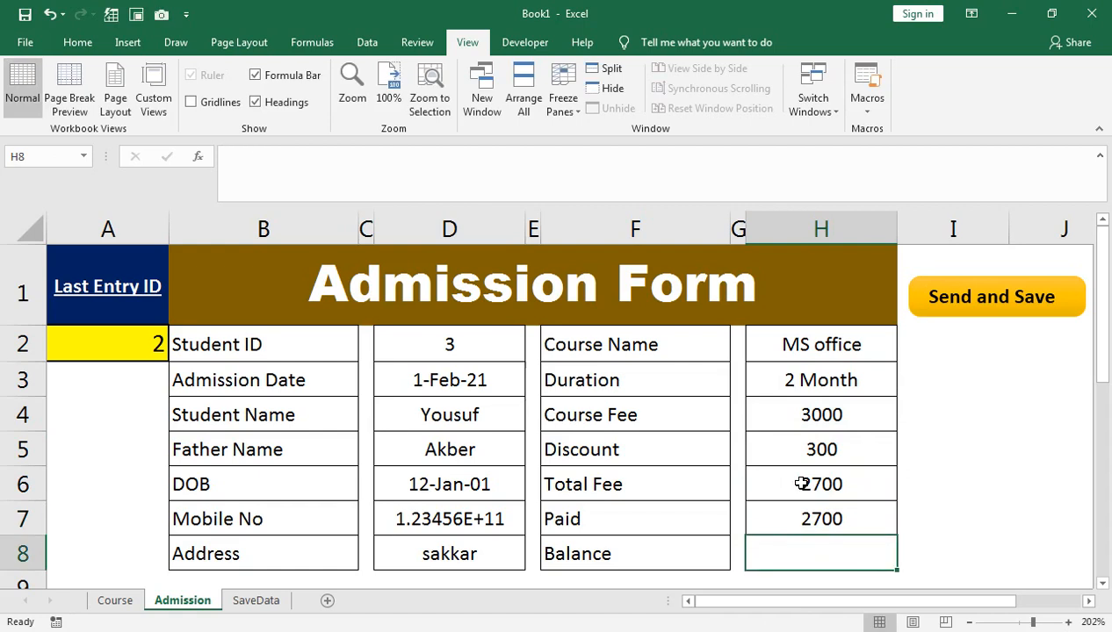
{"action": "type", "text": "="}
{"action": "key", "text": "Up"}
{"action": "key", "text": "Up"}
{"action": "type", "text": "-"}
{"action": "key", "text": "Up"}
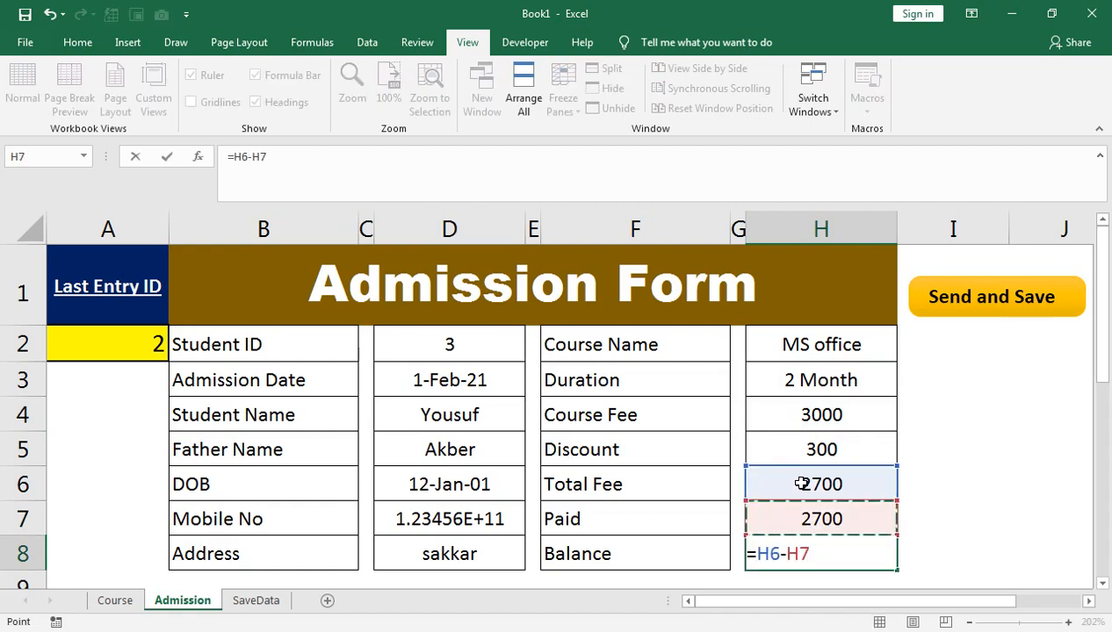
{"action": "key", "text": "Return"}
Step: Attempt Send and Save and dismiss the run-time error 1004
{"action": "scroll", "coordinate": [801, 482], "scroll_direction": "up", "scroll_amount": 1}
{"action": "left_click", "coordinate": [951, 299]}
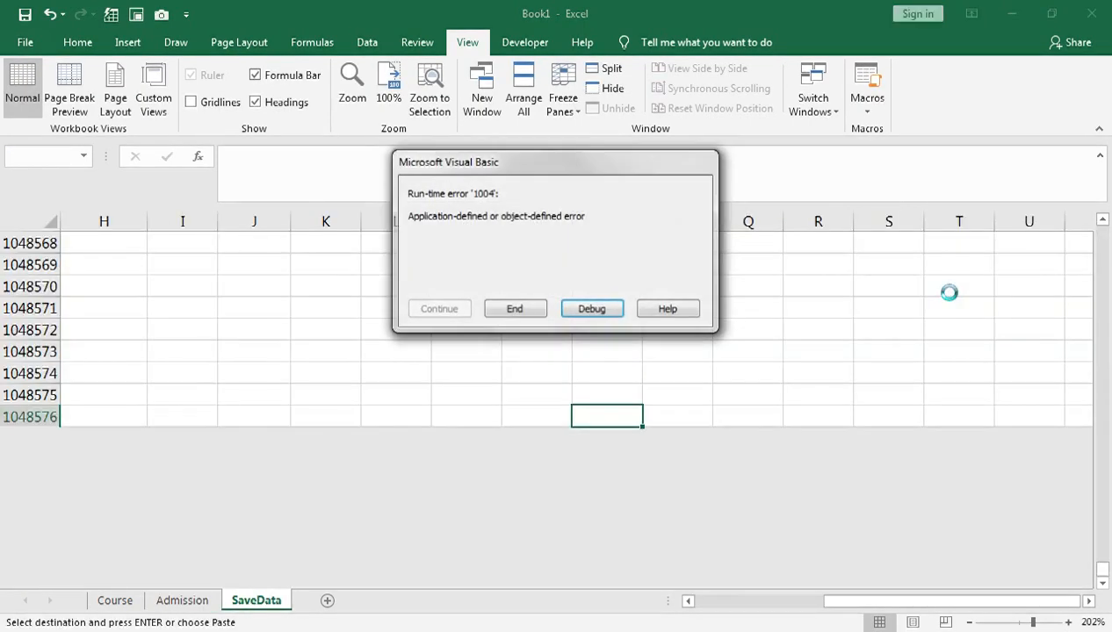
{"action": "left_click", "coordinate": [519, 310]}
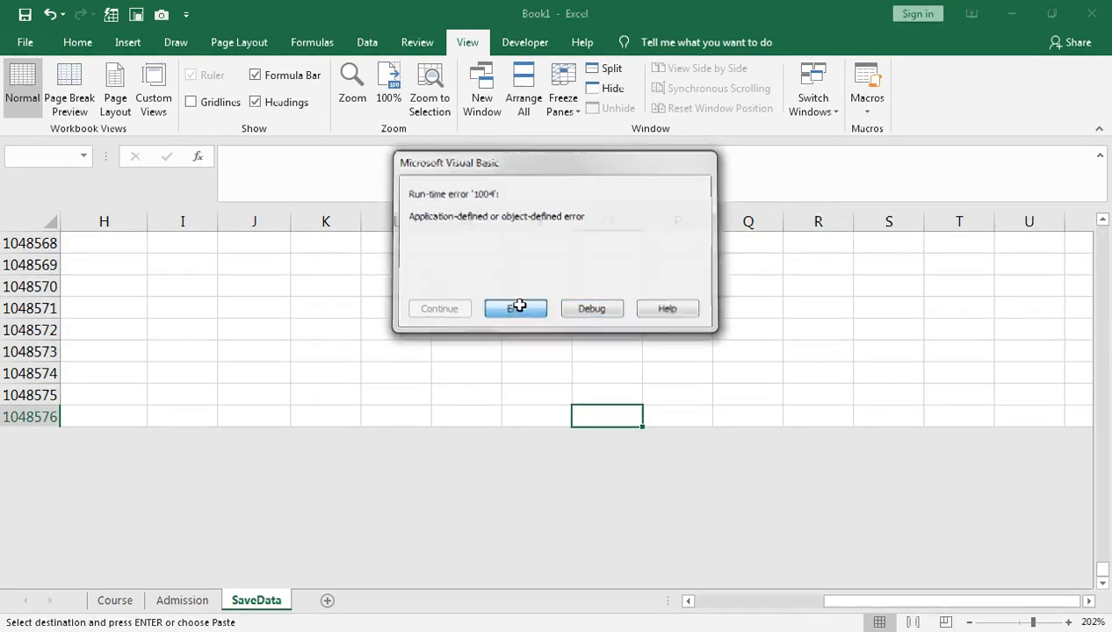
Step: Return to the top of the Admission Record, then back to the Admission Form sheet
{"action": "key", "text": "ctrl+Up"}
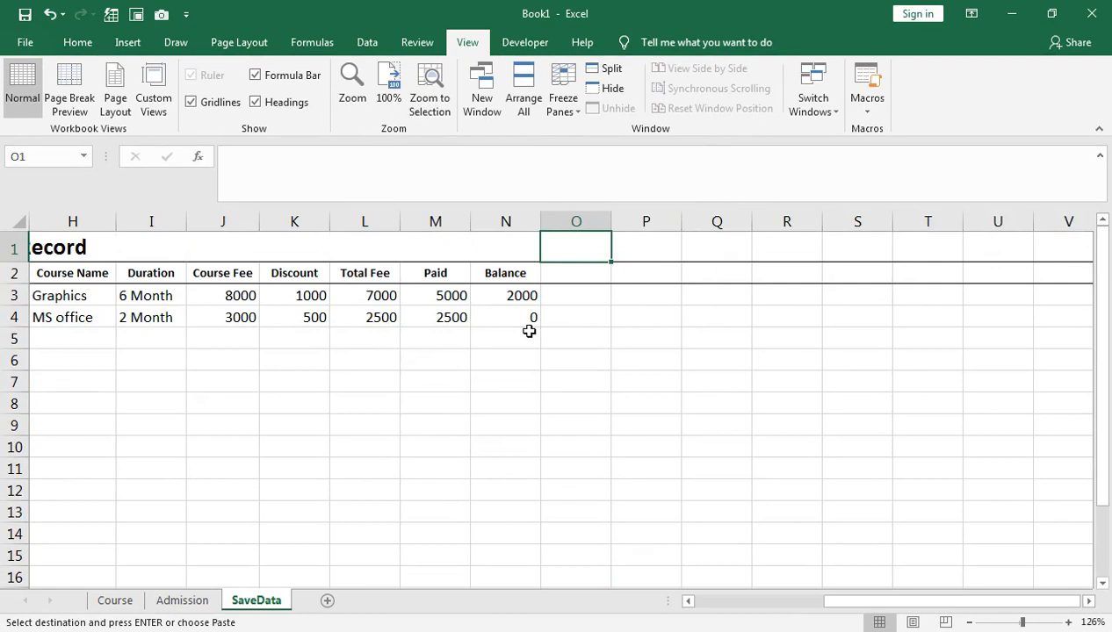
{"action": "key", "text": "ctrl+Home"}
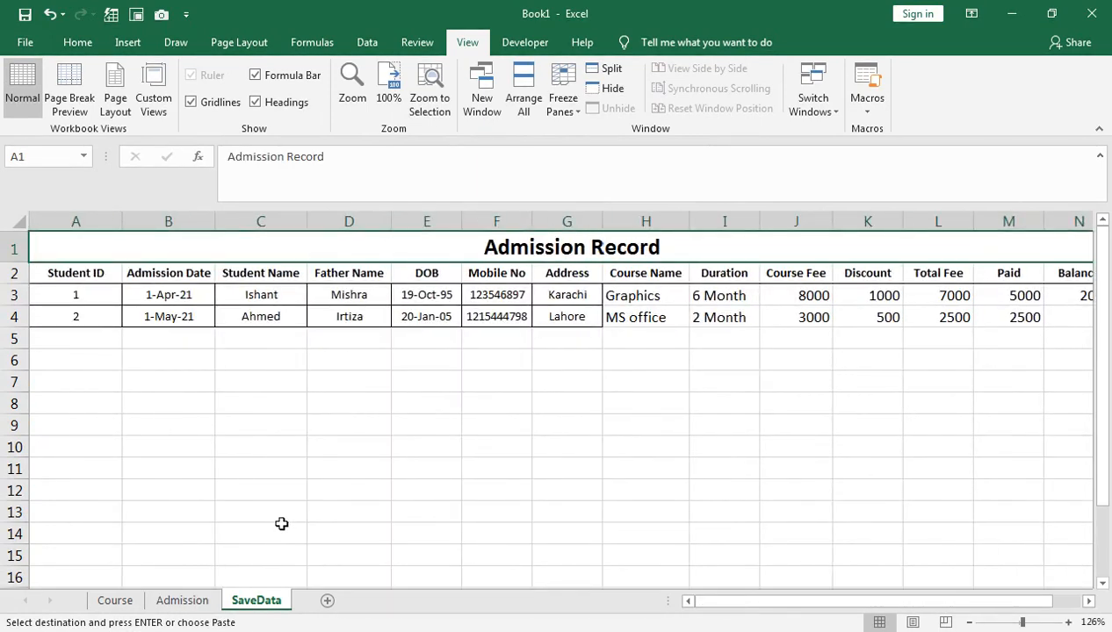
{"action": "left_click", "coordinate": [182, 600]}
Step: Send and Save student 3's entry, confirm it landed in row 5, then view the Course sheet
{"action": "left_click", "coordinate": [968, 313]}
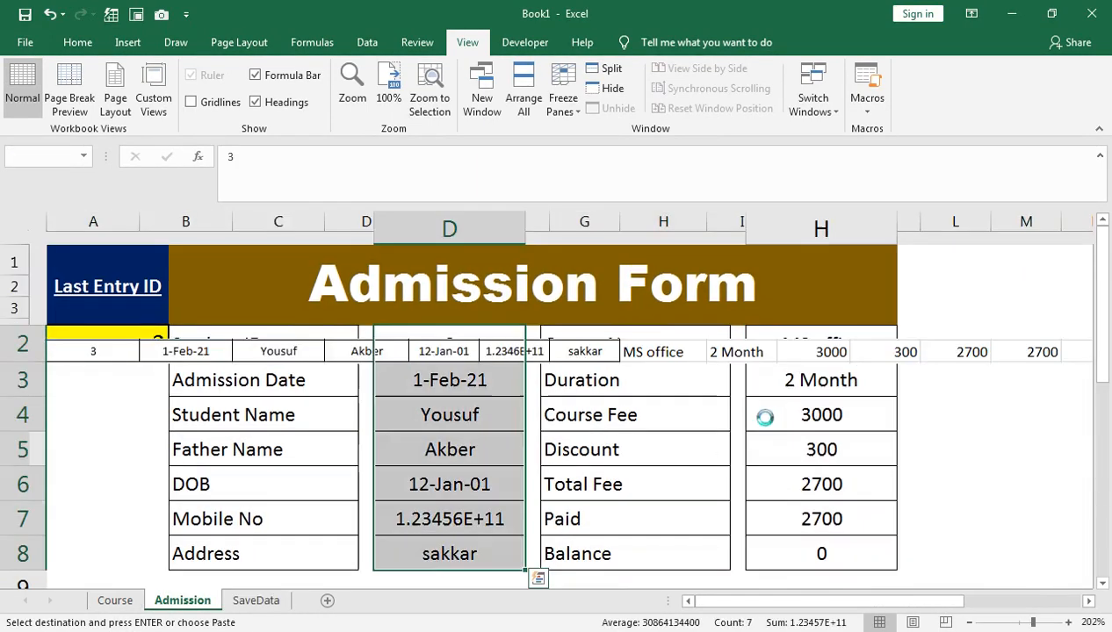
{"action": "left_click", "coordinate": [274, 603]}
{"action": "key", "text": "Left"}
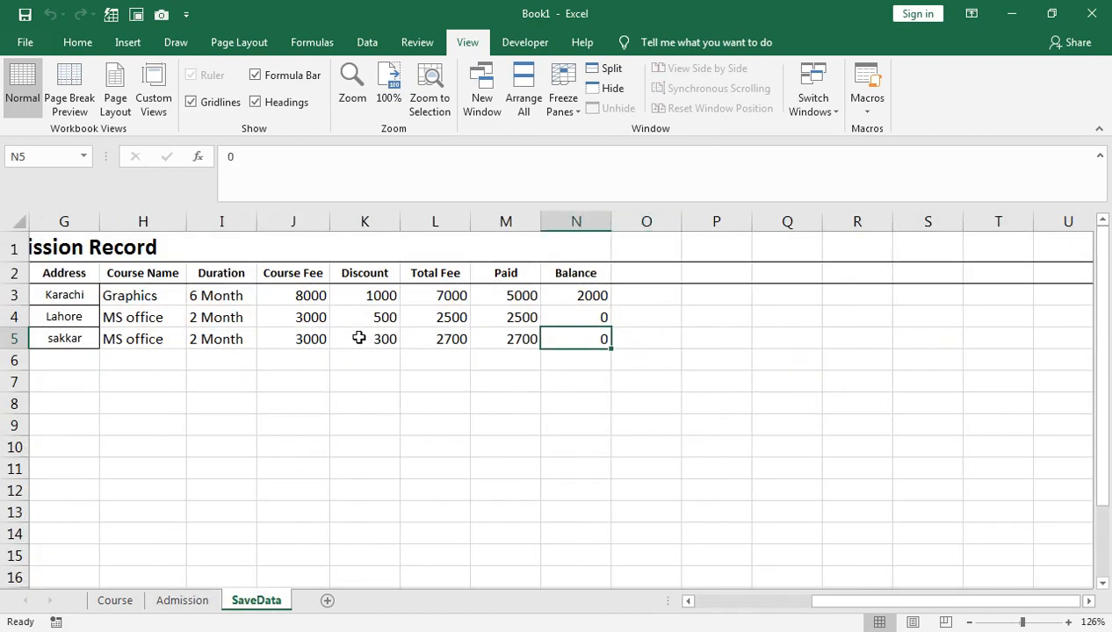
{"action": "key", "text": "Home"}
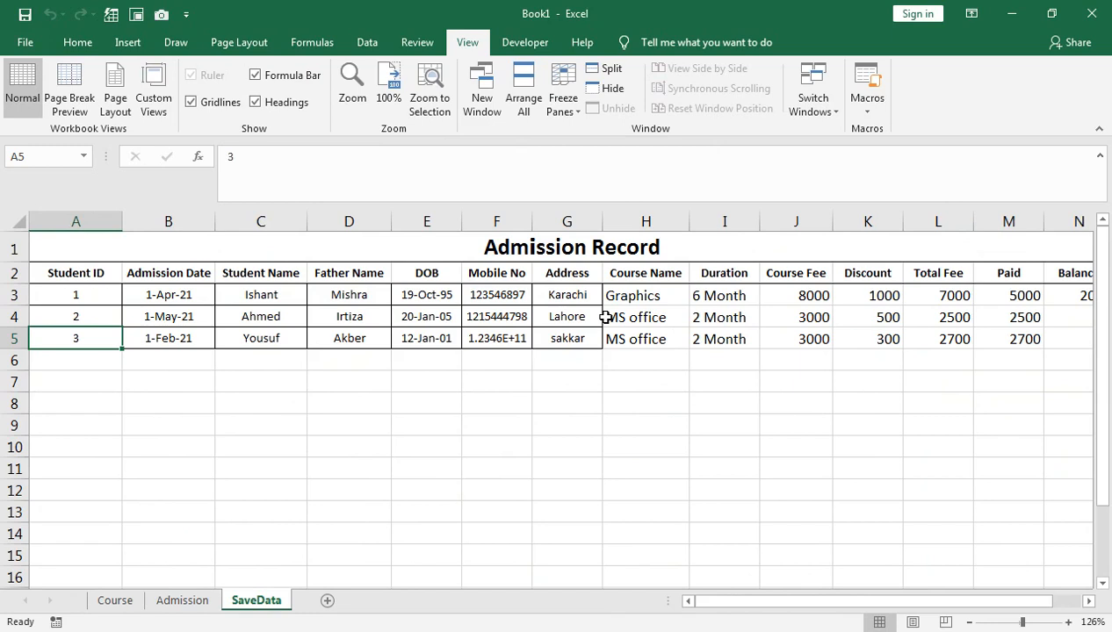
{"action": "key", "text": "ctrl+Page_Up"}
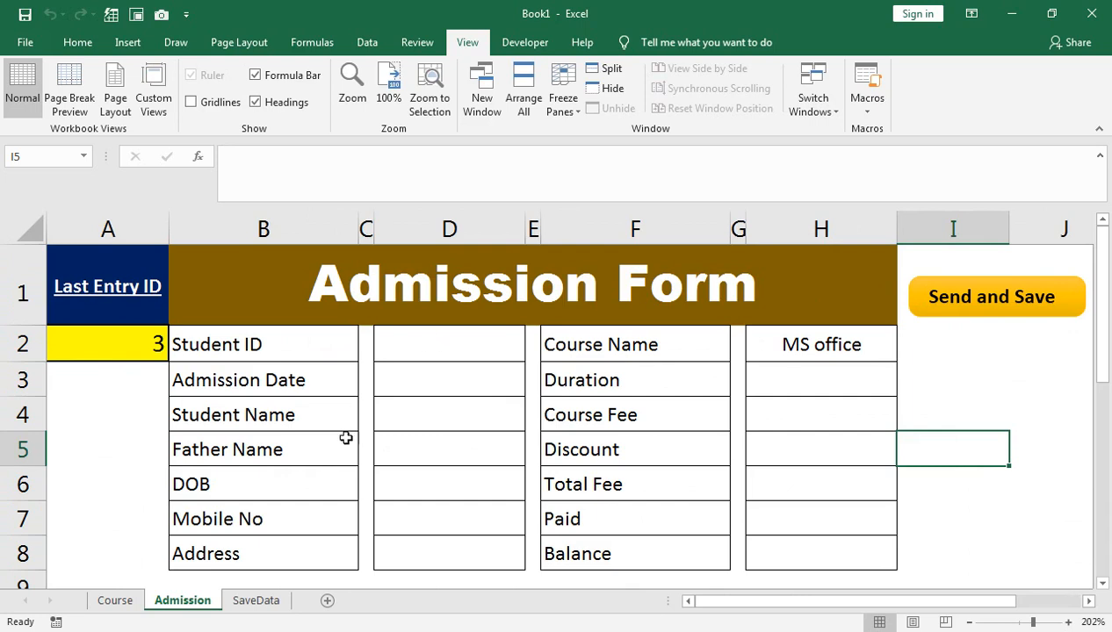
{"action": "left_click", "coordinate": [123, 601]}
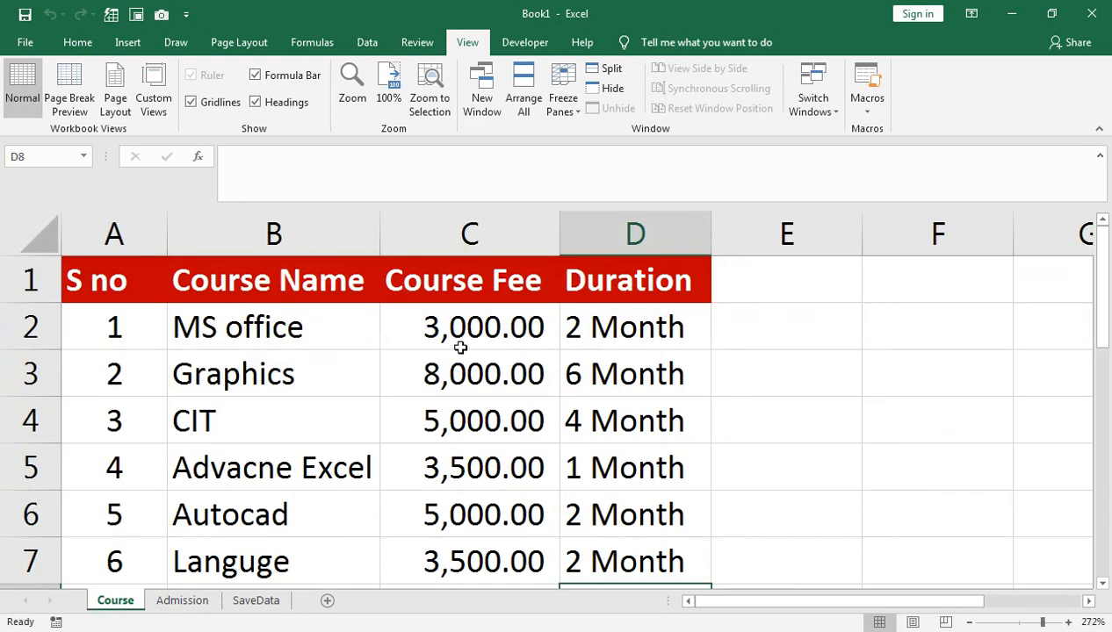